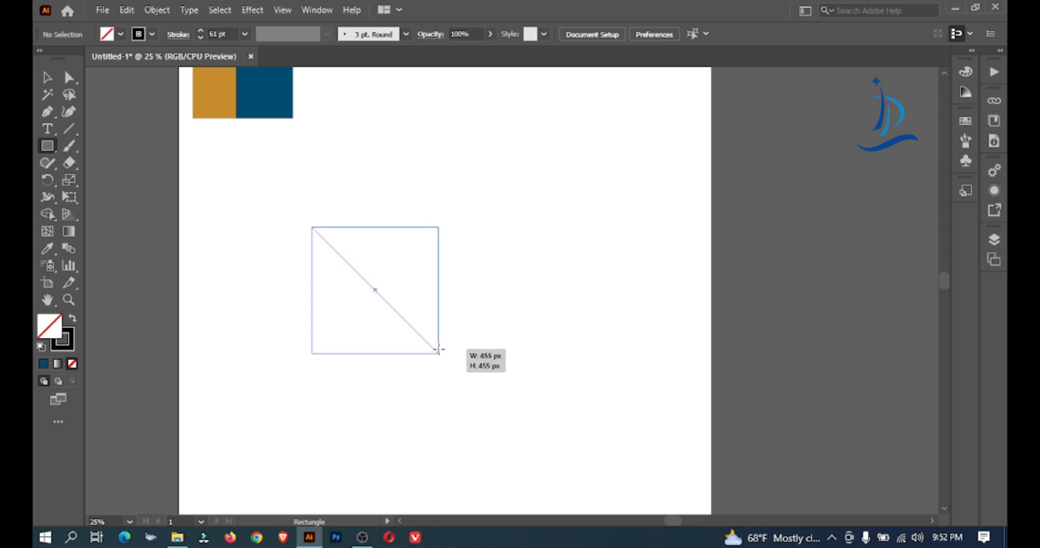
Rotate the square outline 45 degrees into a diamond and delete its lowest anchor point to leave an open chevron
{"action": "left_click", "coordinate": [48, 77]}
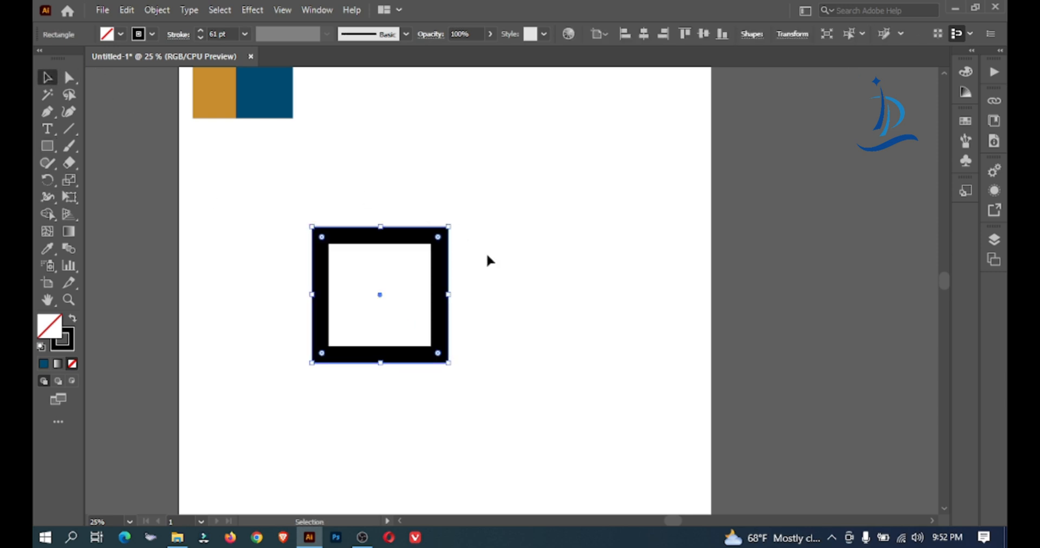
{"action": "left_click_drag", "start_coordinate": [464, 260], "coordinate": [450, 306]}
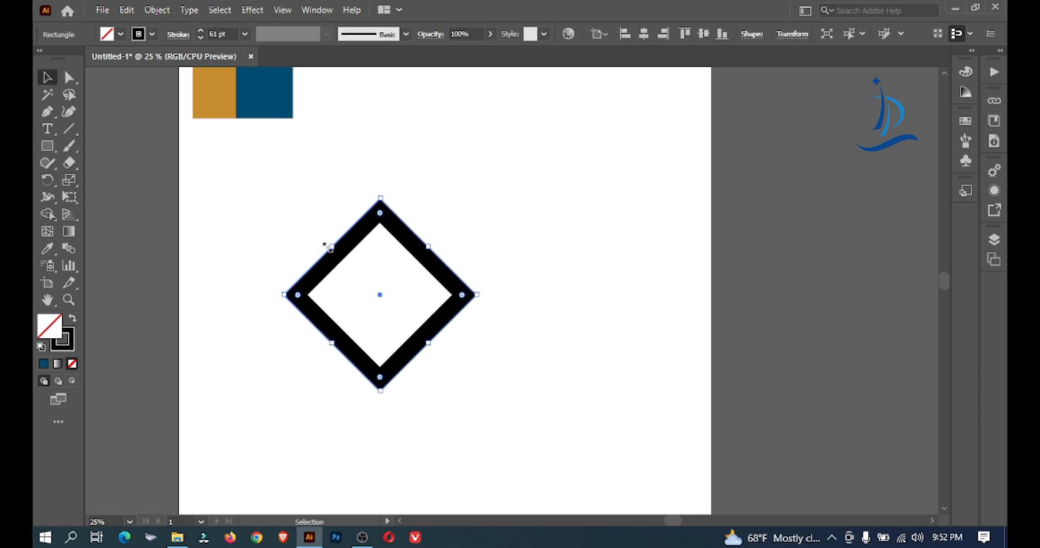
{"action": "left_click", "coordinate": [71, 78]}
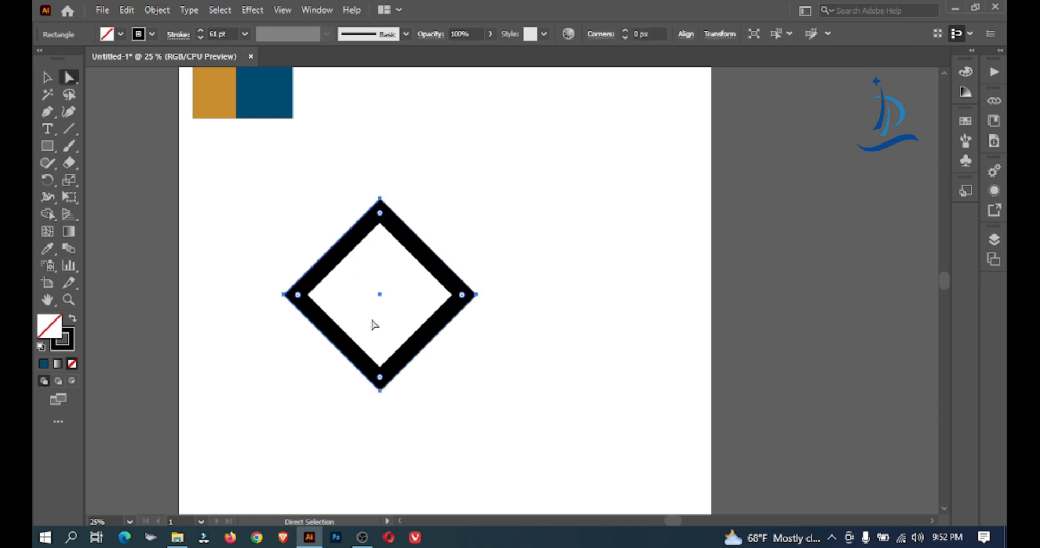
{"action": "left_click", "coordinate": [382, 391]}
{"action": "key", "text": "Delete"}
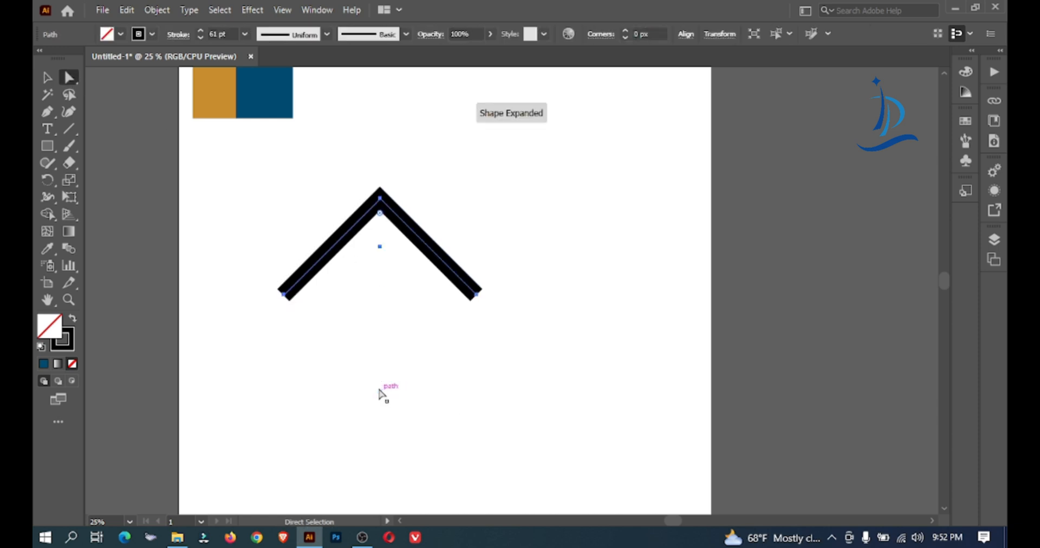
Scale the chevron down slightly, reshape it into a wider, flatter roof, and reposition it near the artboard's horizontal centre
{"action": "left_click", "coordinate": [52, 78]}
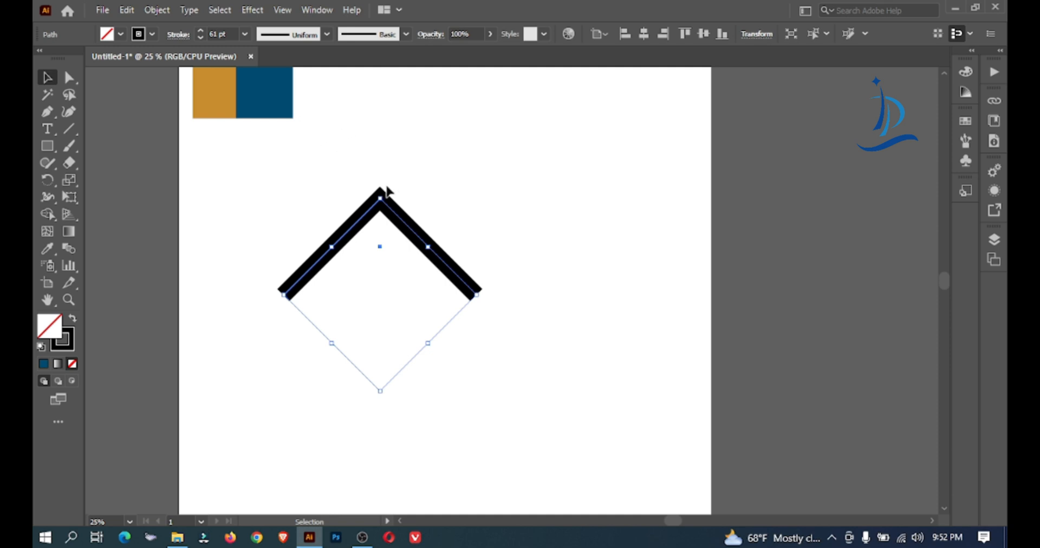
{"action": "mouse_move", "coordinate": [380, 197]}
{"action": "left_mouse_down"}
{"action": "mouse_move", "coordinate": [385, 242]}
{"action": "mouse_move", "coordinate": [382, 197]}
{"action": "left_mouse_up"}
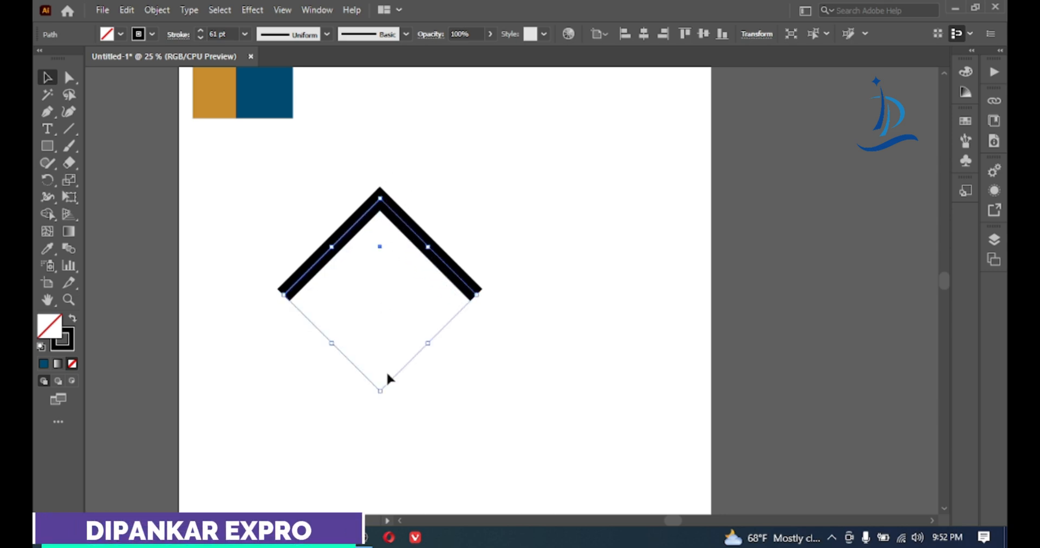
{"action": "mouse_move", "coordinate": [384, 391]}
{"action": "left_mouse_down"}
{"action": "mouse_move", "coordinate": [383, 365]}
{"action": "mouse_move", "coordinate": [382, 385]}
{"action": "left_mouse_up"}
{"action": "left_click", "coordinate": [434, 161]}
{"action": "left_click", "coordinate": [69, 77]}
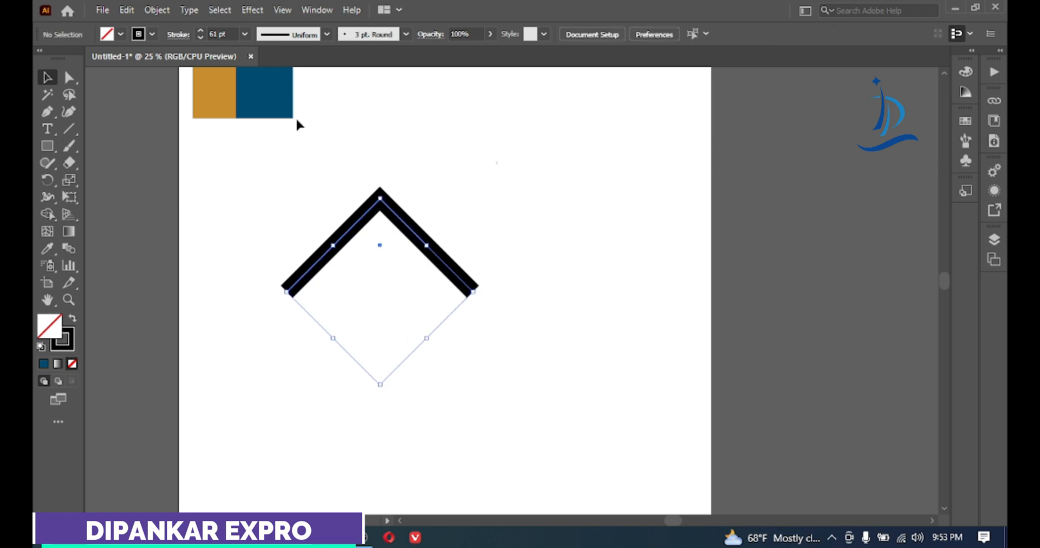
{"action": "left_click", "coordinate": [469, 294]}
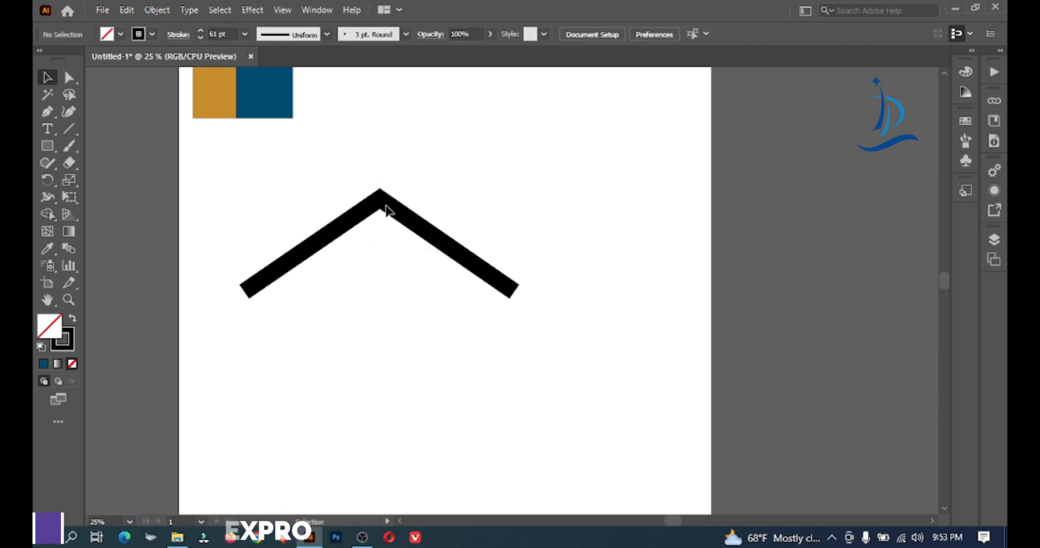
{"action": "left_click_drag", "start_coordinate": [386, 210], "coordinate": [475, 181]}
{"action": "left_click", "coordinate": [297, 144]}
Draw a straight horizontal line across the roof chevron, extending past both sides, and give it a 50 pt stroke
{"action": "left_click", "coordinate": [69, 129]}
{"action": "left_click_drag", "start_coordinate": [236, 242], "coordinate": [671, 276]}
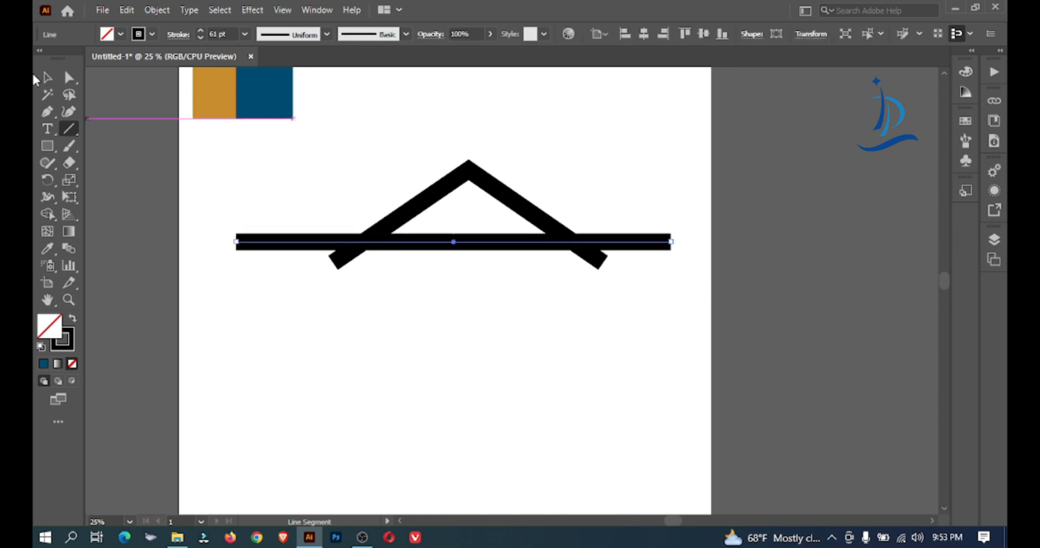
{"action": "left_click", "coordinate": [44, 77]}
{"action": "left_click", "coordinate": [226, 34]}
{"action": "type", "text": "50"}
{"action": "key", "text": "Return"}
Move the horizontal line down until it covers both lower ends of the roof chevron
{"action": "left_click_drag", "start_coordinate": [475, 242], "coordinate": [480, 256]}
{"action": "key", "text": "Down"}
{"action": "key", "text": "Down"}
{"action": "key", "text": "Down"}
{"action": "key", "text": "Down"}
{"action": "key", "text": "Down"}
{"action": "key", "text": "Down"}
{"action": "key", "text": "ctrl+equal"}
{"action": "key", "text": "ctrl+equal"}
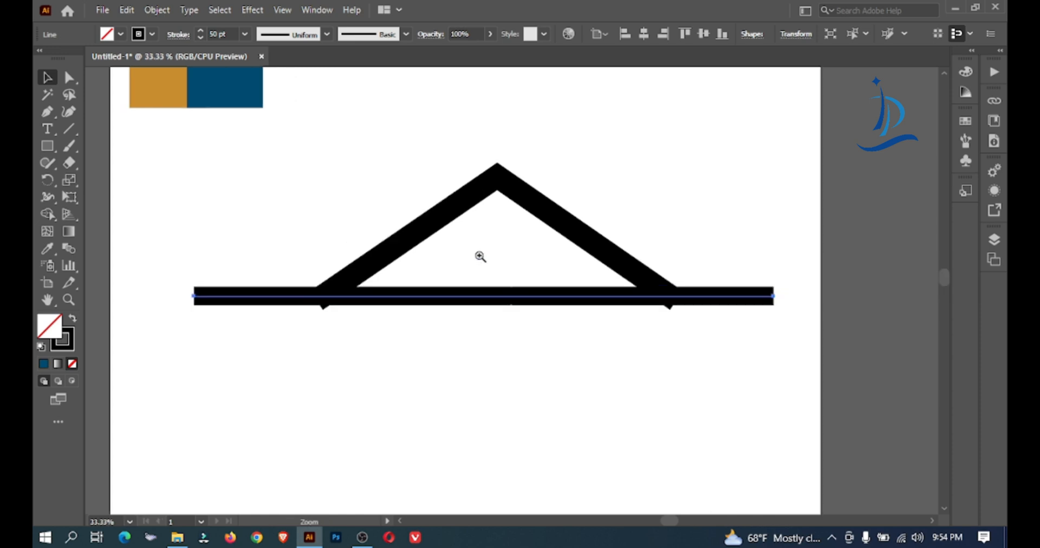
{"action": "key", "text": "Down"}
{"action": "key", "text": "Down"}
{"action": "key", "text": "Down"}
{"action": "key", "text": "Down"}
{"action": "key", "text": "Down"}
{"action": "key", "text": "Down"}
{"action": "key", "text": "Down"}
{"action": "key", "text": "Down"}
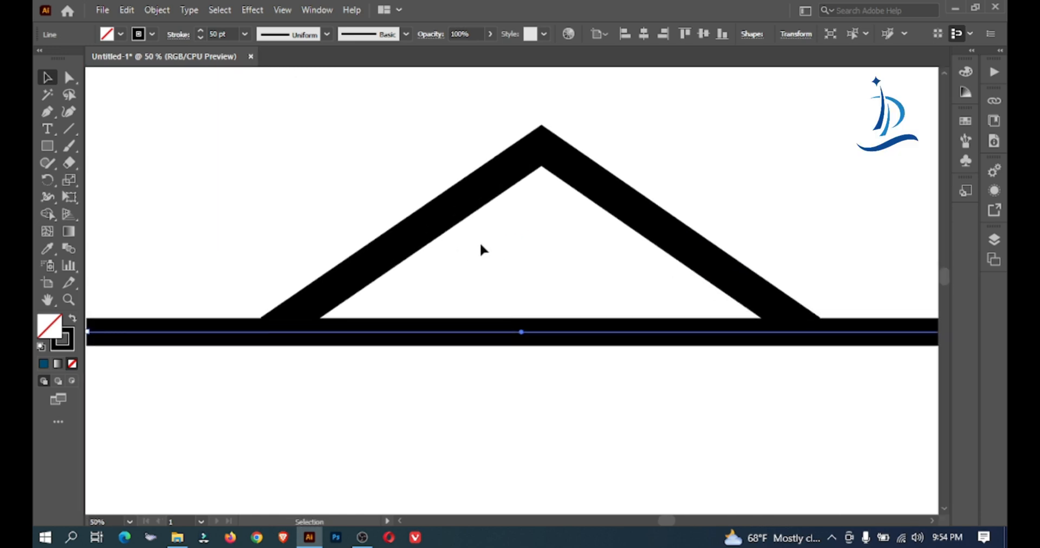
Increase the horizontal line's stroke weight to 54 pt and deselect it
{"action": "left_click", "coordinate": [233, 34]}
{"action": "key", "text": "Up"}
{"action": "key", "text": "Up"}
{"action": "key", "text": "Up"}
{"action": "key", "text": "Up"}
{"action": "left_click", "coordinate": [197, 117]}
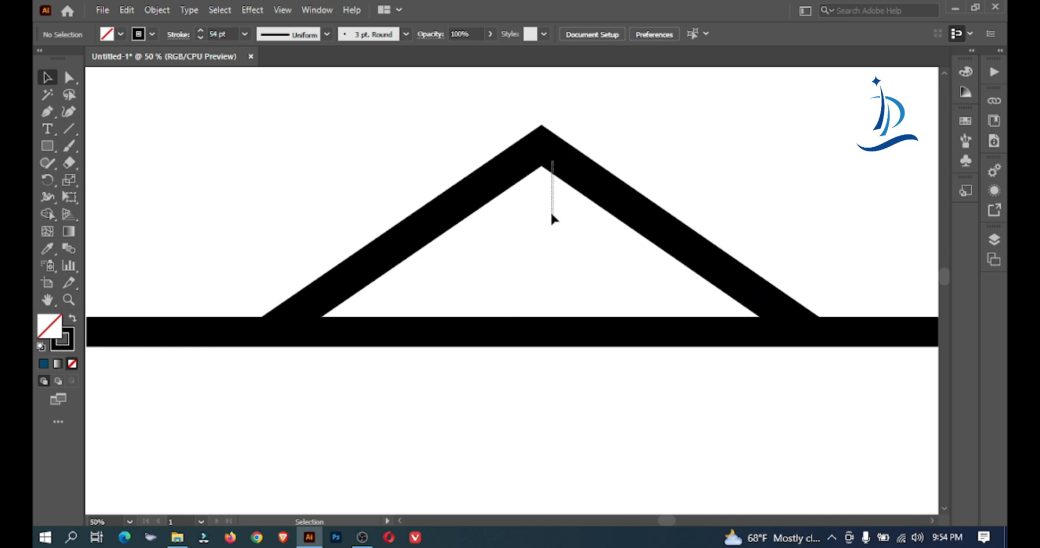
Duplicate the roof chevron as a wider, flatter copy and shift it down below the original peak
{"action": "left_click_drag", "start_coordinate": [540, 155], "coordinate": [558, 139]}
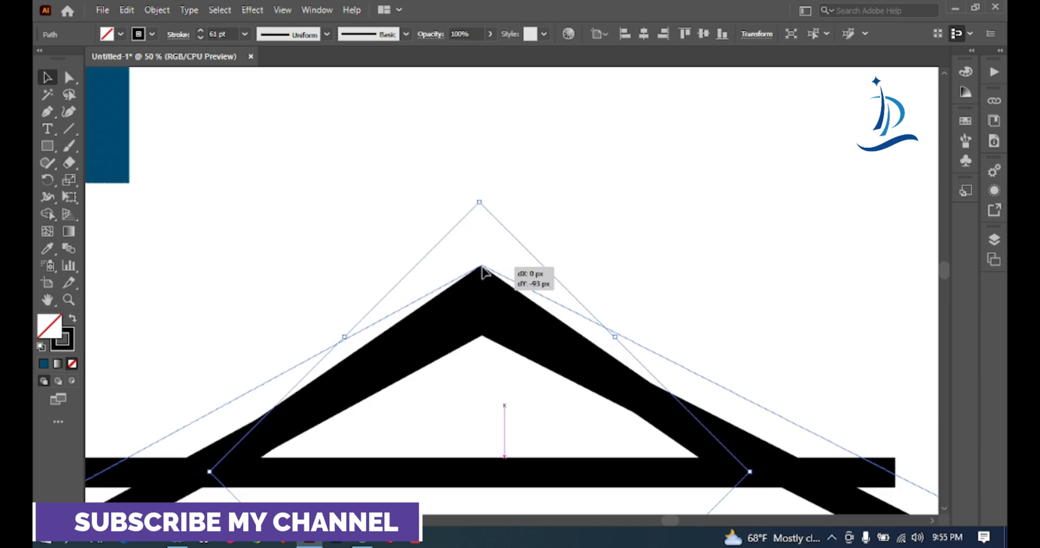
{"action": "left_click_drag", "start_coordinate": [481, 266], "coordinate": [483, 266]}
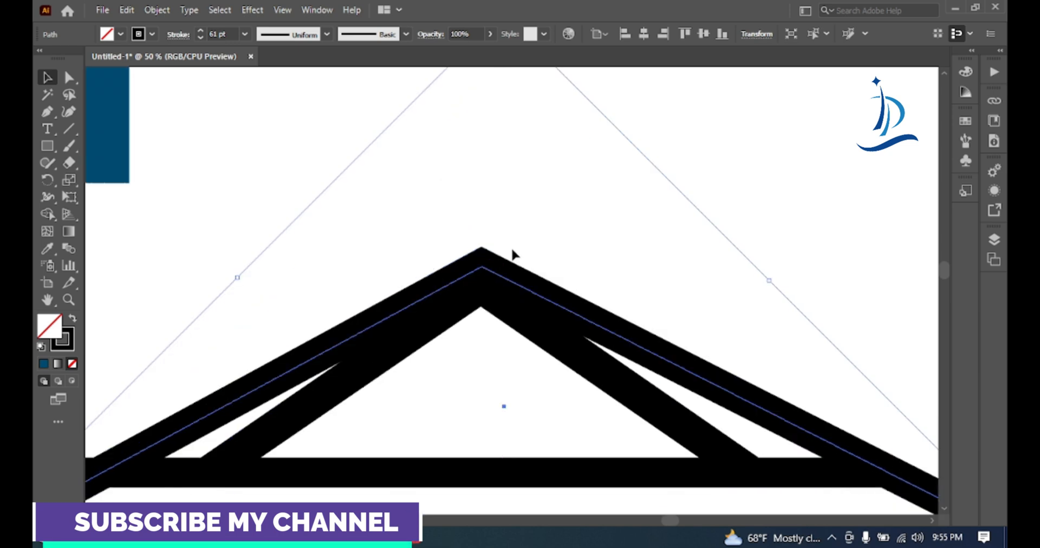
{"action": "key", "text": "Down"}
{"action": "key", "text": "Down"}
{"action": "key", "text": "Down"}
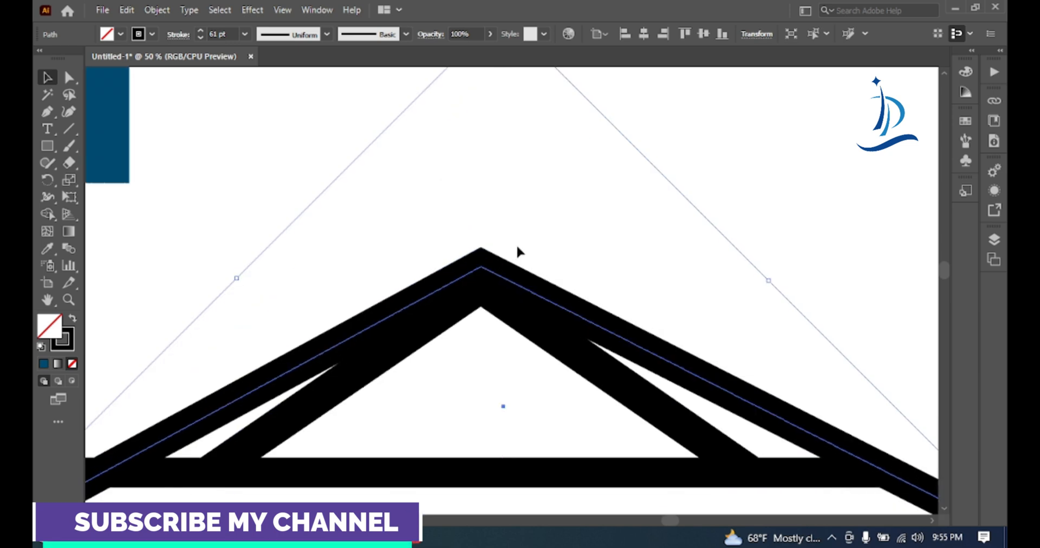
{"action": "key", "text": "Down"}
{"action": "key", "text": "Down"}
{"action": "key", "text": "Down"}
{"action": "key", "text": "Down"}
{"action": "key", "text": "Down"}
{"action": "key", "text": "Down"}
{"action": "key", "text": "Down"}
{"action": "key", "text": "Down"}
{"action": "key", "text": "Down"}
{"action": "key", "text": "Down"}
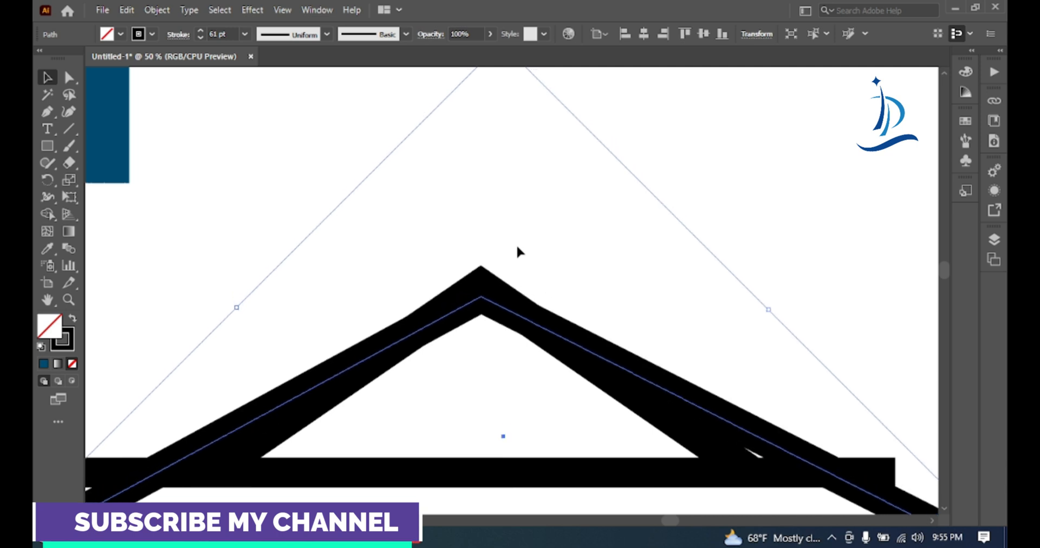
{"action": "key", "text": "Down"}
{"action": "key", "text": "Down"}
{"action": "key", "text": "Down"}
{"action": "key", "text": "Down"}
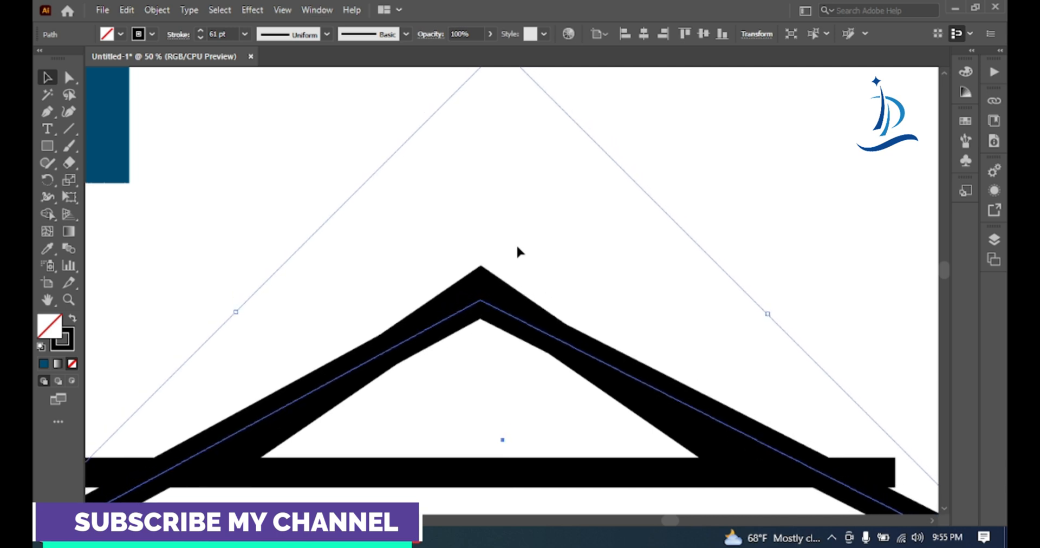
{"action": "key", "text": "Down"}
{"action": "key", "text": "Down"}
{"action": "key", "text": "Down"}
{"action": "key", "text": "Down"}
{"action": "key", "text": "Down"}
{"action": "key", "text": "Down"}
{"action": "key", "text": "Down"}
{"action": "key", "text": "Down"}
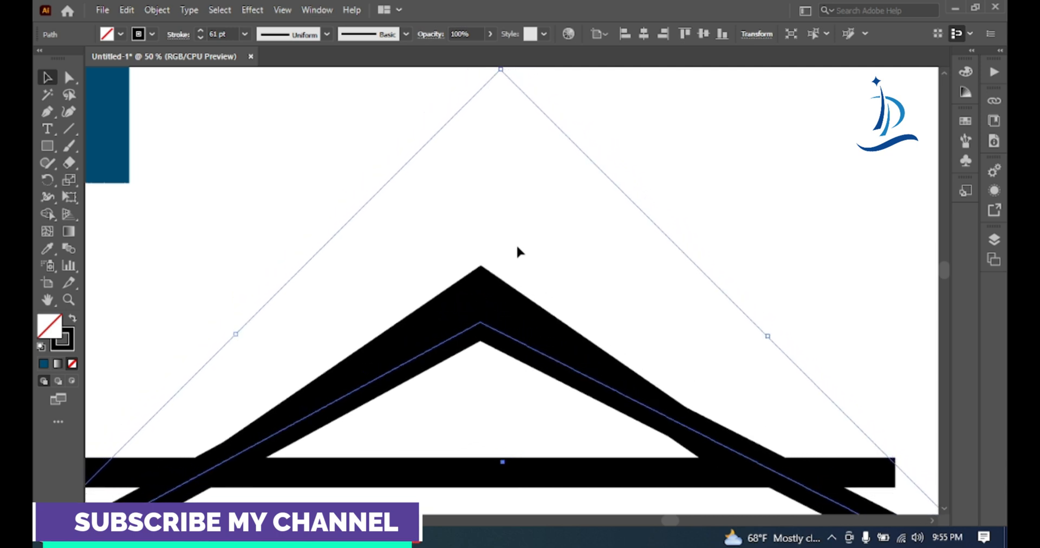
{"action": "key", "text": "Down"}
{"action": "key", "text": "Down"}
{"action": "key", "text": "Down"}
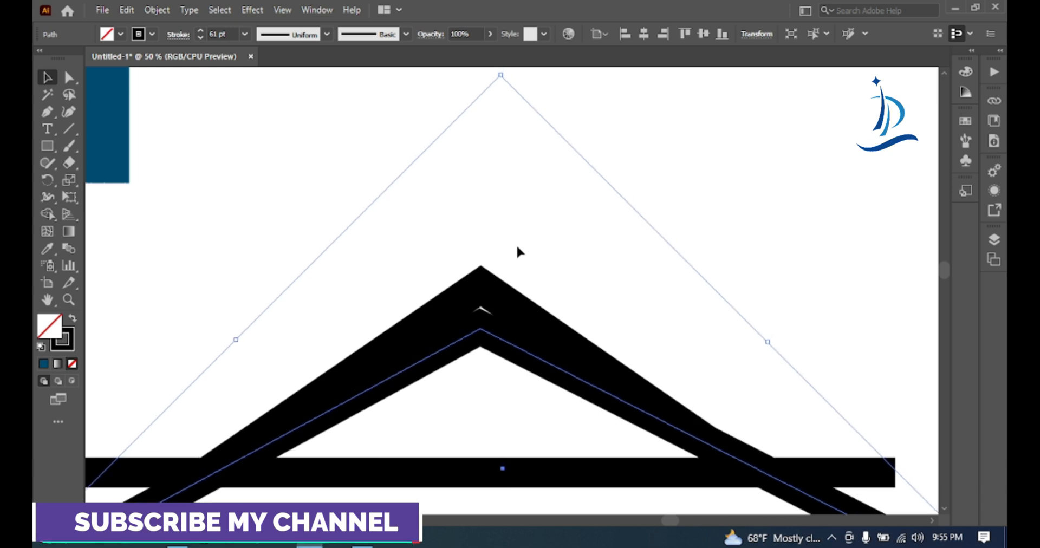
Nudge the wider chevron right and back up until it closes the gap beneath the original peak
{"action": "key", "text": "Right"}
{"action": "key", "text": "Right"}
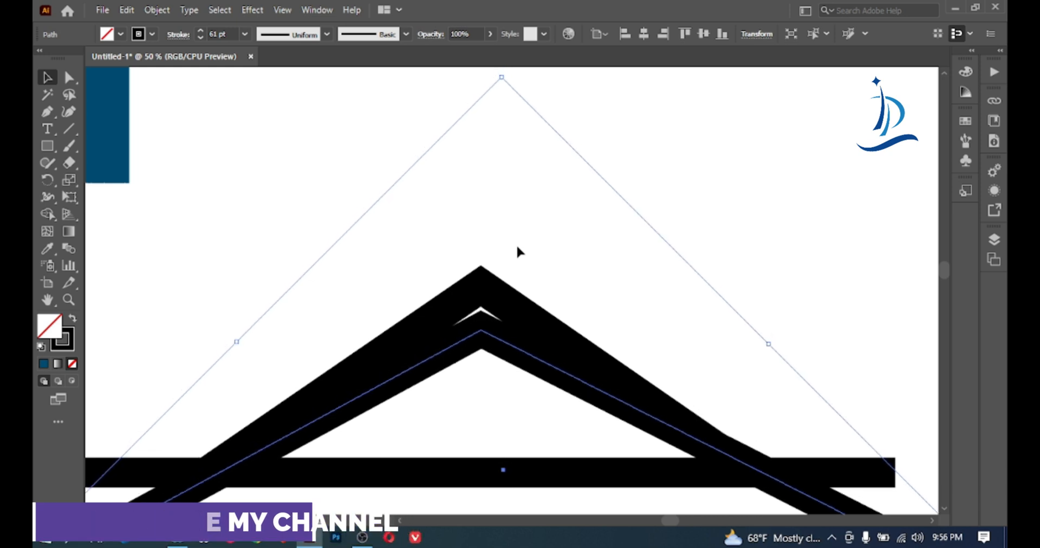
{"action": "key", "text": "Up"}
{"action": "key", "text": "Up"}
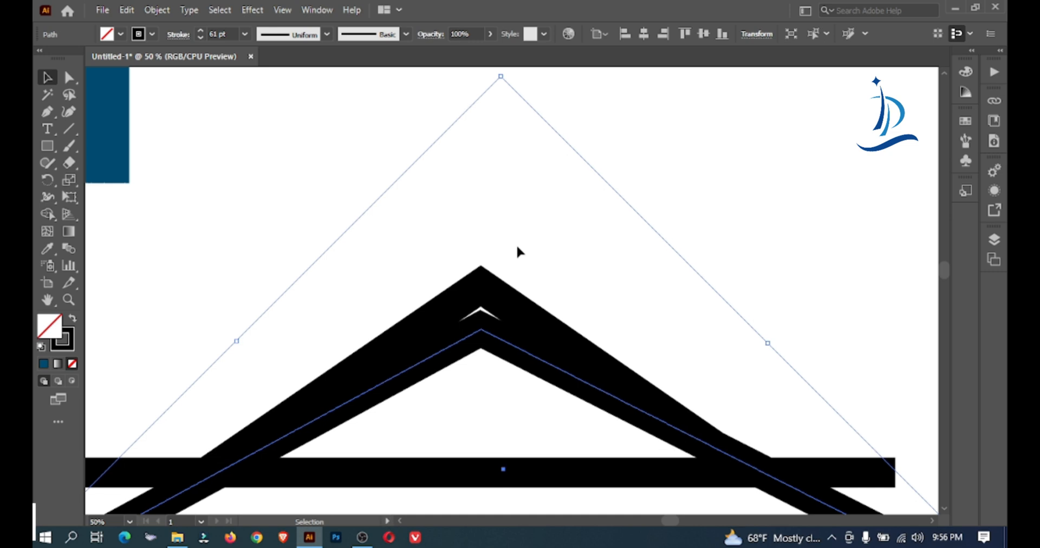
{"action": "key", "text": "Up"}
{"action": "key", "text": "Up"}
{"action": "key", "text": "Up"}
{"action": "key", "text": "Up"}
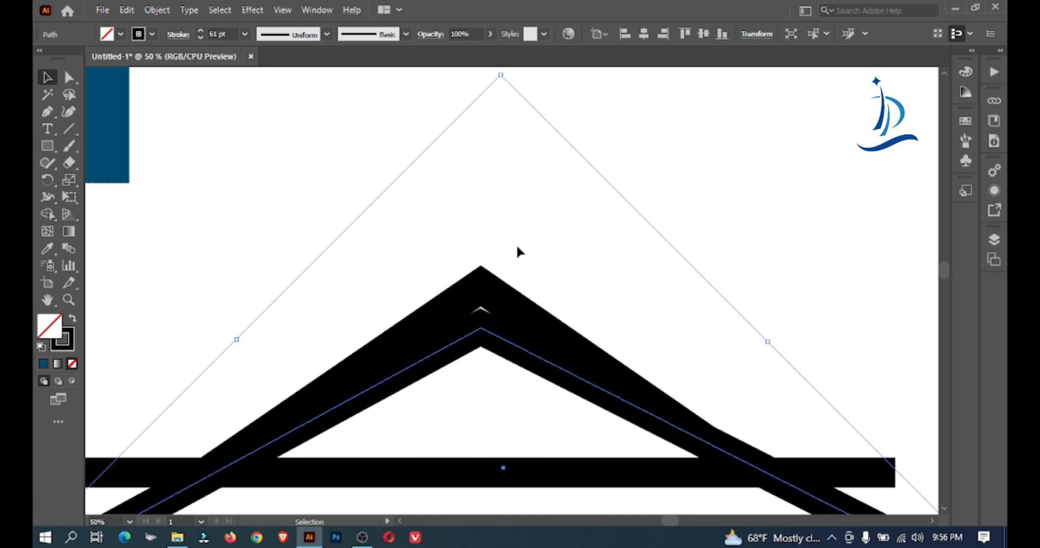
{"action": "key", "text": "Up"}
{"action": "key", "text": "Up"}
{"action": "key", "text": "Up"}
{"action": "key", "text": "Up"}
{"action": "key", "text": "Up"}
{"action": "key", "text": "Up"}
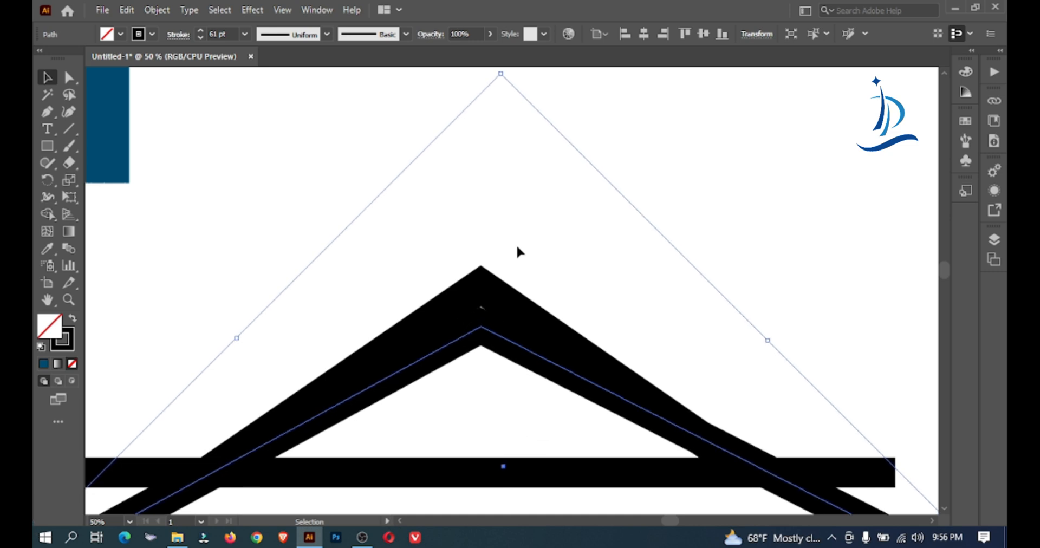
{"action": "key", "text": "Up"}
{"action": "key", "text": "Up"}
{"action": "key", "text": "Up"}
{"action": "key", "text": "Up"}
{"action": "key", "text": "Up"}
{"action": "key", "text": "Up"}
{"action": "key", "text": "Up"}
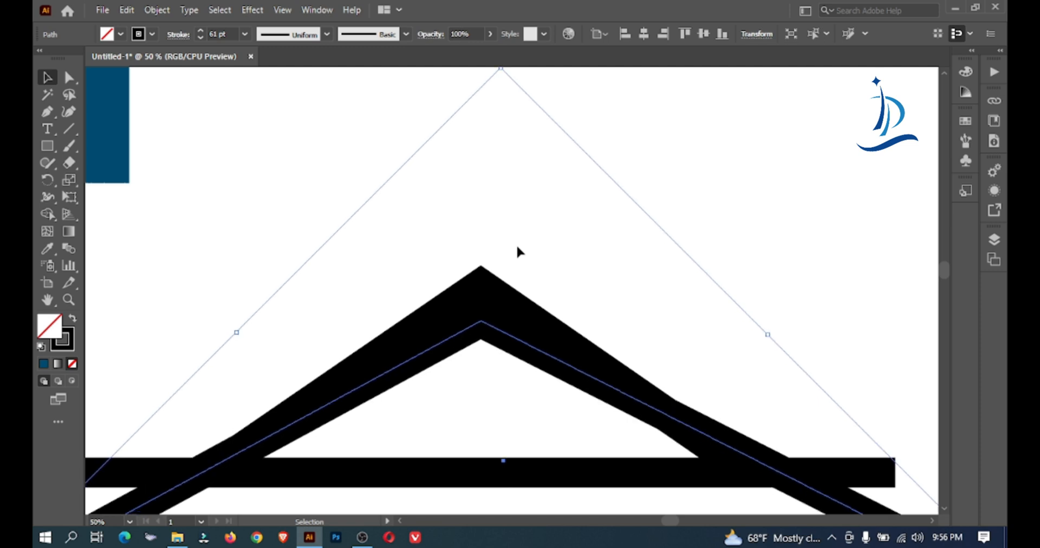
Move the wider chevron's left end anchor slightly outward, and expand all the roof strokes into filled shapes
{"action": "left_click_drag", "start_coordinate": [383, 241], "coordinate": [557, 468]}
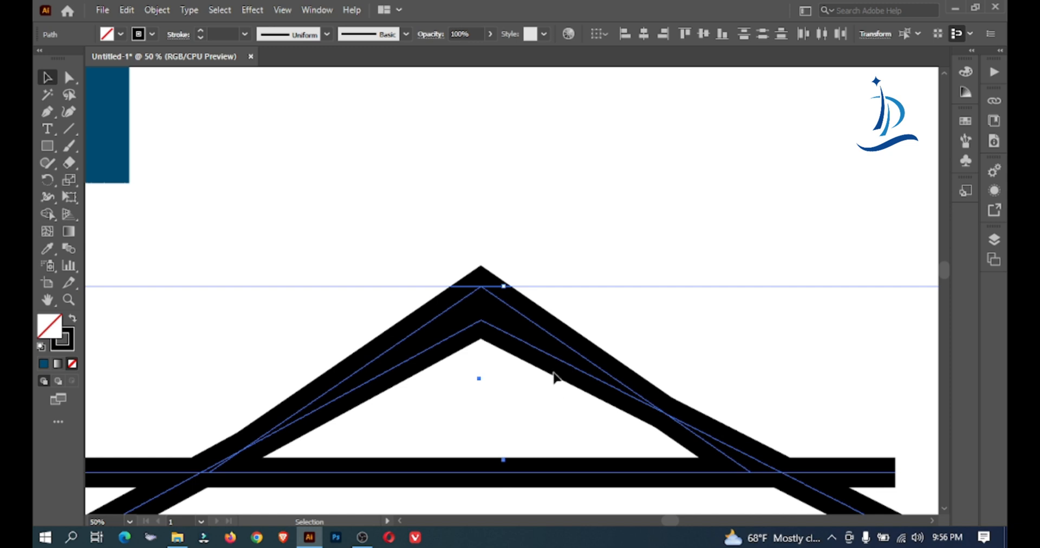
{"action": "key", "text": "ctrl+minus"}
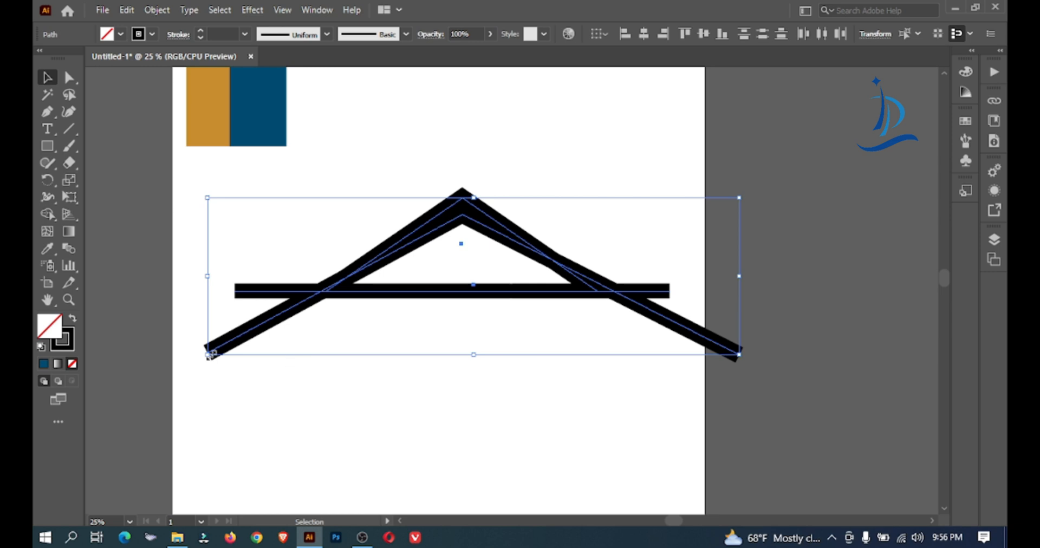
{"action": "left_click", "coordinate": [69, 77]}
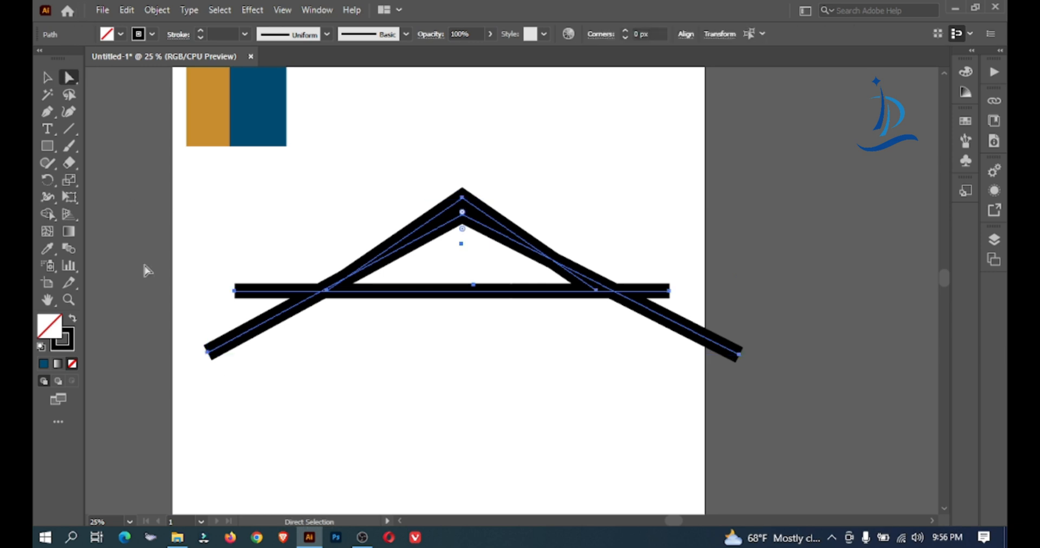
{"action": "left_click", "coordinate": [207, 352]}
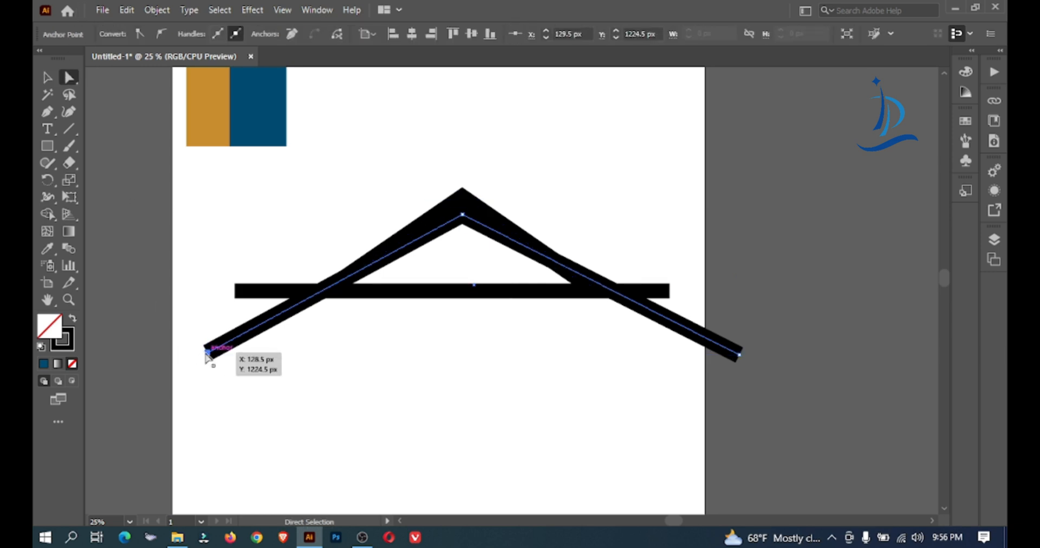
{"action": "left_click_drag", "start_coordinate": [206, 353], "coordinate": [205, 353]}
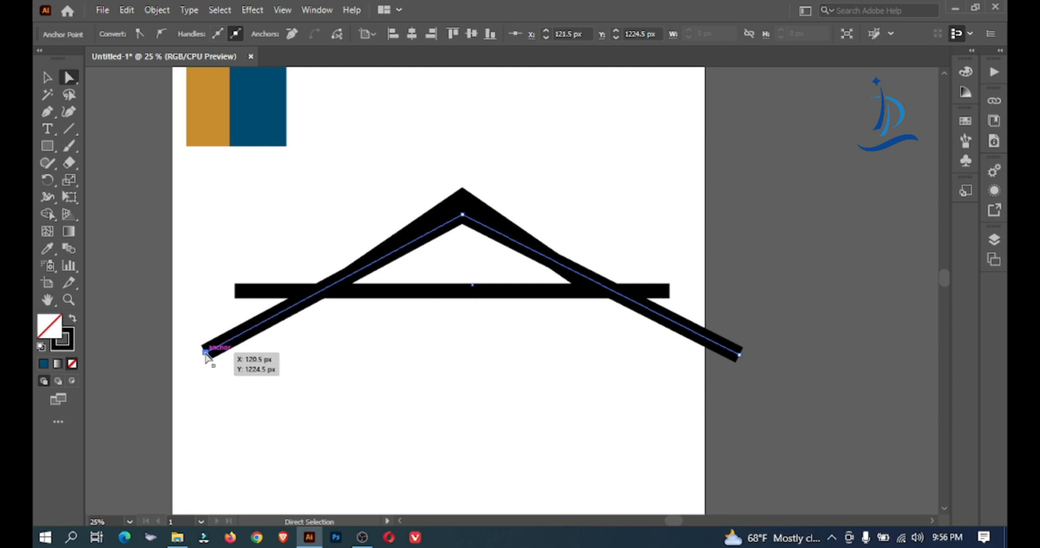
{"action": "key", "text": "Left"}
{"action": "scroll", "coordinate": [472, 251], "scroll_direction": "up", "scroll_amount": 1}
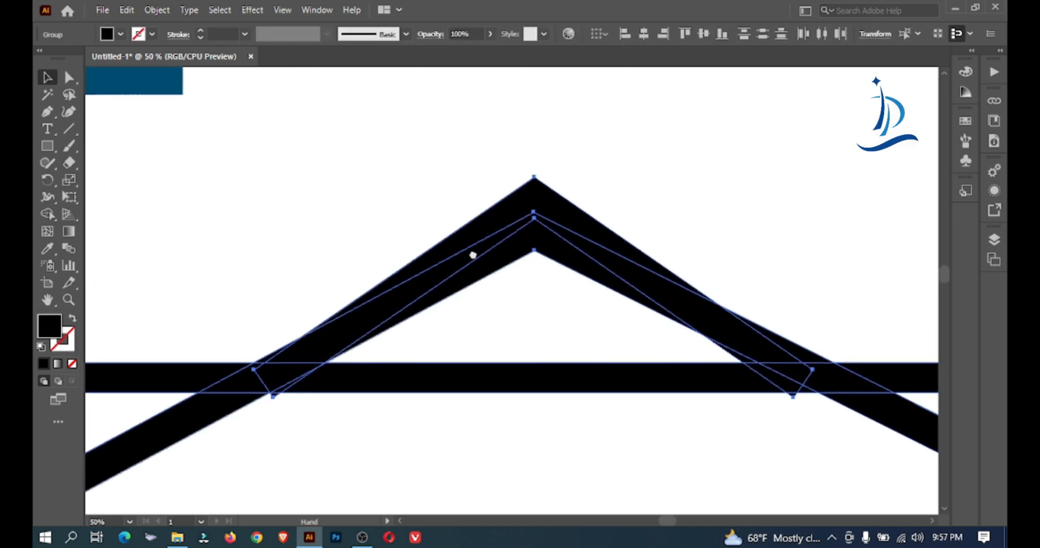
Draw a short vertical chimney line over the roof's left slope with a 50 pt black stroke
{"action": "left_click", "coordinate": [201, 115]}
{"action": "left_click", "coordinate": [69, 128]}
{"action": "left_click_drag", "start_coordinate": [362, 201], "coordinate": [361, 313]}
{"action": "left_click", "coordinate": [232, 33]}
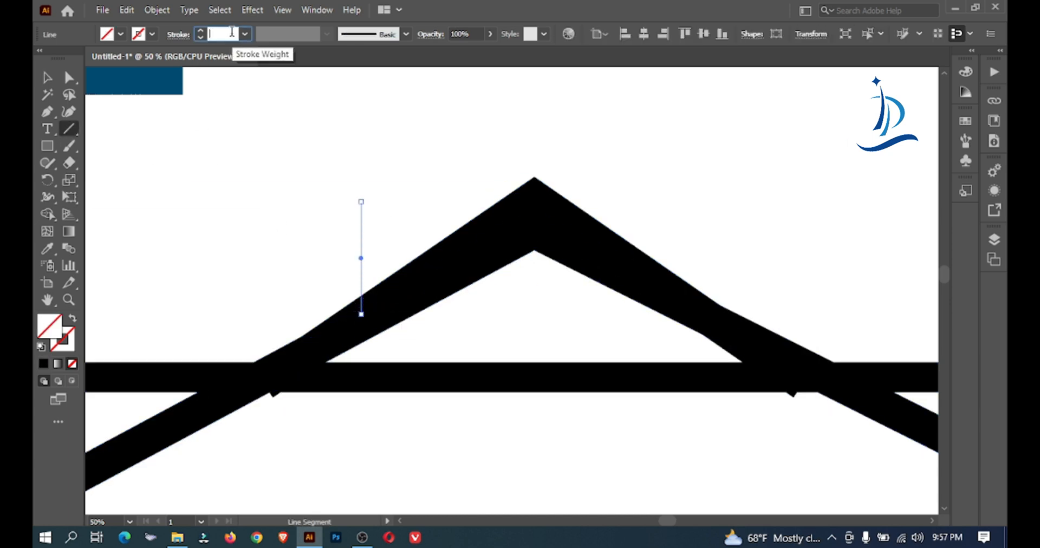
{"action": "type", "text": "50"}
{"action": "key", "text": "Return"}
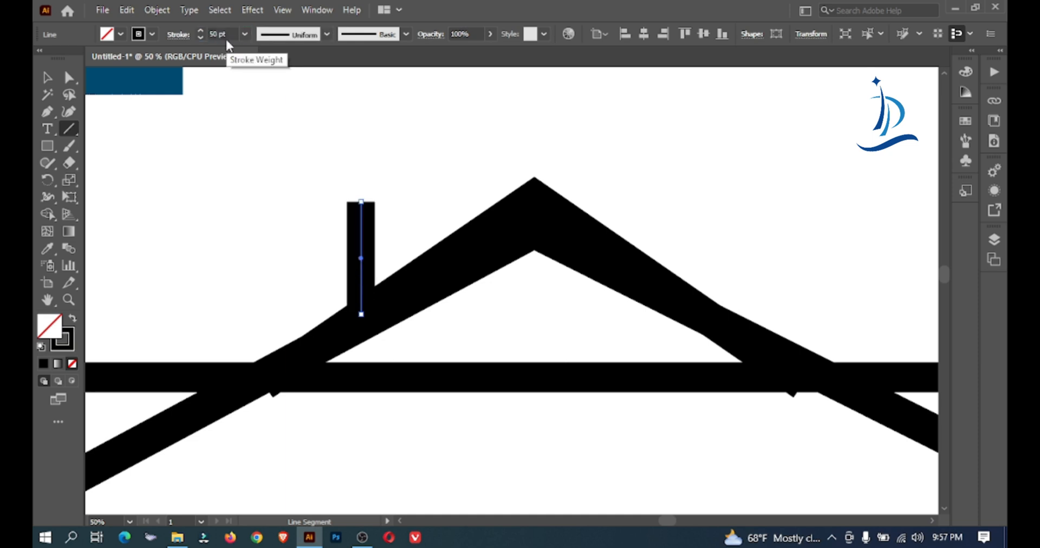
Move the chimney line right and down so that it passes through the roof's left slope
{"action": "left_click", "coordinate": [48, 78]}
{"action": "left_click", "coordinate": [244, 163]}
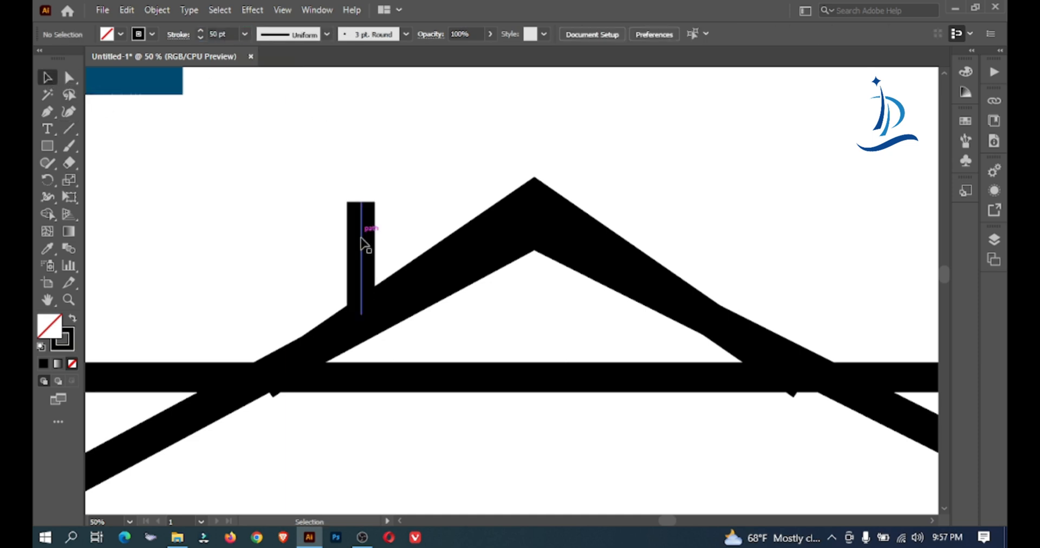
{"action": "left_click_drag", "start_coordinate": [360, 241], "coordinate": [389, 254]}
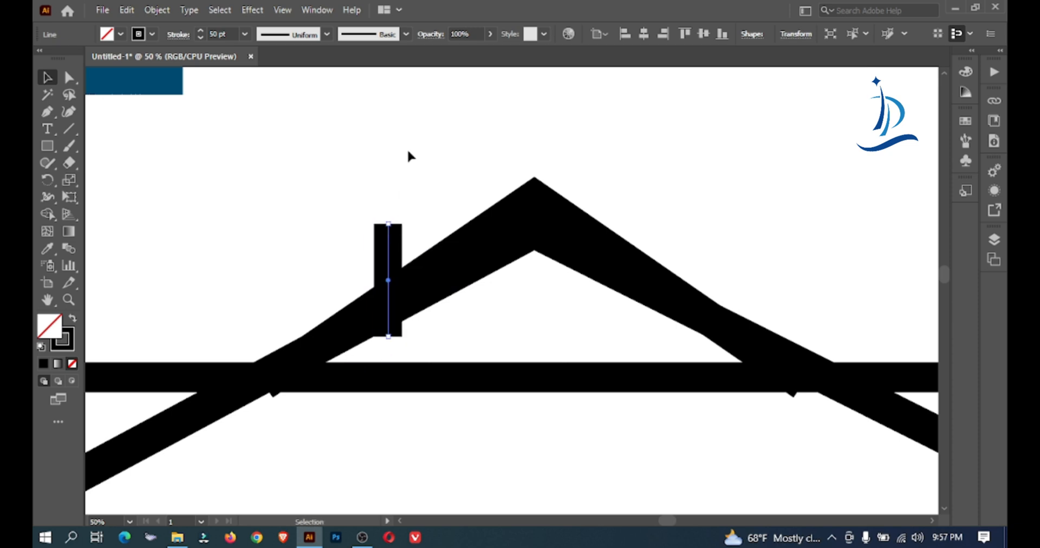
{"action": "left_click", "coordinate": [342, 164]}
{"action": "left_click", "coordinate": [386, 239]}
{"action": "key", "text": "Right"}
{"action": "key", "text": "Right"}
{"action": "key", "text": "Right"}
{"action": "key", "text": "Right"}
{"action": "key", "text": "Down"}
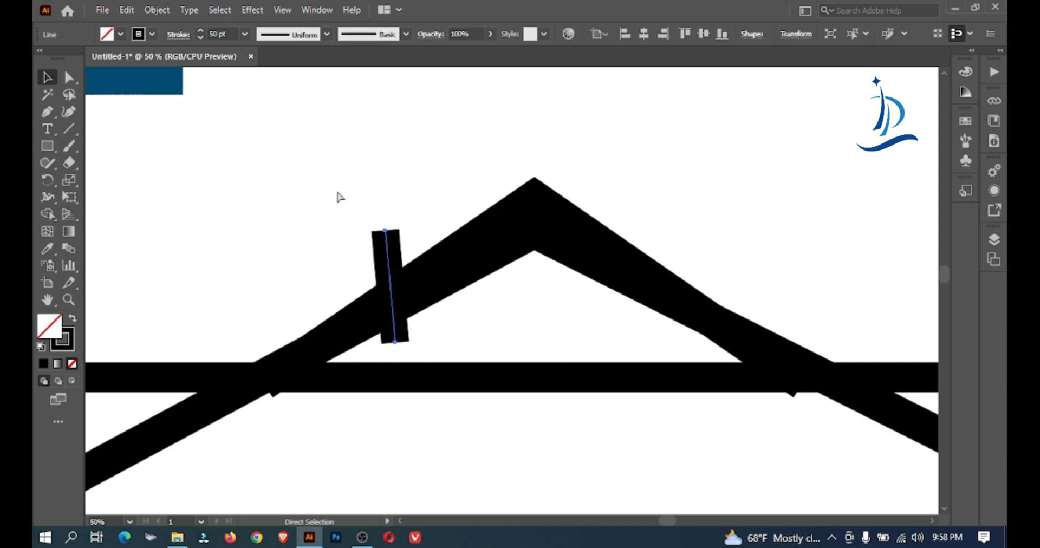
Select both chevrons, the horizontal bar and the chimney, and expand their fills and strokes
{"action": "left_click_drag", "start_coordinate": [291, 171], "coordinate": [801, 496]}
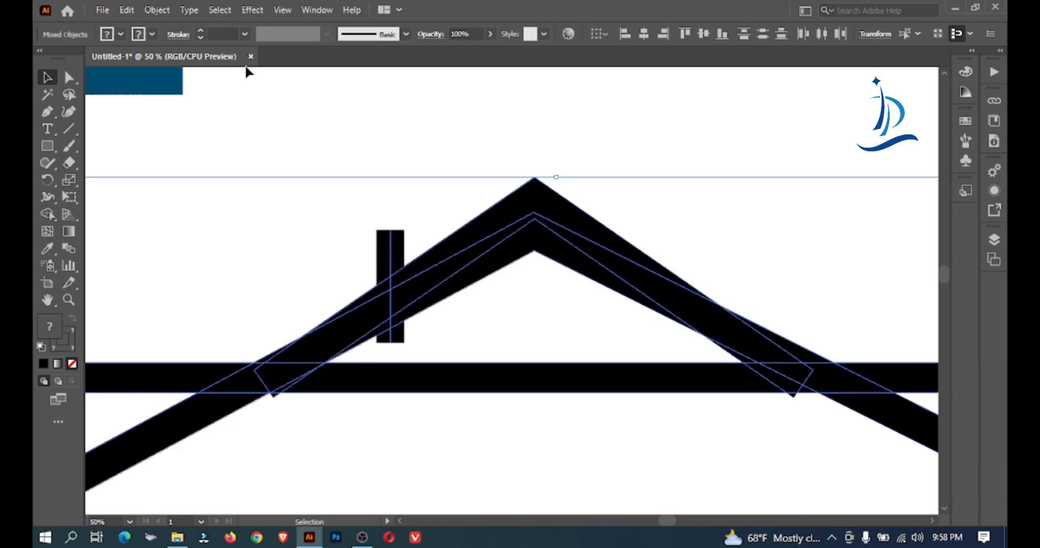
{"action": "left_click", "coordinate": [157, 9]}
{"action": "left_click", "coordinate": [221, 171]}
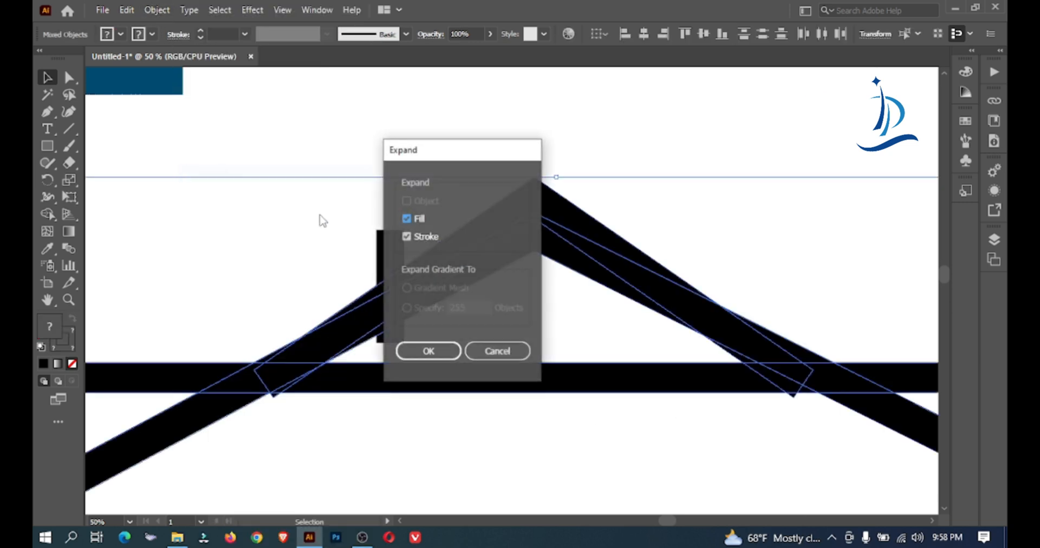
{"action": "left_click", "coordinate": [410, 351]}
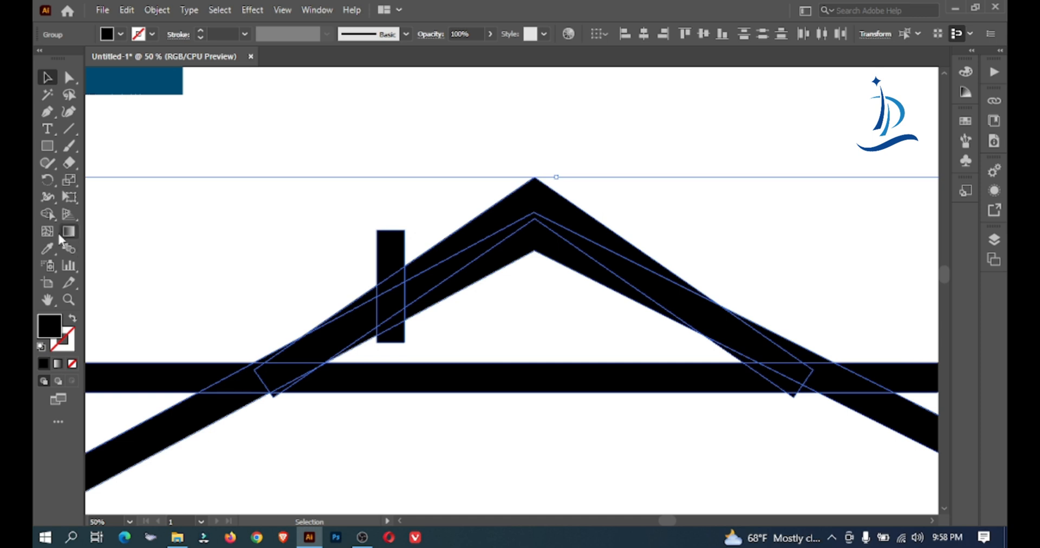
Use the Shape Builder to remove the bar ends and wider chevron ends that extend beyond the roof outline
{"action": "key", "text": "ctrl+minus"}
{"action": "left_click_drag", "start_coordinate": [753, 360], "coordinate": [537, 285]}
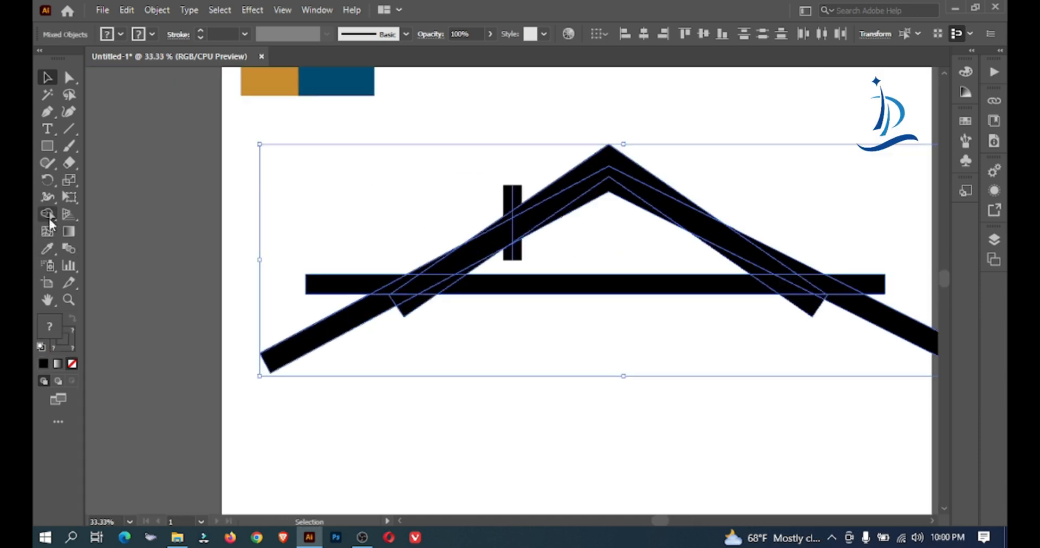
{"action": "left_click", "coordinate": [48, 214]}
{"action": "left_click_drag", "start_coordinate": [322, 217], "coordinate": [334, 322]}
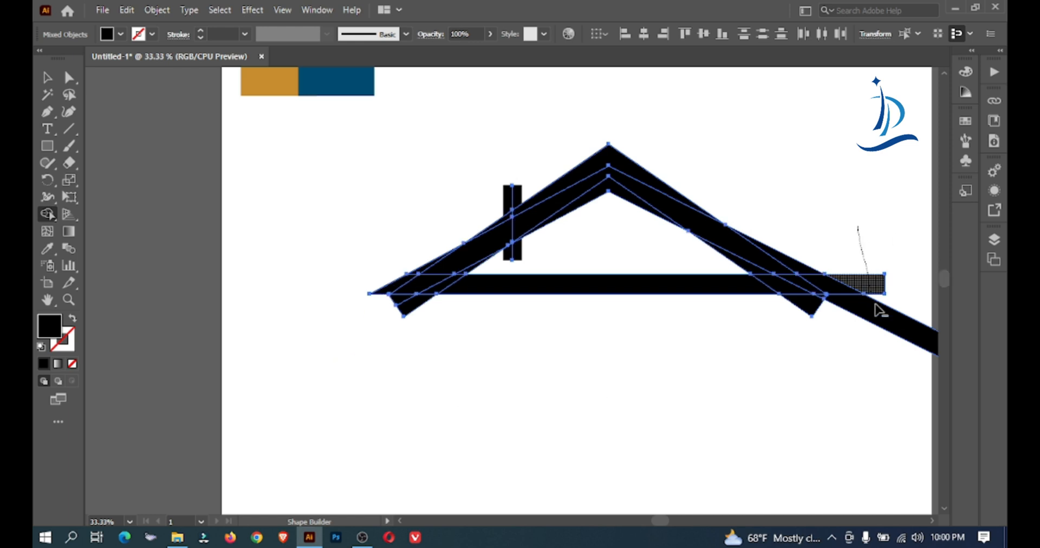
{"action": "left_click", "coordinate": [873, 334], "text": "alt"}
{"action": "key", "text": "ctrl+plus"}
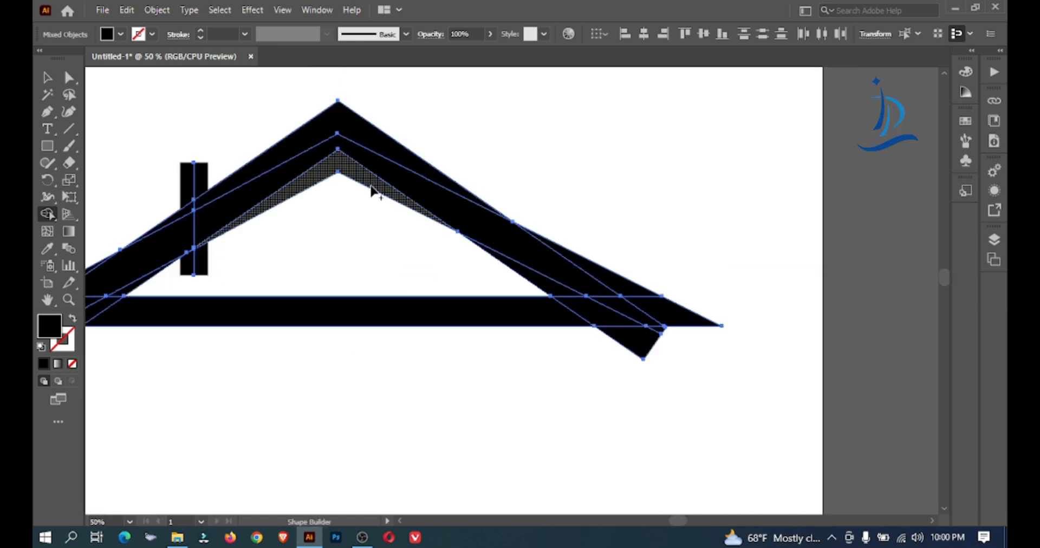
{"action": "key", "text": "space"}
{"action": "left_click_drag", "start_coordinate": [375, 182], "coordinate": [522, 241]}
{"action": "mouse_move", "coordinate": [473, 183]}
{"action": "left_mouse_down"}
{"action": "mouse_move", "coordinate": [360, 277]}
{"action": "mouse_move", "coordinate": [301, 307]}
{"action": "left_mouse_up"}
{"action": "key", "text": "ctrl+plus"}
{"action": "key", "text": "ctrl+plus"}
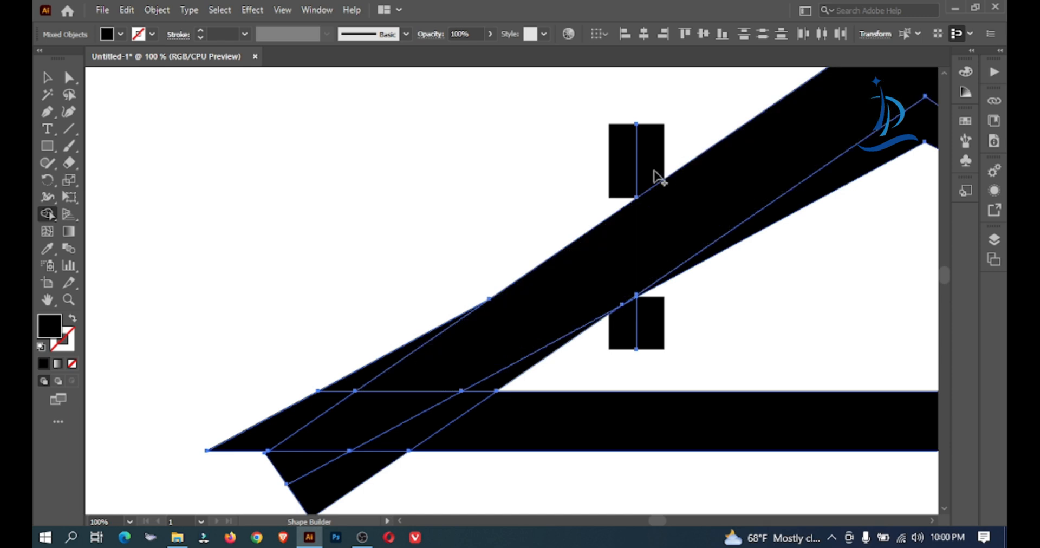
{"action": "left_click", "coordinate": [644, 172]}
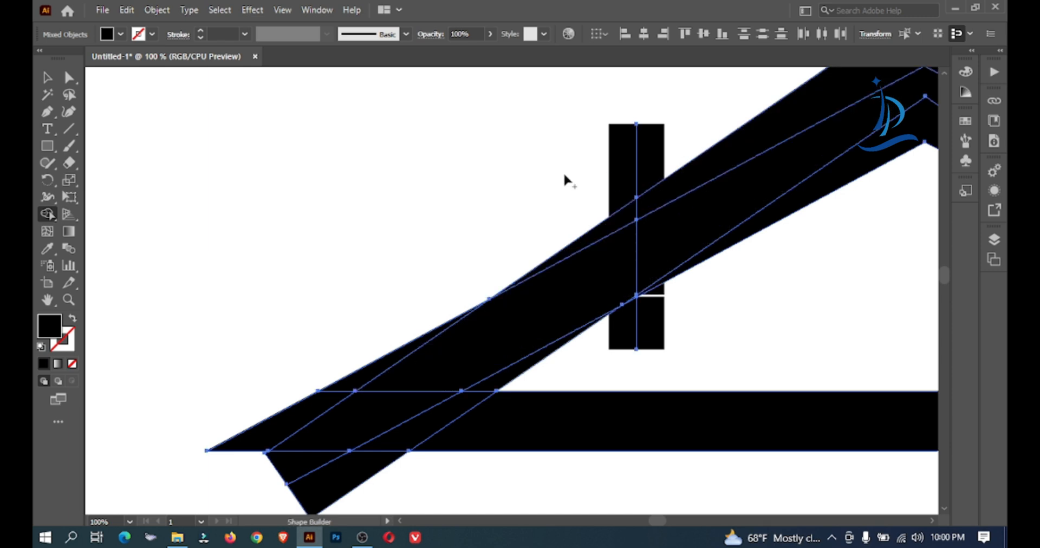
Reselect the roof artwork together with the chimney line and expand its fill and stroke
{"action": "left_click", "coordinate": [47, 77]}
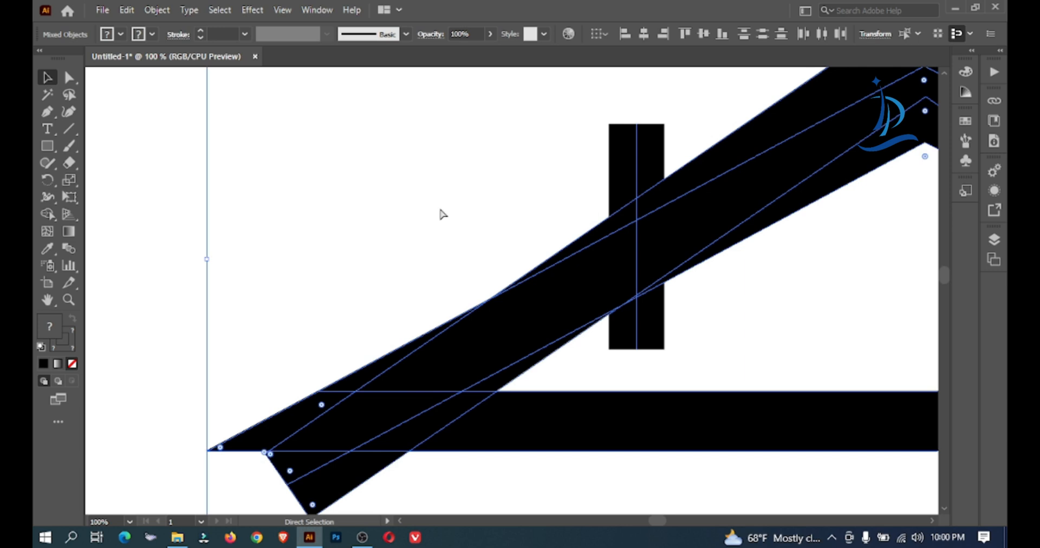
{"action": "key", "text": "ctrl+minus"}
{"action": "left_click_drag", "start_coordinate": [488, 241], "coordinate": [763, 490]}
{"action": "left_click", "coordinate": [157, 10]}
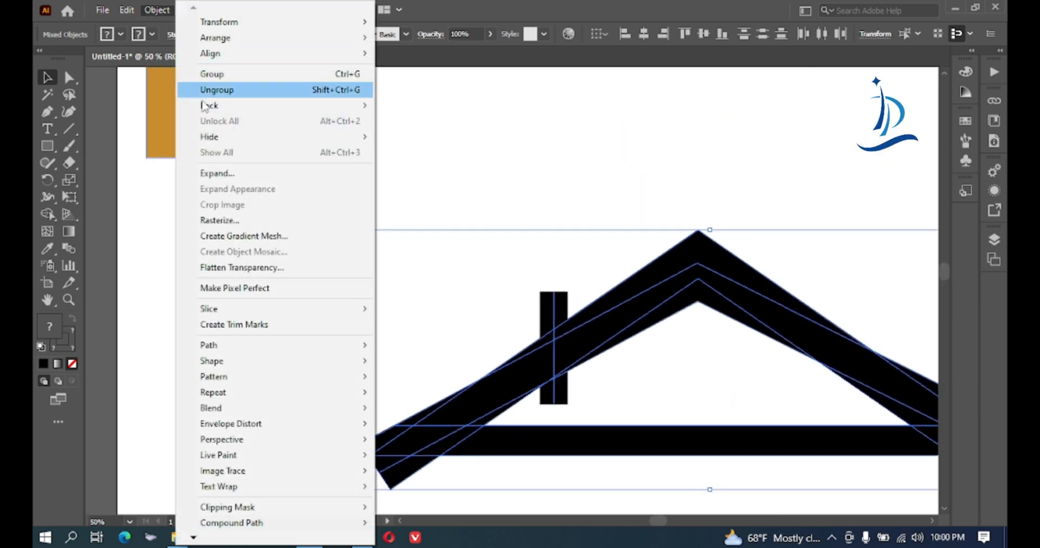
{"action": "left_click", "coordinate": [212, 173]}
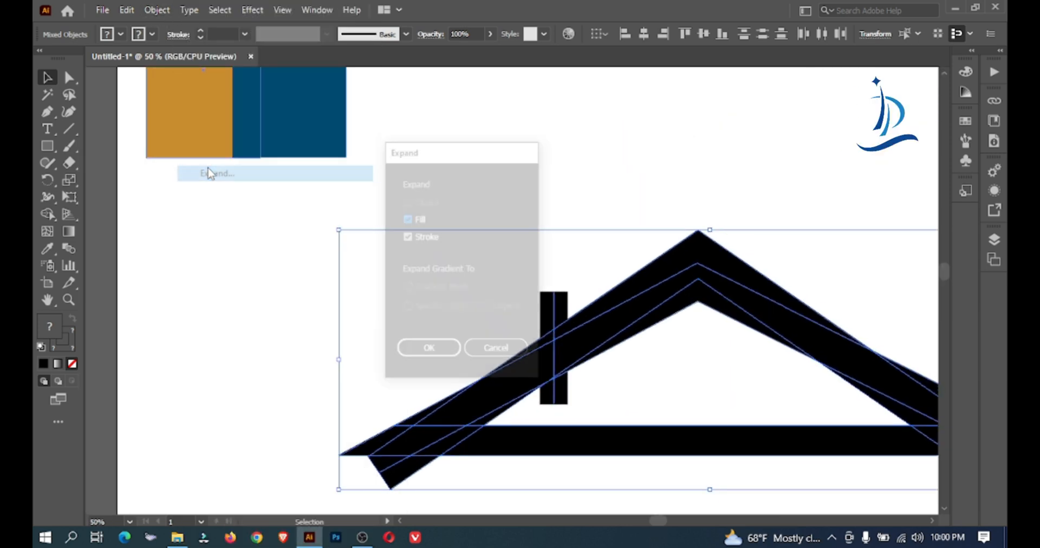
{"action": "left_click", "coordinate": [431, 354]}
Select the expanded roof pieces and merge the steeper chevron's regions, including its chimney crossing, into one band with the Shape Builder
{"action": "left_click", "coordinate": [528, 205]}
{"action": "left_click_drag", "start_coordinate": [409, 211], "coordinate": [873, 518]}
{"action": "left_click_drag", "start_coordinate": [721, 390], "coordinate": [551, 518]}
{"action": "left_click_drag", "start_coordinate": [128, 404], "coordinate": [284, 362]}
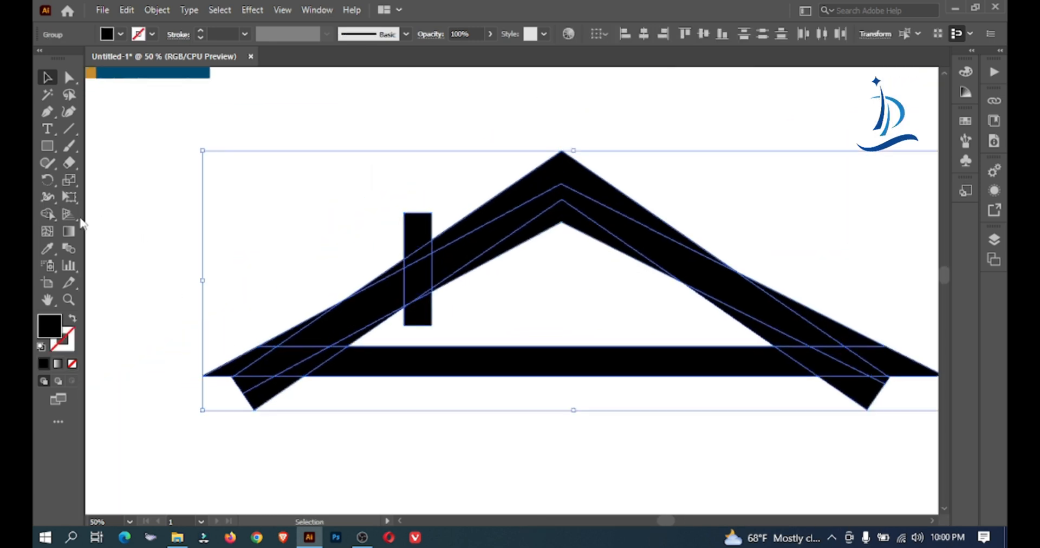
{"action": "left_click", "coordinate": [50, 213]}
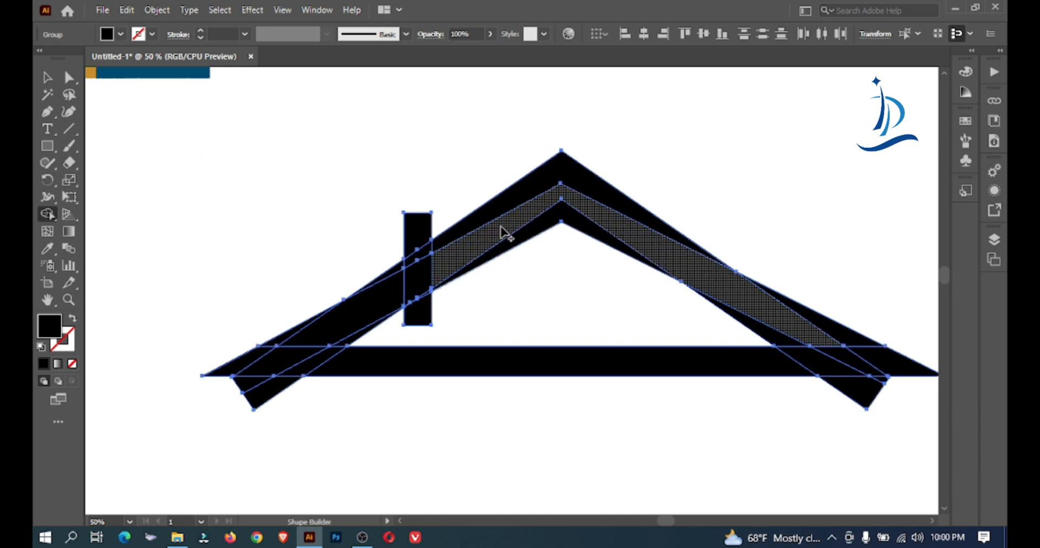
{"action": "mouse_move", "coordinate": [490, 218]}
{"action": "left_mouse_down"}
{"action": "mouse_move", "coordinate": [491, 238]}
{"action": "mouse_move", "coordinate": [472, 240]}
{"action": "left_mouse_up"}
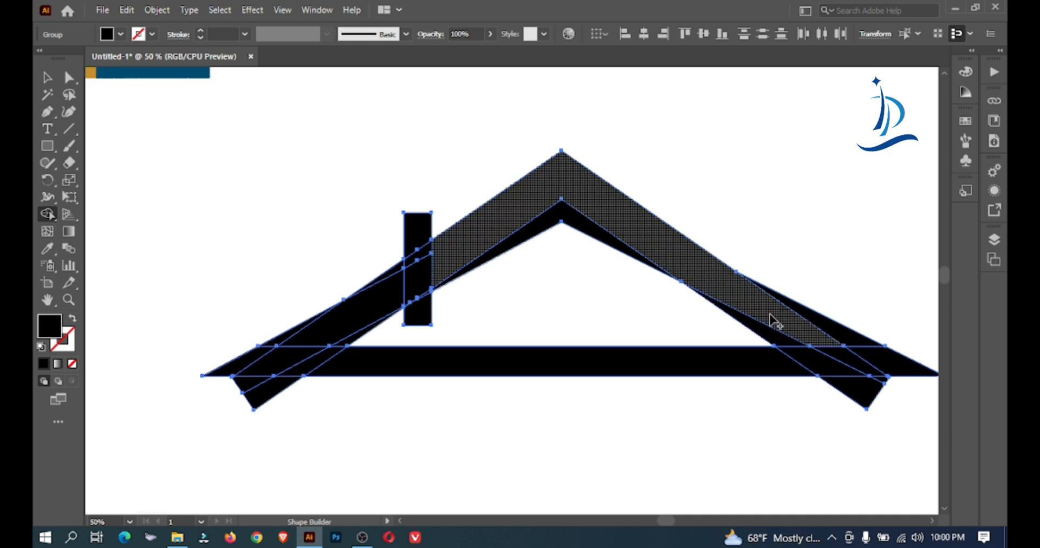
{"action": "mouse_move", "coordinate": [441, 262]}
{"action": "left_mouse_down"}
{"action": "mouse_move", "coordinate": [398, 268]}
{"action": "mouse_move", "coordinate": [364, 334]}
{"action": "left_mouse_up"}
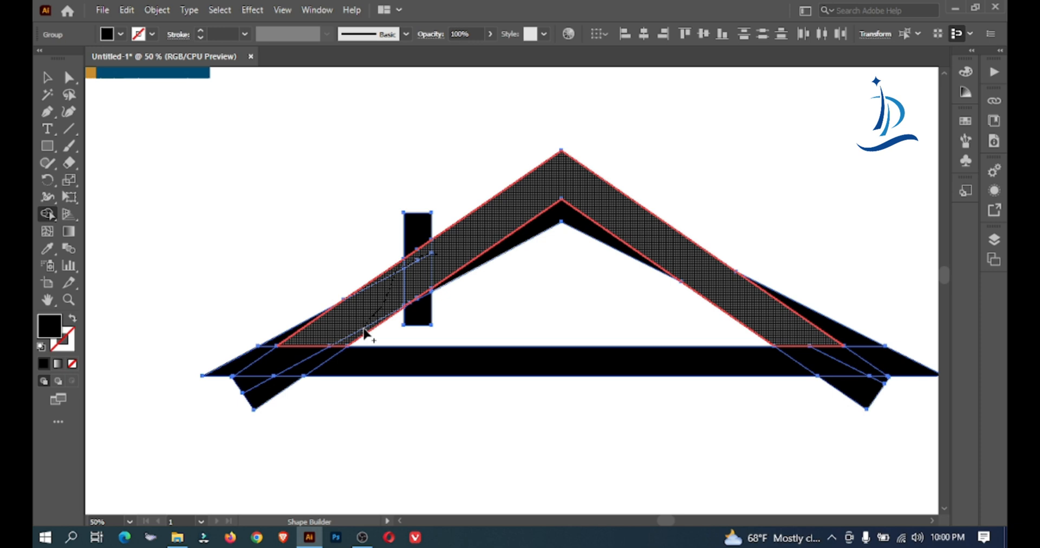
Merge the left slope down into the roof's left corner and remove the pieces protruding outside and below it
{"action": "left_click_drag", "start_coordinate": [364, 333], "coordinate": [556, 286]}
{"action": "scroll", "coordinate": [382, 327], "scroll_direction": "up", "scroll_amount": 2}
{"action": "left_click_drag", "start_coordinate": [575, 318], "coordinate": [482, 295]}
{"action": "left_click_drag", "start_coordinate": [525, 261], "coordinate": [527, 309]}
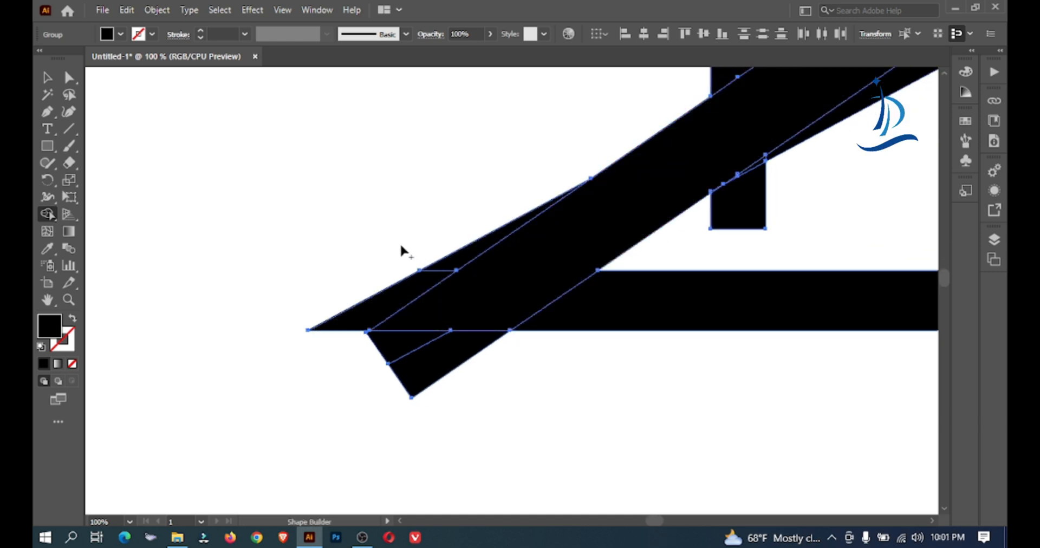
{"action": "left_click_drag", "start_coordinate": [399, 232], "coordinate": [375, 307]}
{"action": "left_click_drag", "start_coordinate": [433, 247], "coordinate": [432, 268]}
{"action": "mouse_move", "coordinate": [383, 364]}
{"action": "left_mouse_down"}
{"action": "mouse_move", "coordinate": [441, 365]}
{"action": "mouse_move", "coordinate": [414, 365]}
{"action": "left_mouse_up"}
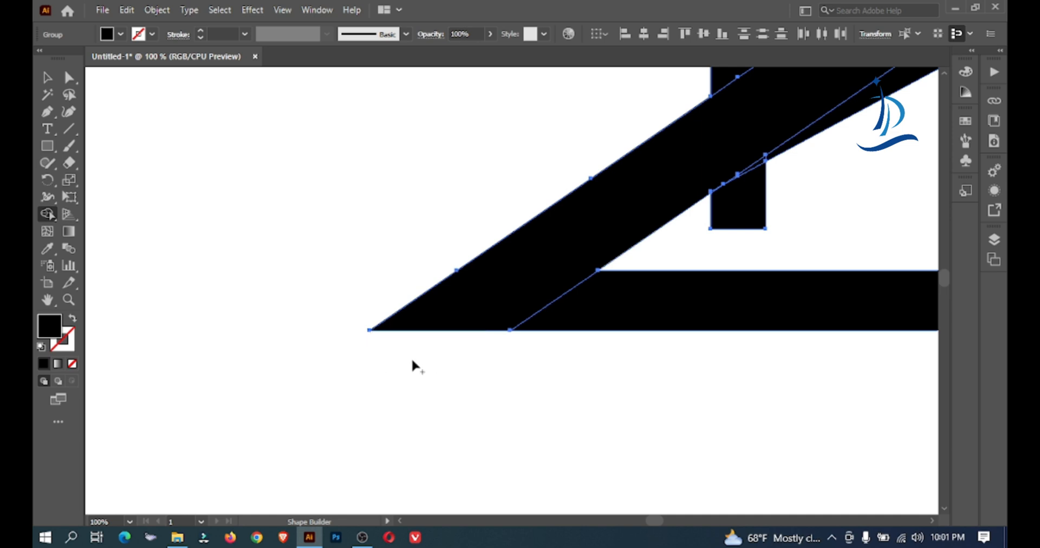
Remove the chimney's lower stub beneath the left slope and clean up the small slivers along that edge
{"action": "left_click_drag", "start_coordinate": [651, 322], "coordinate": [151, 374]}
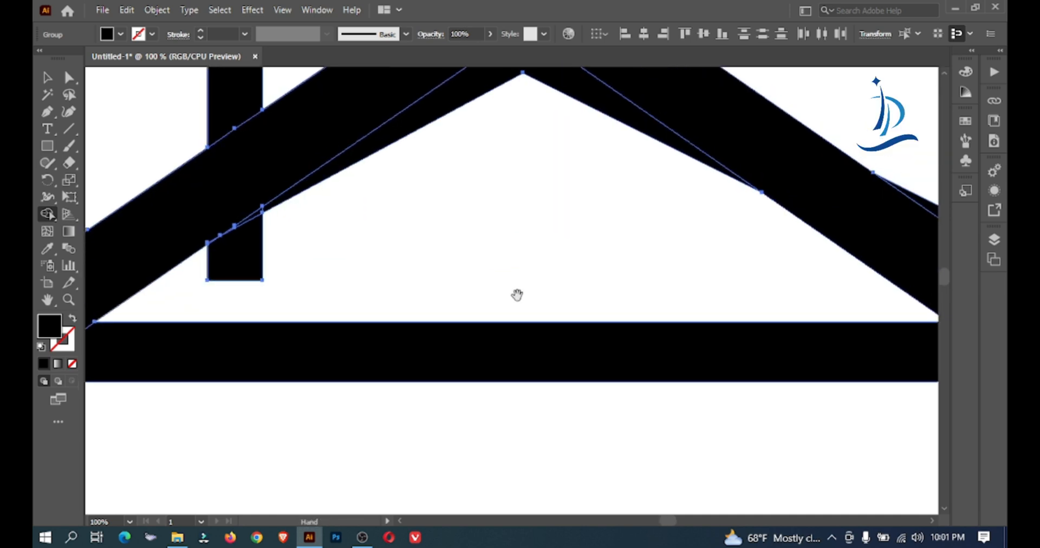
{"action": "left_click", "coordinate": [346, 246], "text": "ctrl"}
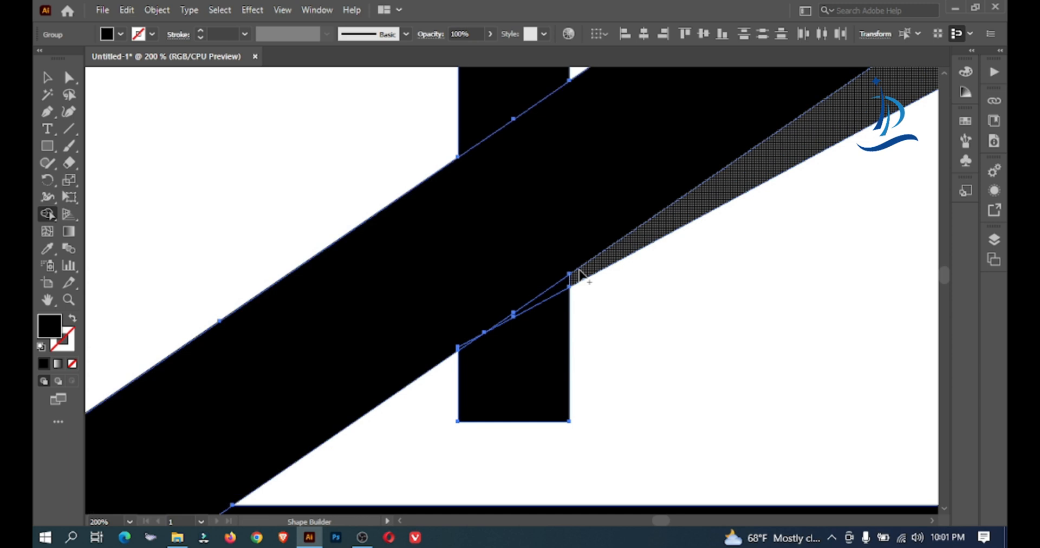
{"action": "left_click_drag", "start_coordinate": [579, 277], "coordinate": [566, 284]}
{"action": "left_click", "coordinate": [545, 345], "text": "ctrl"}
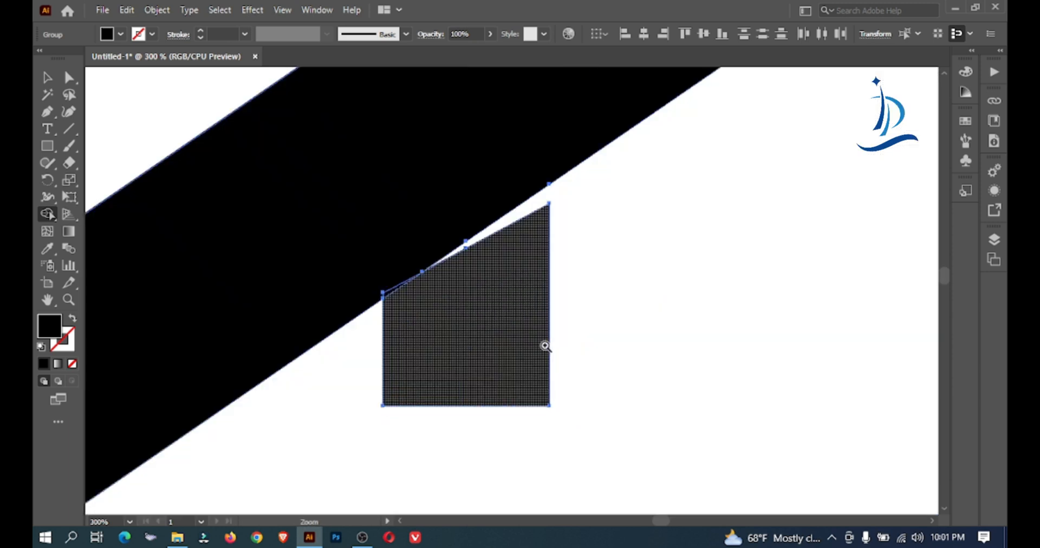
{"action": "left_click", "coordinate": [546, 345], "text": "ctrl"}
{"action": "left_click_drag", "start_coordinate": [381, 287], "coordinate": [517, 354]}
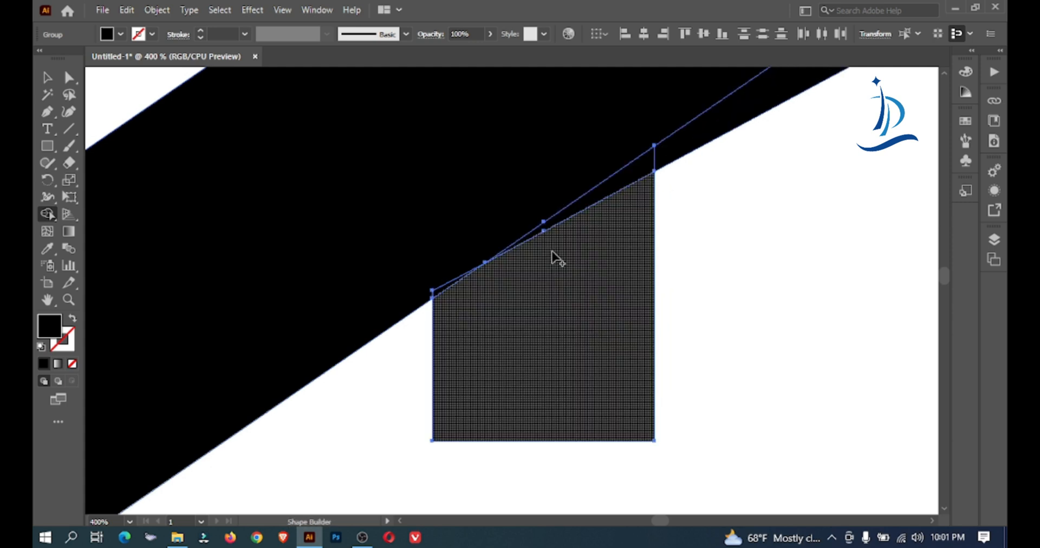
{"action": "left_click", "coordinate": [653, 160]}
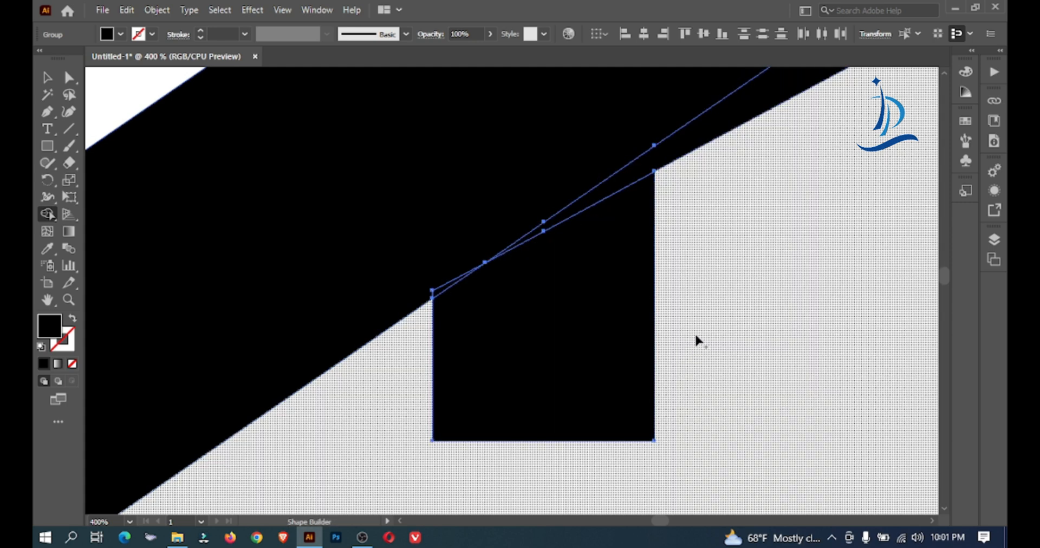
{"action": "left_click_drag", "start_coordinate": [578, 346], "coordinate": [466, 280], "text": "alt"}
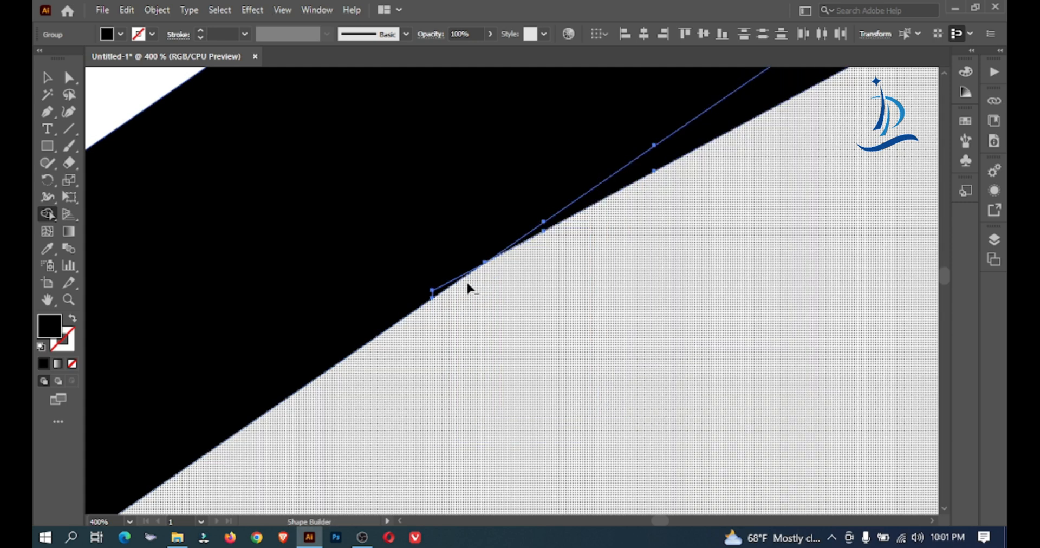
{"action": "left_click", "coordinate": [436, 292]}
Remove the pieces protruding around the roof's right corner and merge the corner sections into the right slope
{"action": "left_click", "coordinate": [565, 312], "text": "ctrl+alt"}
{"action": "left_click", "coordinate": [565, 312], "text": "ctrl+alt"}
{"action": "left_click", "coordinate": [565, 312], "text": "ctrl+alt"}
{"action": "left_click_drag", "start_coordinate": [650, 235], "coordinate": [250, 317]}
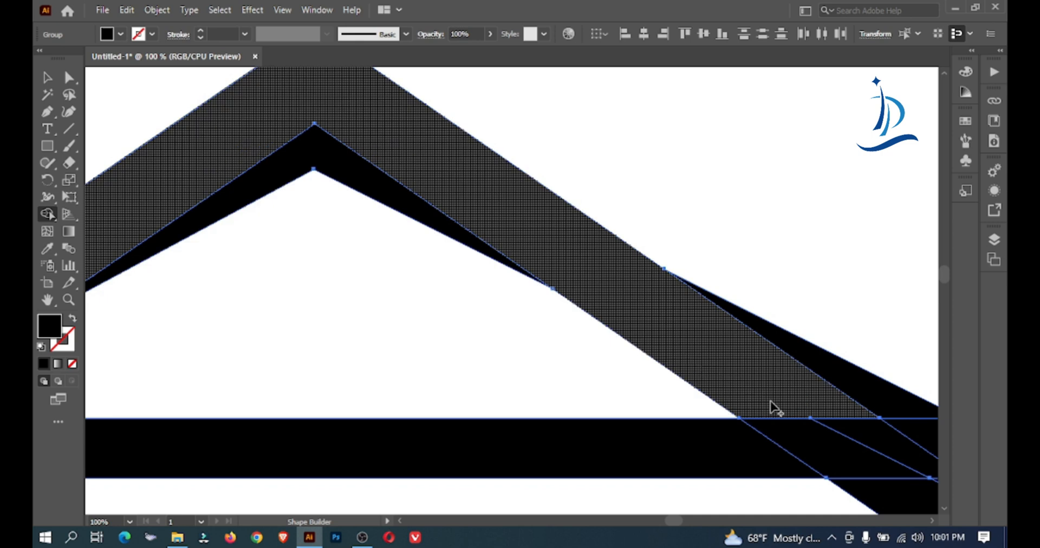
{"action": "left_click_drag", "start_coordinate": [774, 406], "coordinate": [509, 332]}
{"action": "mouse_move", "coordinate": [591, 266]}
{"action": "left_mouse_down"}
{"action": "mouse_move", "coordinate": [727, 380]}
{"action": "mouse_move", "coordinate": [723, 433]}
{"action": "left_mouse_up"}
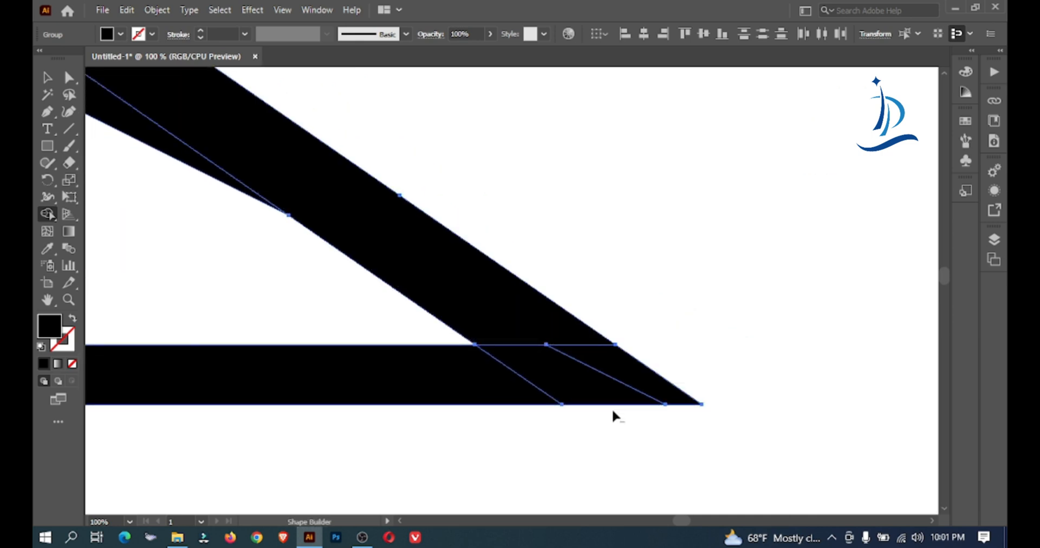
{"action": "left_click", "coordinate": [669, 432], "text": "alt"}
{"action": "mouse_move", "coordinate": [539, 332]}
{"action": "left_mouse_down"}
{"action": "mouse_move", "coordinate": [599, 371]}
{"action": "mouse_move", "coordinate": [471, 317]}
{"action": "left_mouse_up"}
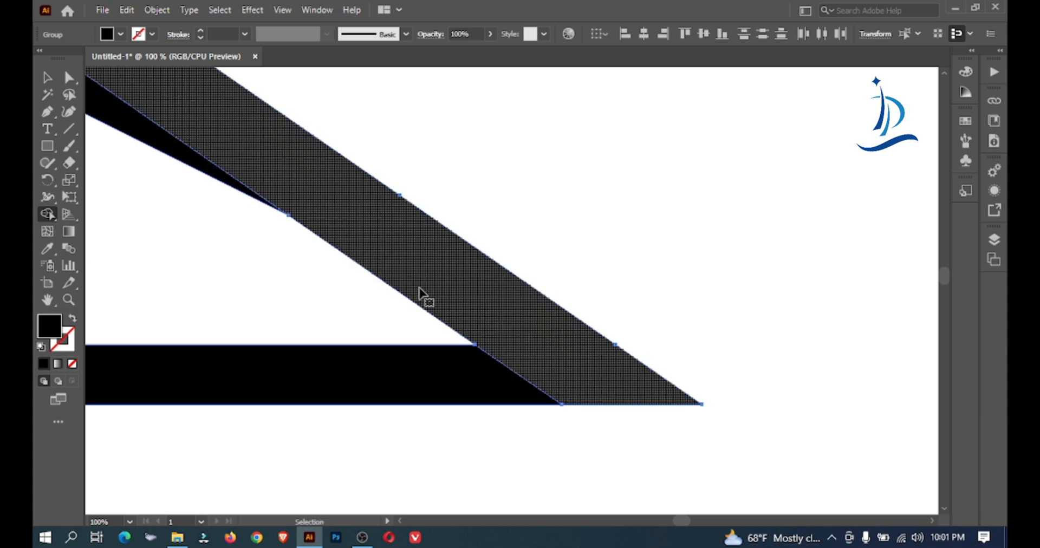
Examine the inner edge of the right slope and the whole roof, and deselect the artwork
{"action": "left_click", "coordinate": [336, 252], "text": "ctrl"}
{"action": "left_click", "coordinate": [337, 253], "text": "ctrl"}
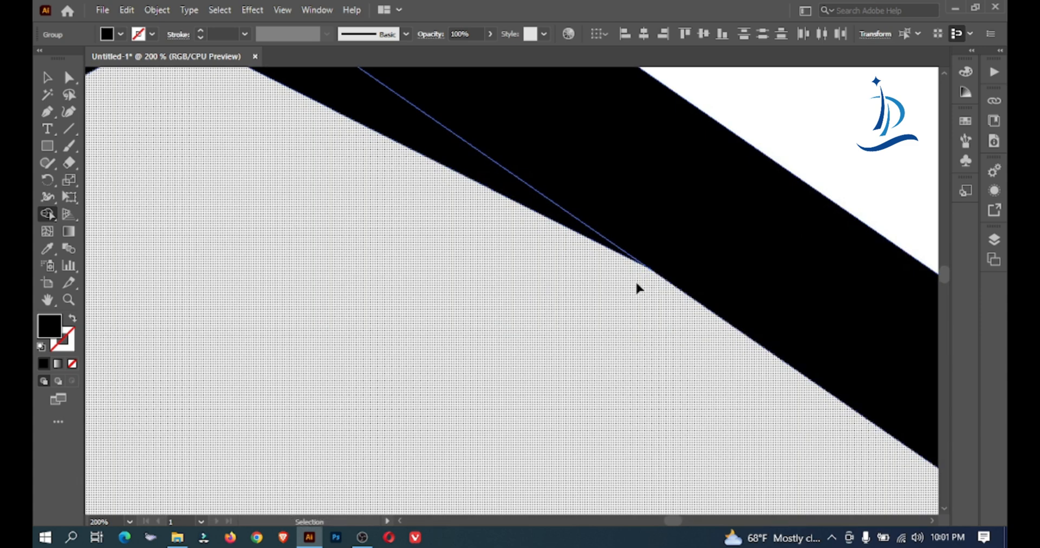
{"action": "left_click", "coordinate": [515, 253], "text": "ctrl+alt"}
{"action": "left_click", "coordinate": [515, 253], "text": "ctrl+alt"}
{"action": "left_click_drag", "start_coordinate": [413, 282], "coordinate": [604, 258]}
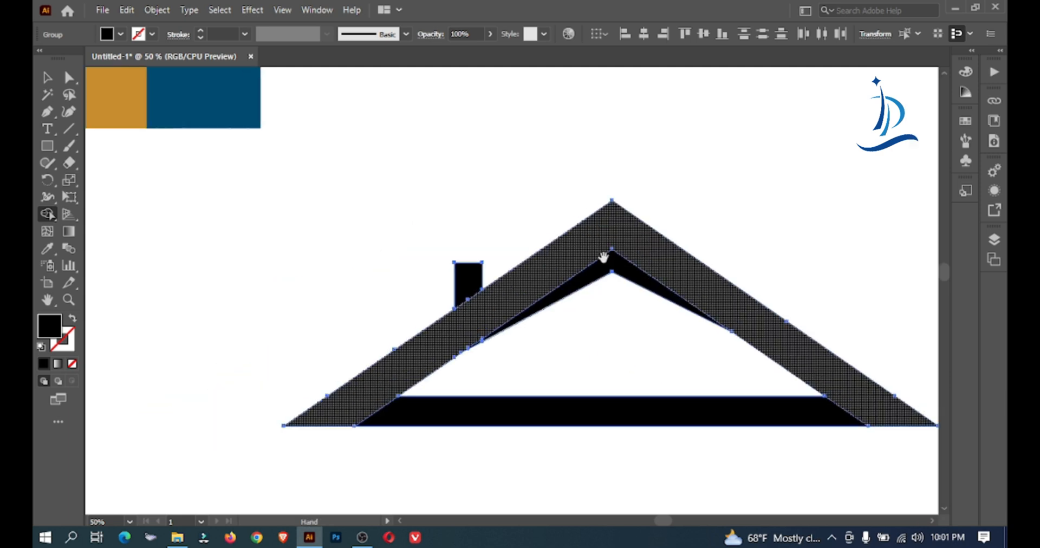
{"action": "left_click", "coordinate": [48, 78]}
{"action": "left_click", "coordinate": [334, 143]}
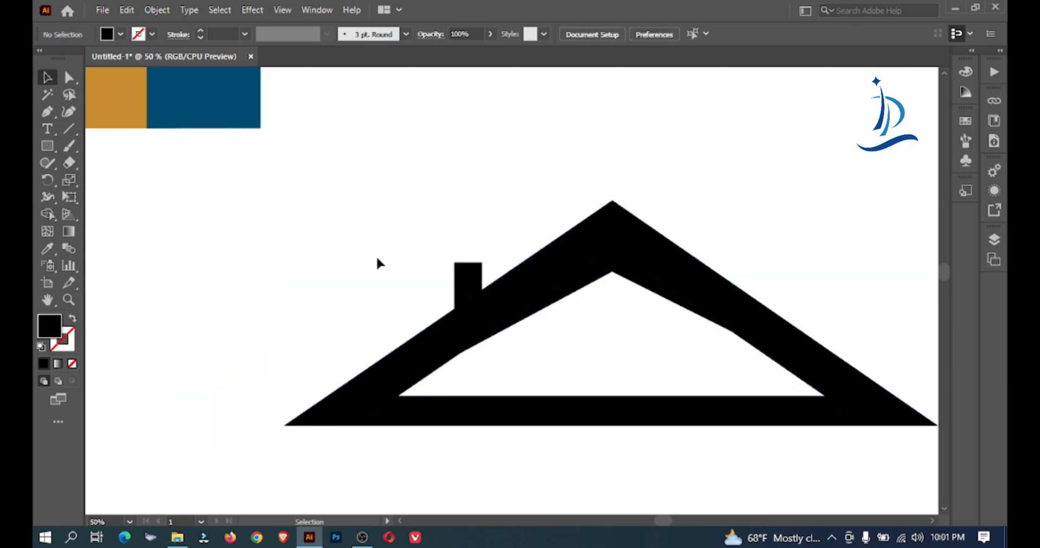
Select the roof with its chimney, merge the chimney and horizontal bar into the roof band with the Shape Builder, and deselect
{"action": "left_click_drag", "start_coordinate": [538, 168], "coordinate": [659, 505]}
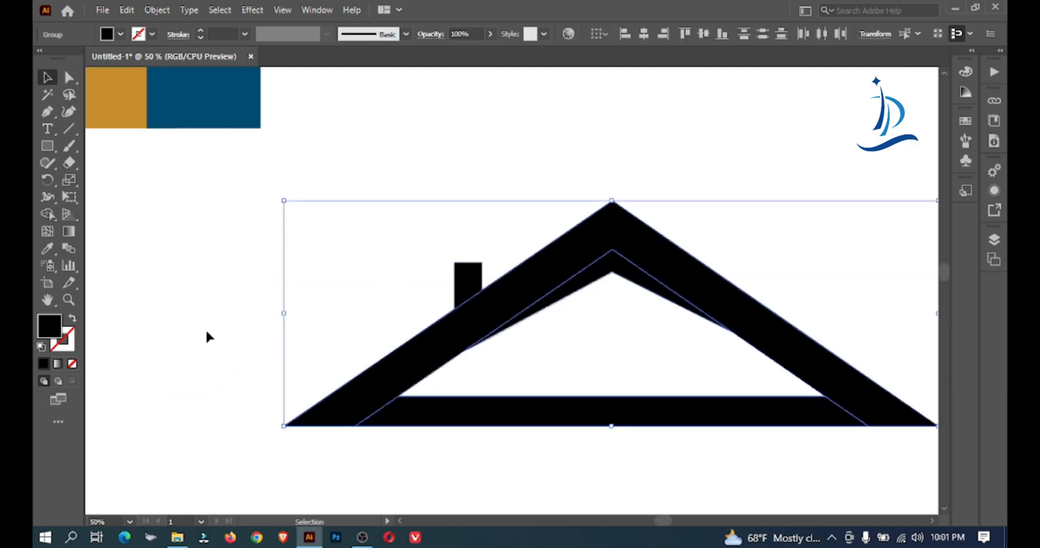
{"action": "left_click", "coordinate": [48, 214]}
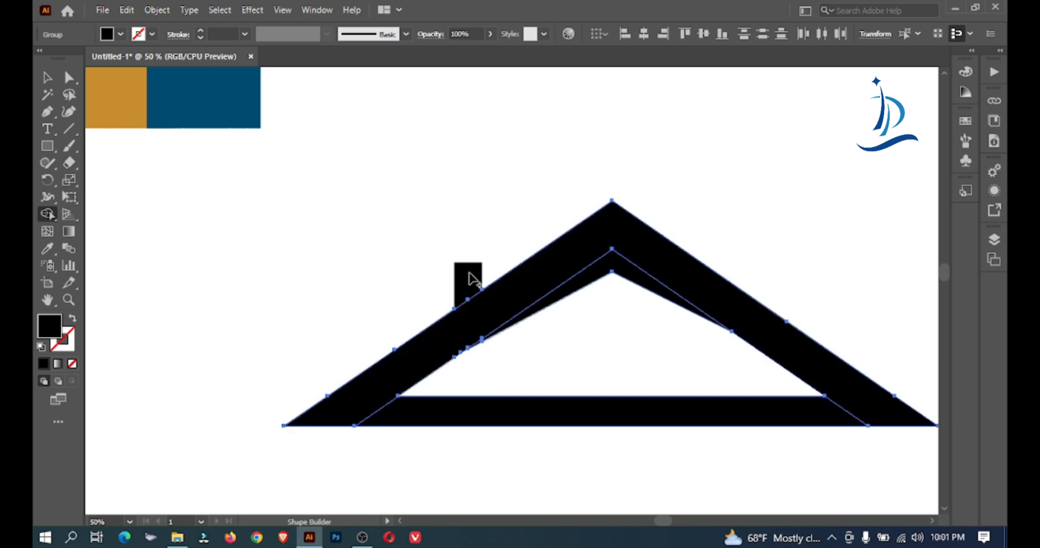
{"action": "left_click", "coordinate": [46, 75]}
{"action": "left_click_drag", "start_coordinate": [352, 165], "coordinate": [582, 428]}
{"action": "left_click", "coordinate": [47, 214]}
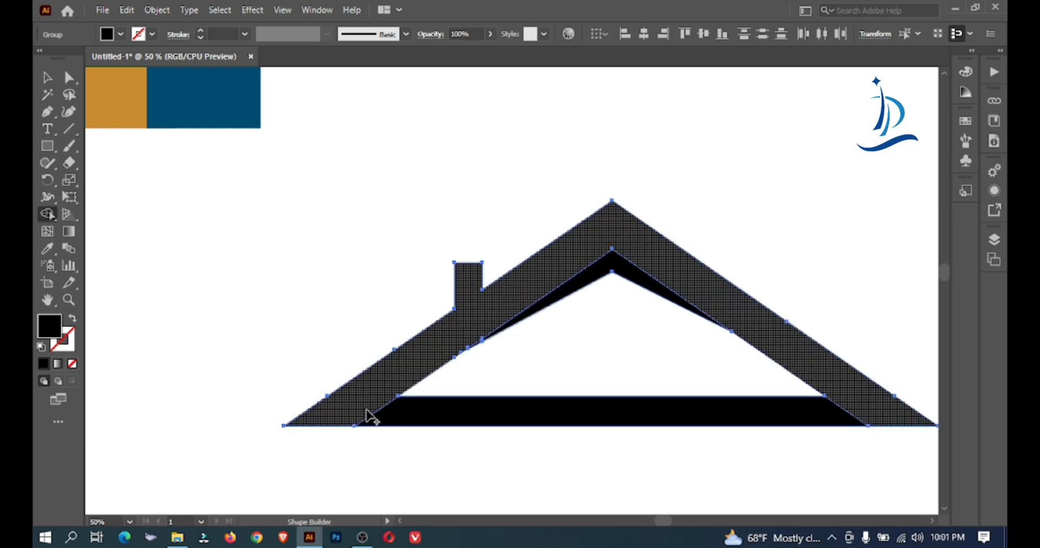
{"action": "left_click_drag", "start_coordinate": [368, 415], "coordinate": [393, 416]}
{"action": "key", "text": "v"}
{"action": "left_click", "coordinate": [354, 184]}
{"action": "left_click_drag", "start_coordinate": [336, 308], "coordinate": [587, 509]}
{"action": "left_click", "coordinate": [229, 303]}
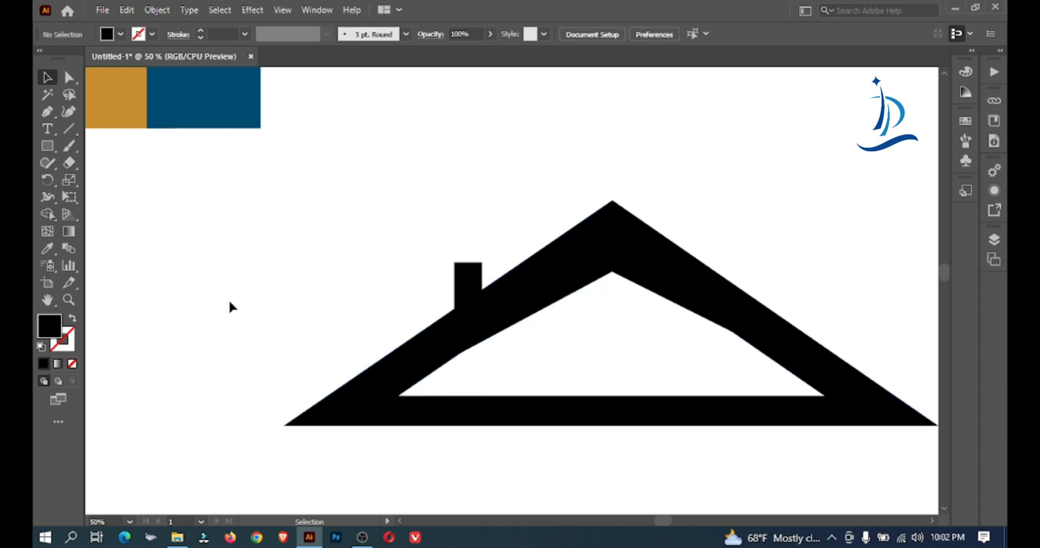
Draw a vertical line through the roof's left slope and the horizontal bar, just left of the chimney
{"action": "left_click", "coordinate": [69, 128]}
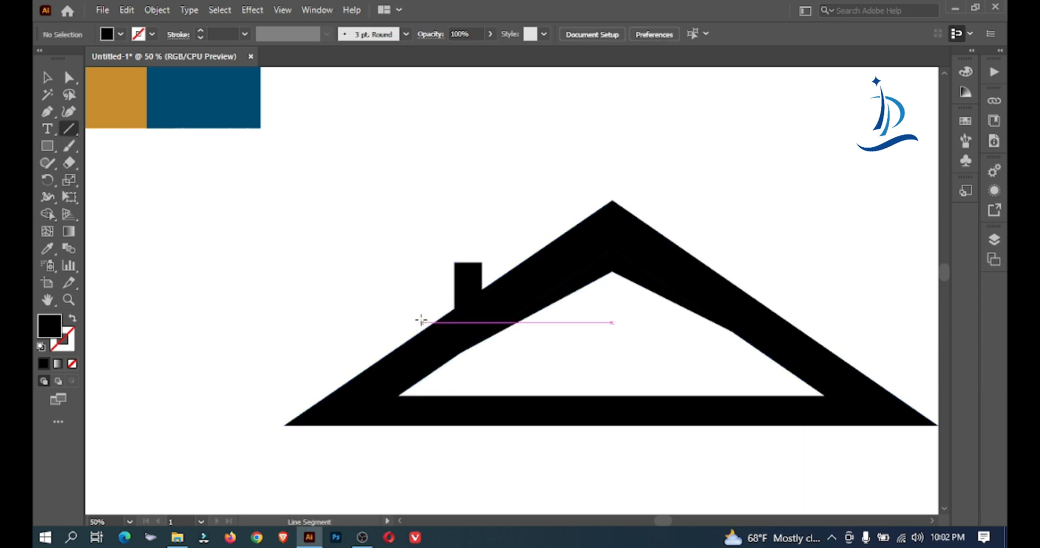
{"action": "left_click_drag", "start_coordinate": [423, 302], "coordinate": [424, 459]}
{"action": "left_click", "coordinate": [47, 78]}
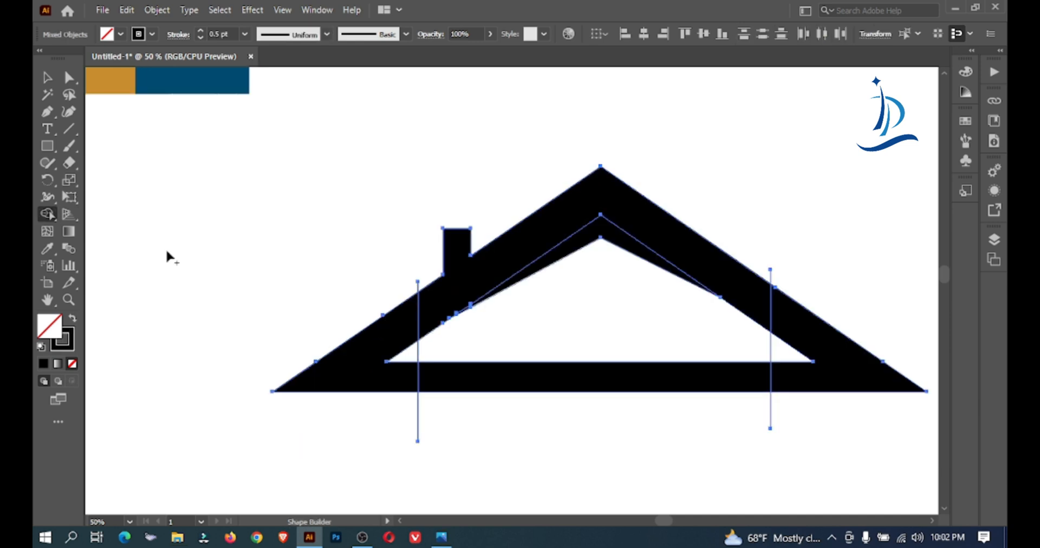
Remove the middle section of the horizontal bar between the two vertical lines with the Shape Builder, and delete both lines
{"action": "left_click", "coordinate": [557, 373], "text": "alt"}
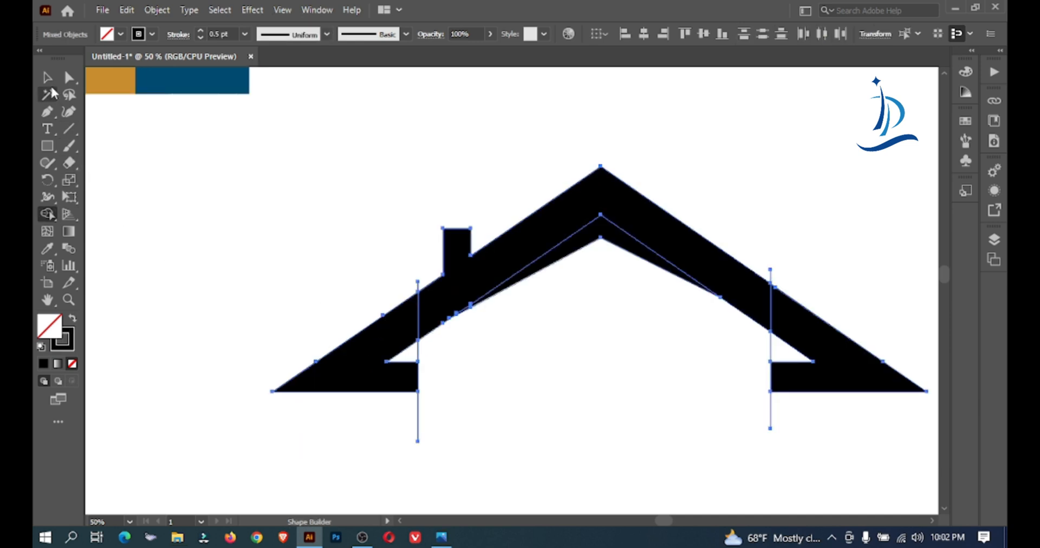
{"action": "left_click", "coordinate": [47, 77]}
{"action": "left_click", "coordinate": [255, 188]}
{"action": "left_click", "coordinate": [418, 416]}
{"action": "key", "text": "Delete"}
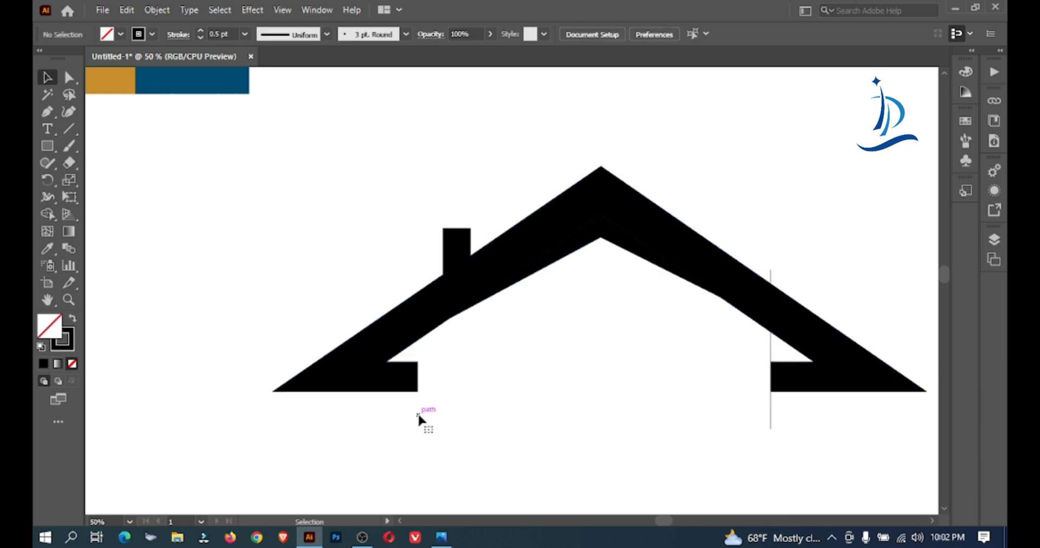
{"action": "left_click", "coordinate": [770, 405]}
{"action": "key", "text": "Delete"}
Create a black 5-point star with radii of 25 px and 50 px below the roof, and enlarge it proportionally from its center
{"action": "key", "text": "ctrl+minus"}
{"action": "key", "text": "shift+x"}
{"action": "mouse_move", "coordinate": [49, 148]}
{"action": "left_mouse_down"}
{"action": "mouse_move", "coordinate": [74, 150]}
{"action": "mouse_move", "coordinate": [100, 213]}
{"action": "left_mouse_up"}
{"action": "left_click", "coordinate": [345, 407]}
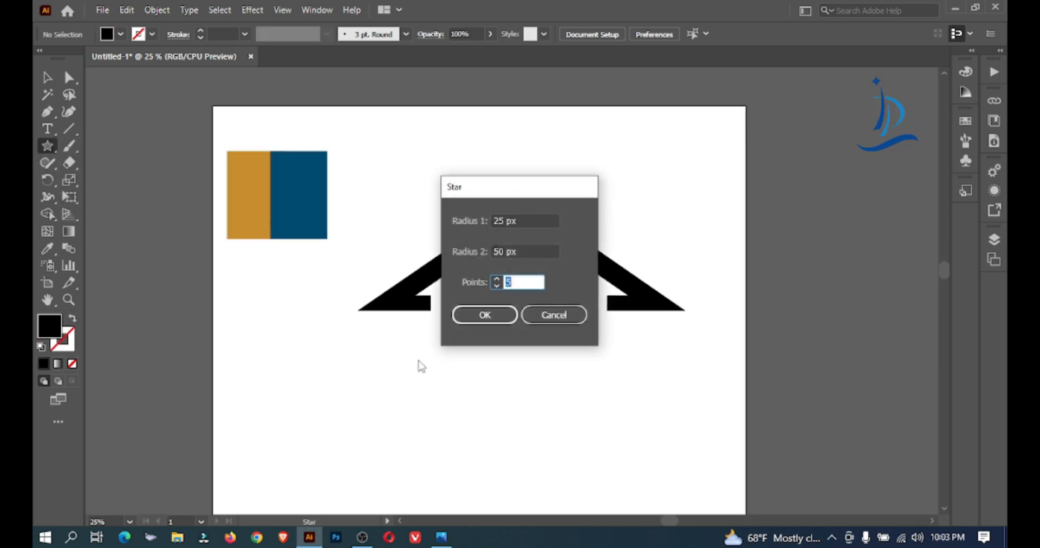
{"action": "left_click", "coordinate": [498, 315]}
{"action": "left_click", "coordinate": [52, 82]}
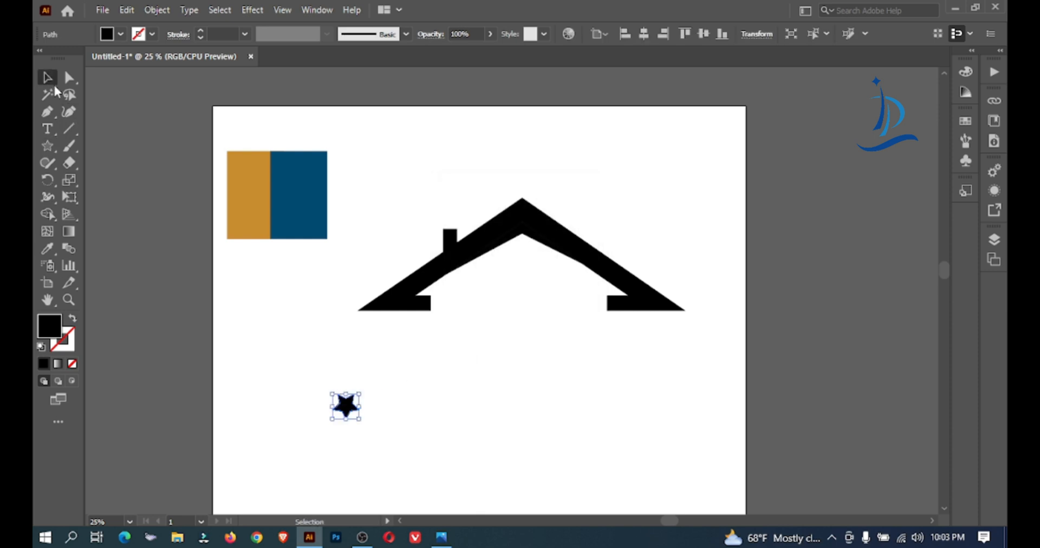
{"action": "left_click_drag", "start_coordinate": [360, 394], "coordinate": [437, 319]}
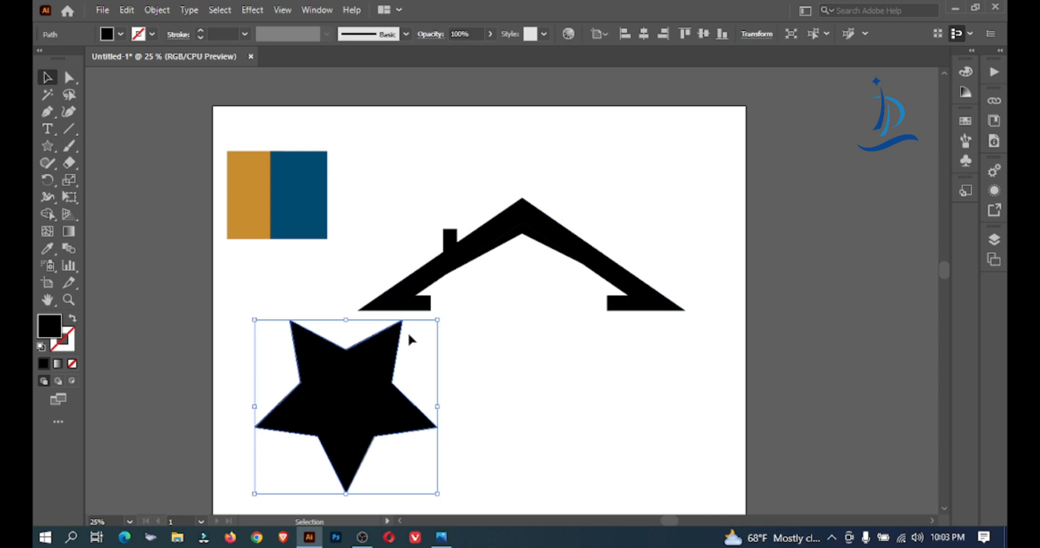
Remove the star's fill and give it a 40 pt black stroke
{"action": "left_click", "coordinate": [120, 34]}
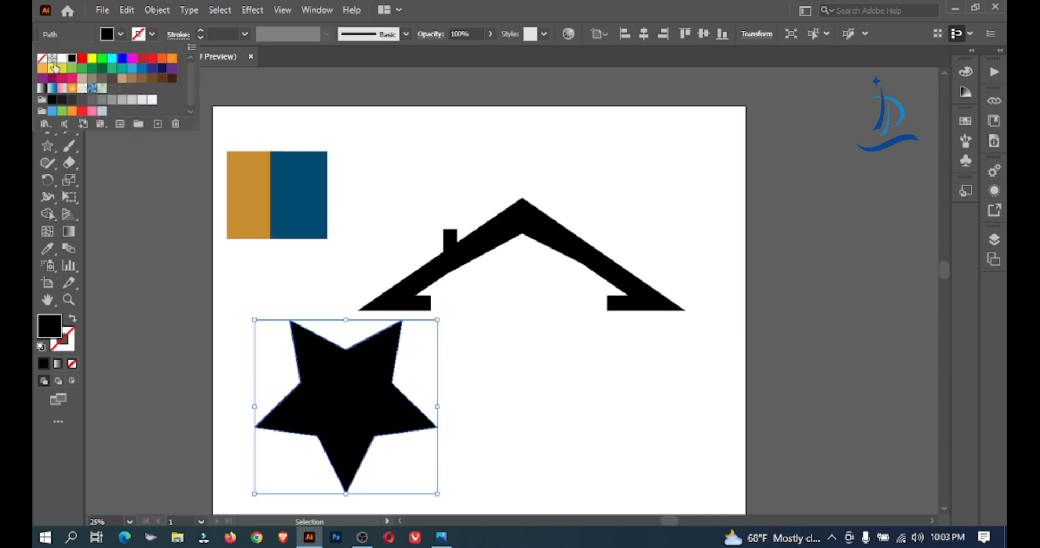
{"action": "left_click", "coordinate": [41, 59]}
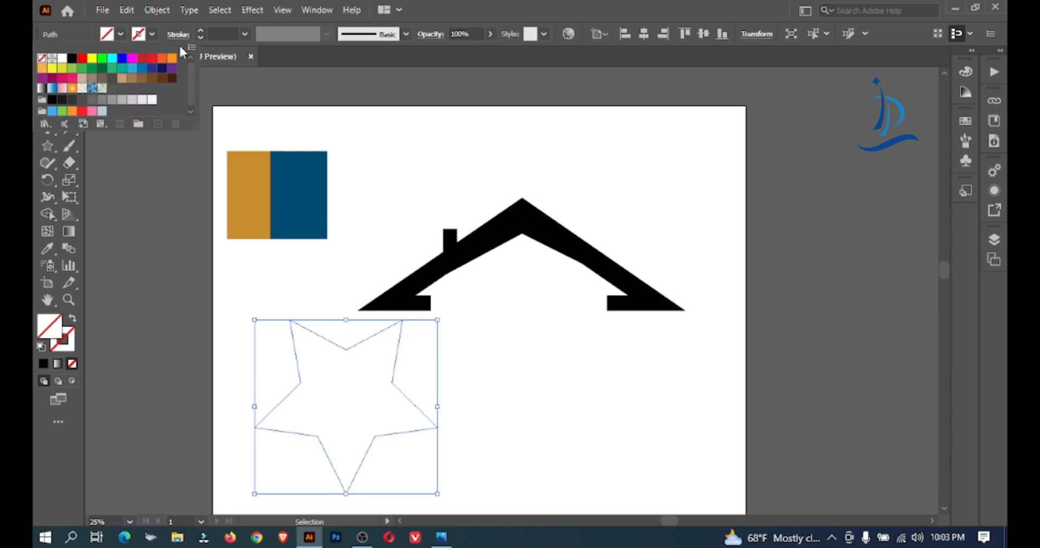
{"action": "left_click", "coordinate": [221, 34]}
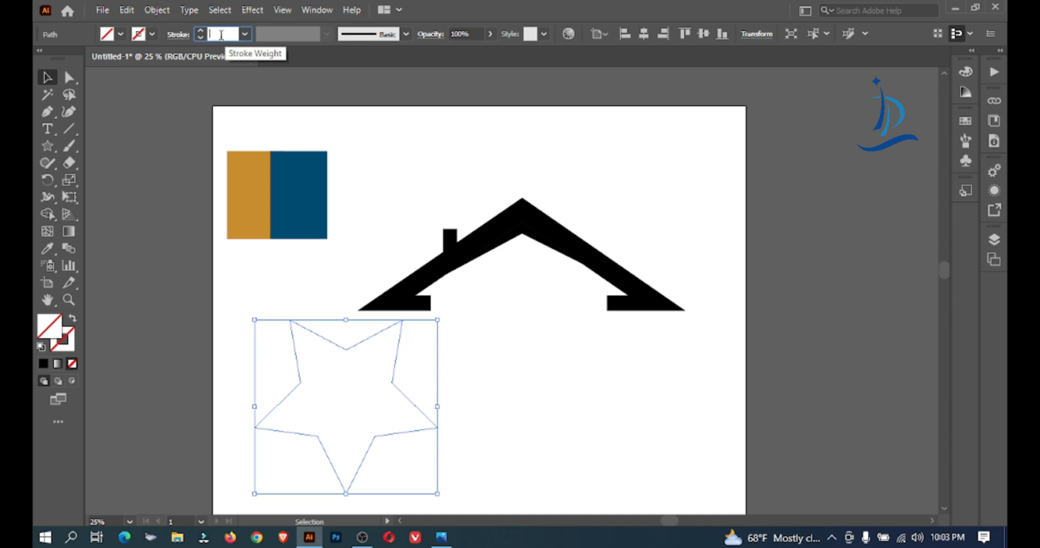
{"action": "type", "text": "40"}
{"action": "key", "text": "Return"}
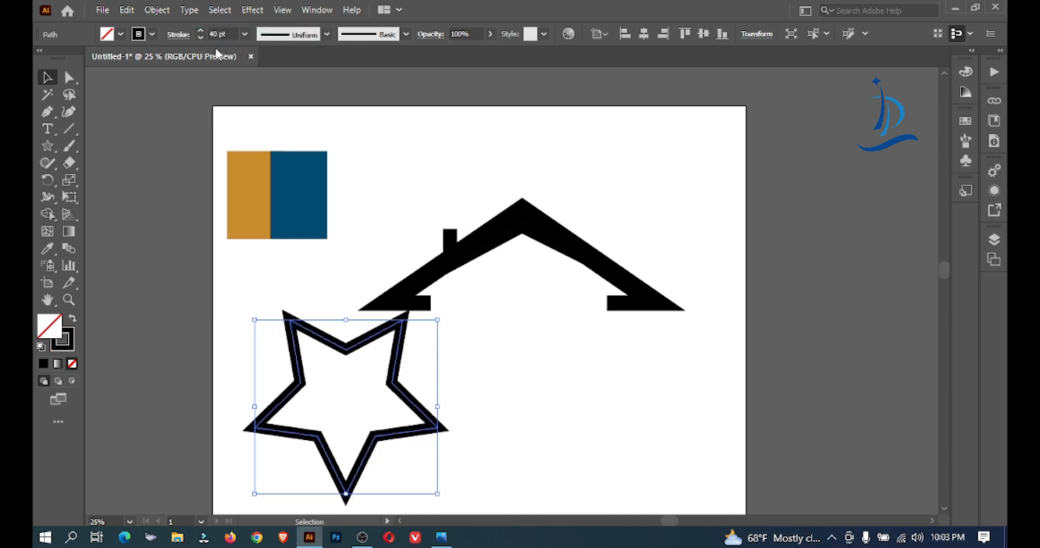
Align the star's stroke to the inside and increase its weight to 91 pt
{"action": "left_click", "coordinate": [231, 34]}
{"action": "key", "text": "Up"}
{"action": "left_click", "coordinate": [178, 34]}
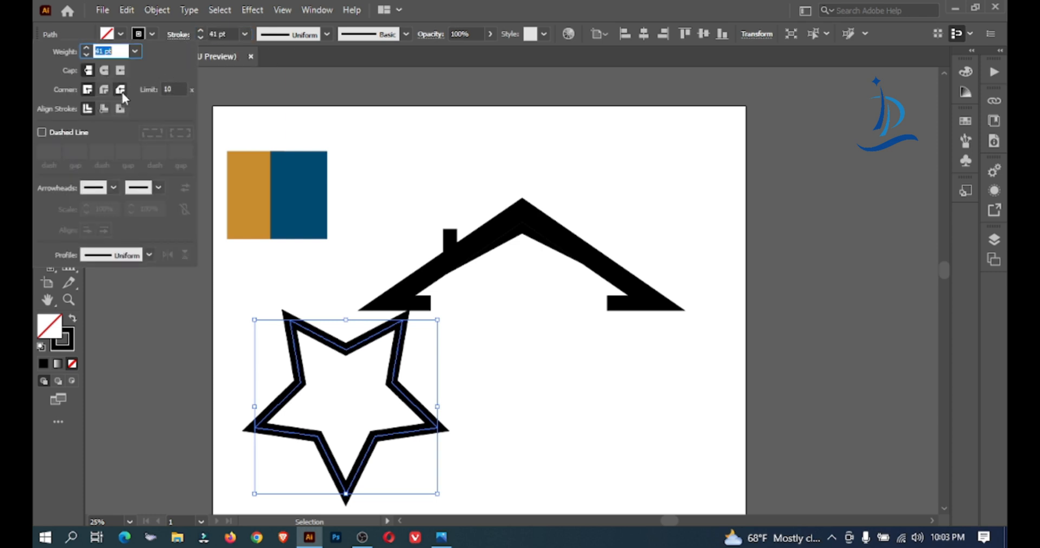
{"action": "left_click", "coordinate": [108, 107]}
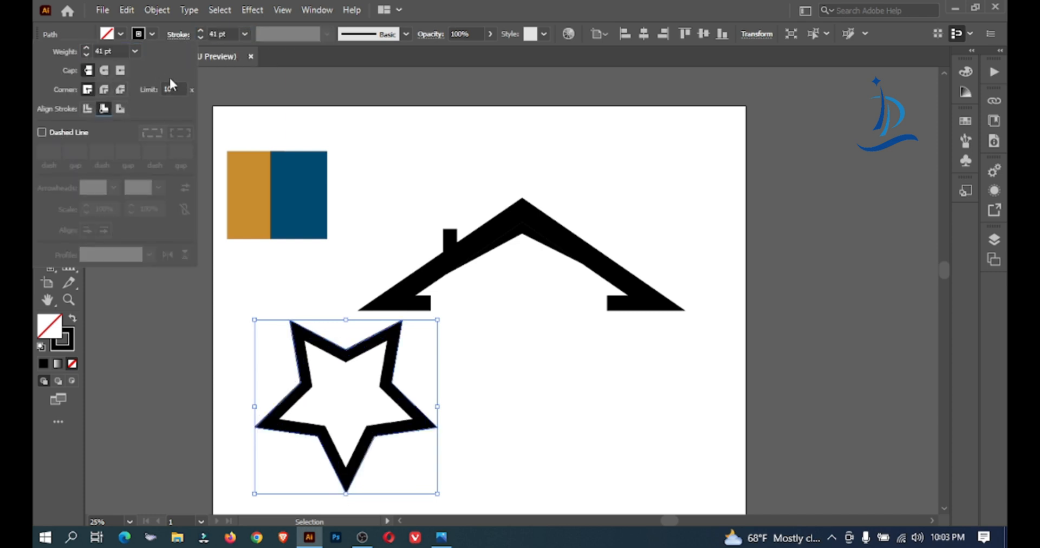
{"action": "left_click", "coordinate": [224, 33]}
{"action": "key", "text": "Up"}
{"action": "key", "text": "Up"}
{"action": "key", "text": "Up"}
{"action": "key", "text": "Up"}
{"action": "key", "text": "Up"}
{"action": "key", "text": "Up"}
{"action": "key", "text": "Up"}
{"action": "key", "text": "Up"}
{"action": "key", "text": "Up"}
{"action": "key", "text": "Up"}
{"action": "key", "text": "Up"}
{"action": "key", "text": "Up"}
{"action": "key", "text": "Up"}
{"action": "key", "text": "Up"}
{"action": "key", "text": "Up"}
{"action": "key", "text": "Up"}
{"action": "key", "text": "Up"}
{"action": "key", "text": "Up"}
{"action": "key", "text": "Up"}
{"action": "key", "text": "Up"}
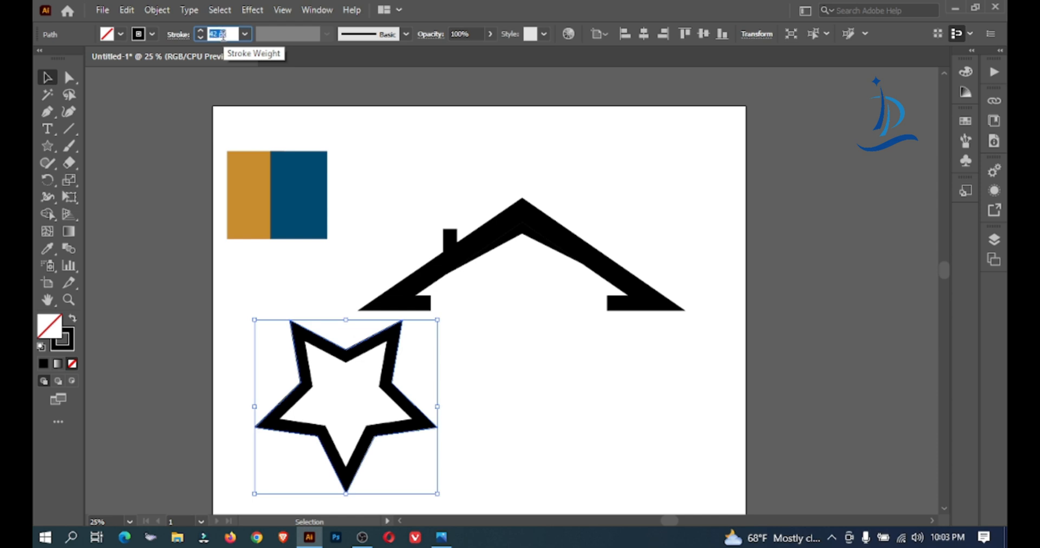
{"action": "key", "text": "Up"}
{"action": "key", "text": "Up"}
{"action": "key", "text": "Up"}
{"action": "key", "text": "Up"}
{"action": "key", "text": "Up"}
{"action": "key", "text": "Up"}
{"action": "key", "text": "Up"}
{"action": "key", "text": "Up"}
{"action": "key", "text": "Up"}
{"action": "key", "text": "Up"}
{"action": "key", "text": "Up"}
{"action": "key", "text": "Up"}
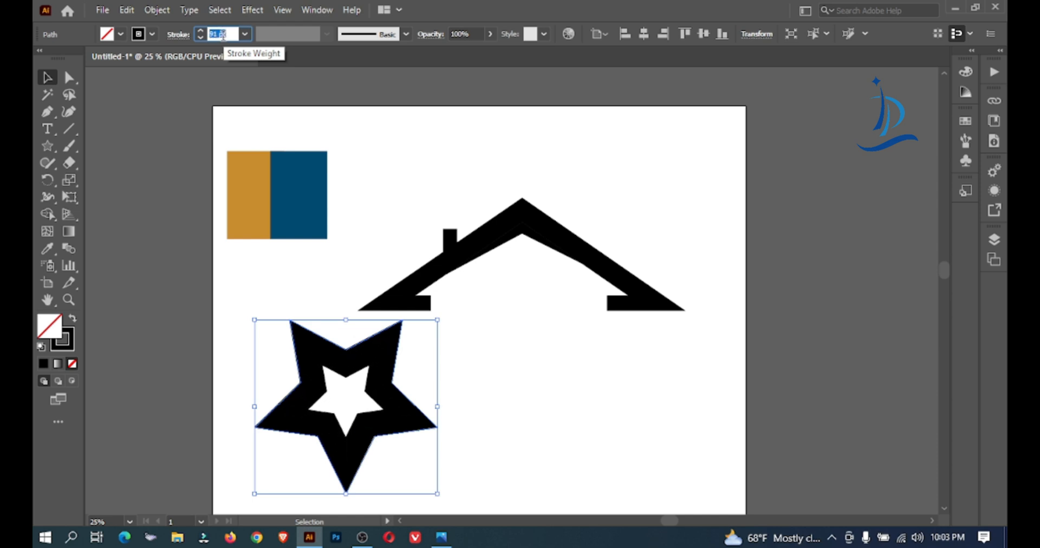
Rotate the star so one point faces up and place it over the roof's left end, with the color swatches moved clear
{"action": "left_click_drag", "start_coordinate": [440, 318], "coordinate": [453, 393]}
{"action": "left_click", "coordinate": [404, 190]}
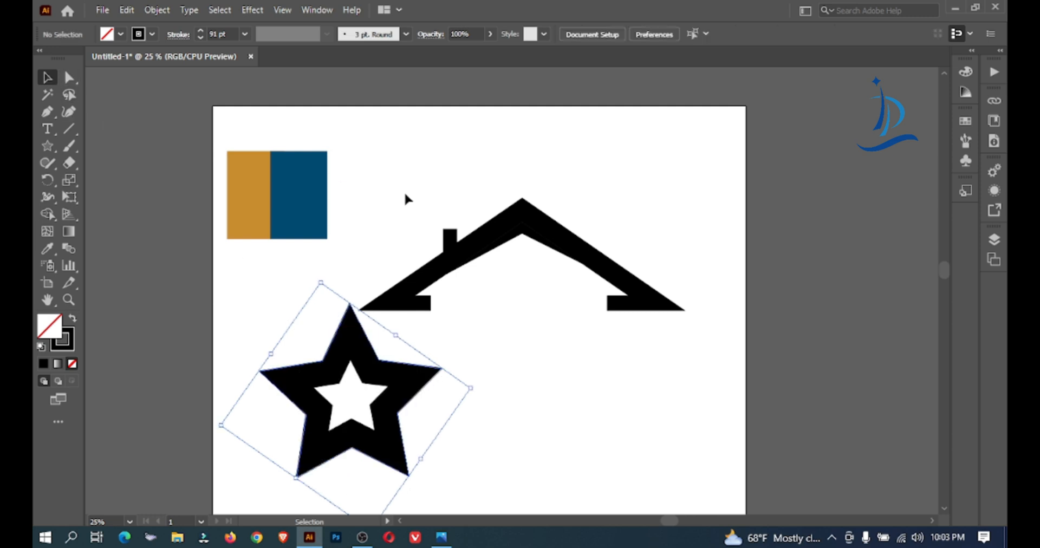
{"action": "left_click_drag", "start_coordinate": [211, 193], "coordinate": [337, 135]}
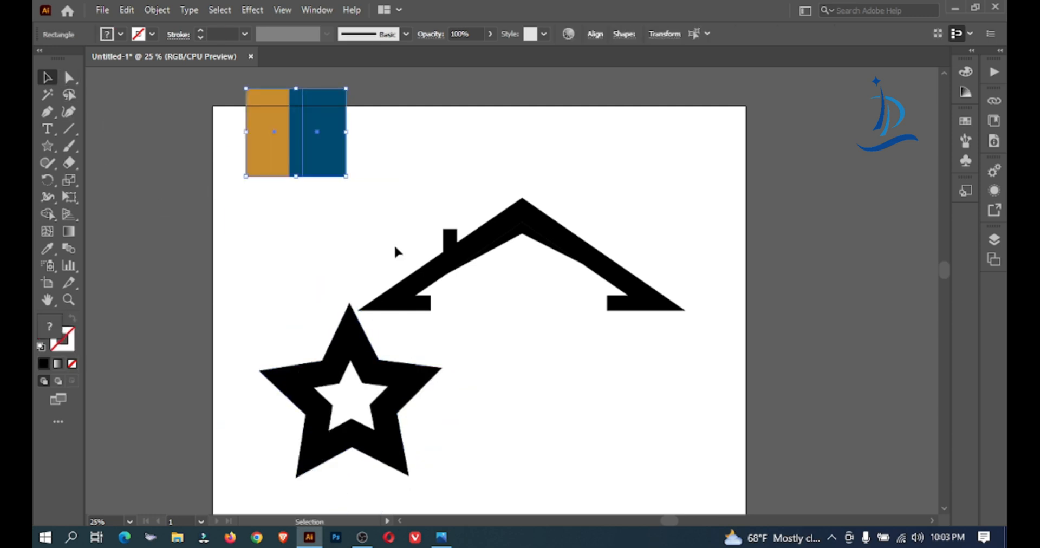
{"action": "left_click_drag", "start_coordinate": [357, 363], "coordinate": [345, 293]}
{"action": "left_click", "coordinate": [512, 371]}
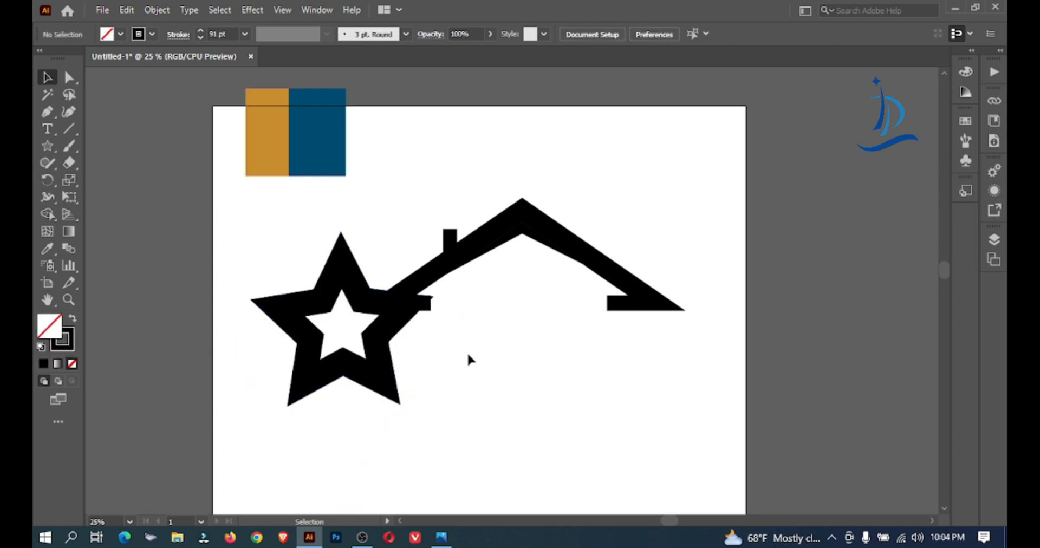
{"action": "left_click_drag", "start_coordinate": [354, 275], "coordinate": [367, 291]}
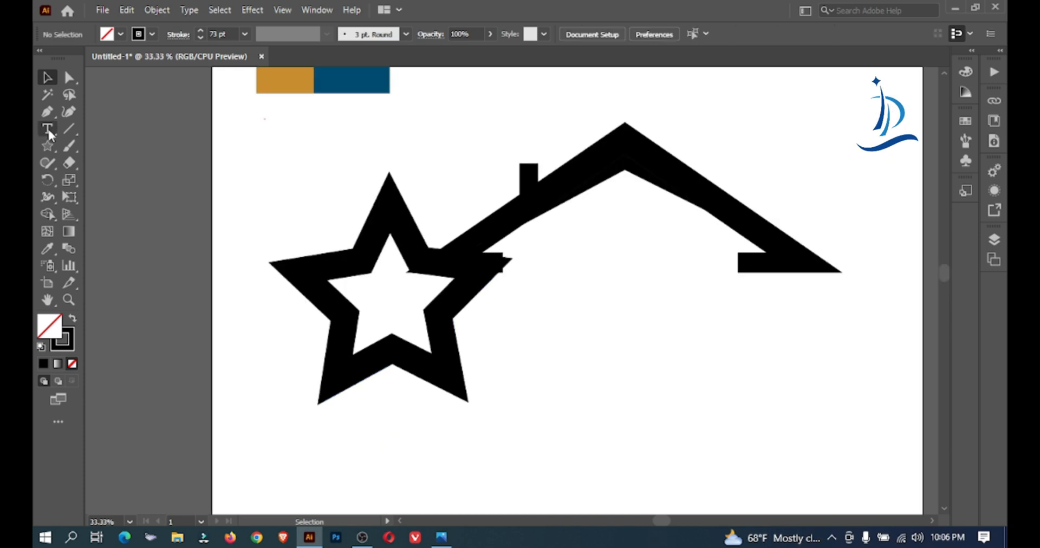
Add the text "5" beside the star's lower right leg and scale it up
{"action": "left_click", "coordinate": [48, 128]}
{"action": "left_click", "coordinate": [500, 350]}
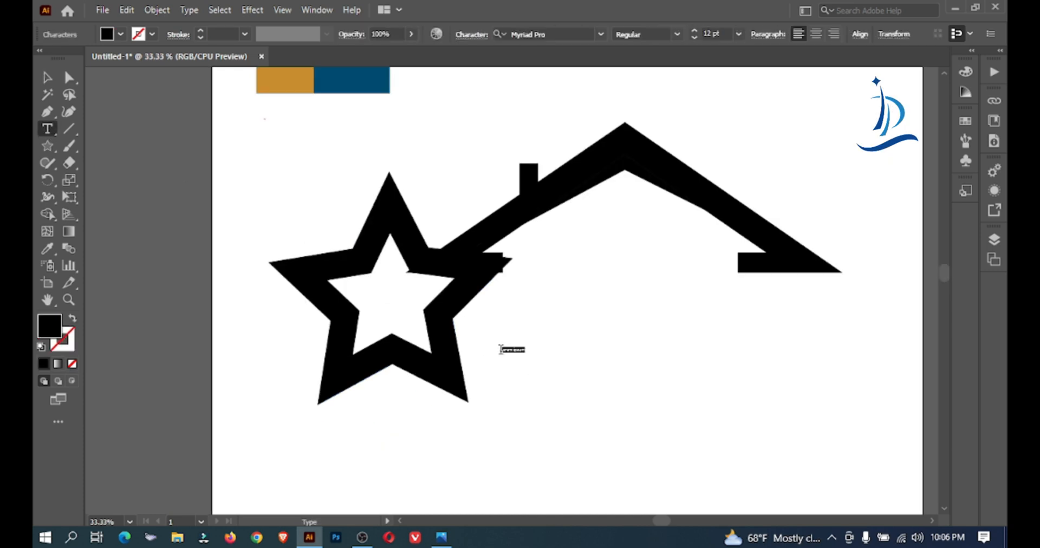
{"action": "left_click", "coordinate": [723, 34]}
{"action": "left_click_drag", "start_coordinate": [723, 35], "coordinate": [692, 38]}
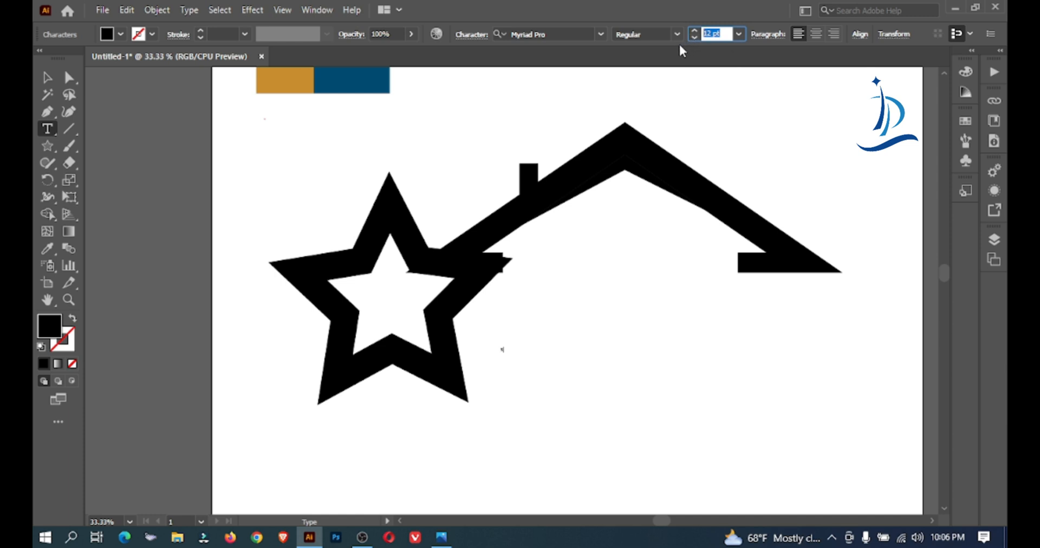
{"action": "type", "text": "410"}
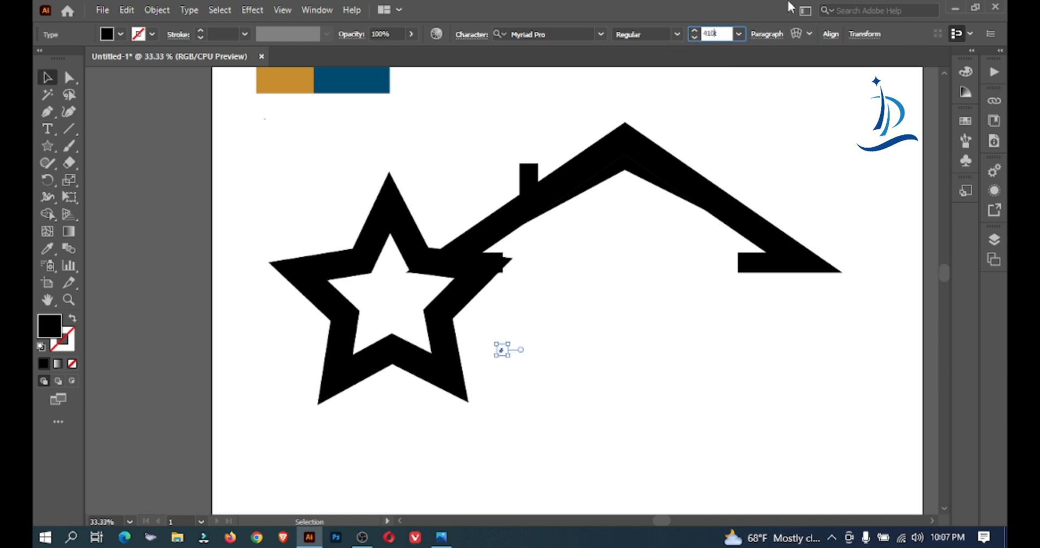
{"action": "key", "text": "Escape"}
{"action": "left_click_drag", "start_coordinate": [509, 356], "coordinate": [564, 402]}
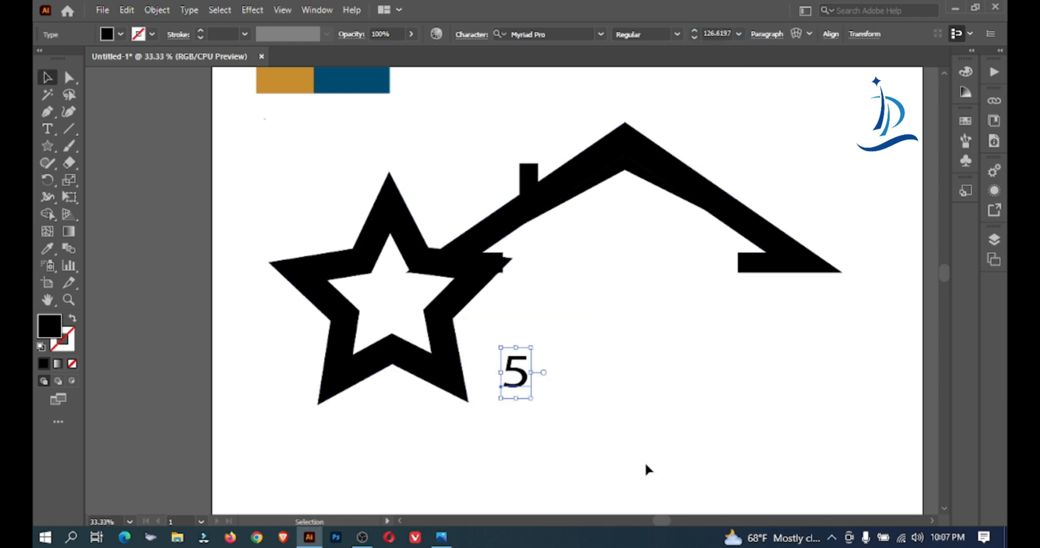
Set the font size of the 5 to 400 pt
{"action": "left_click", "coordinate": [737, 33]}
{"action": "left_click", "coordinate": [726, 33]}
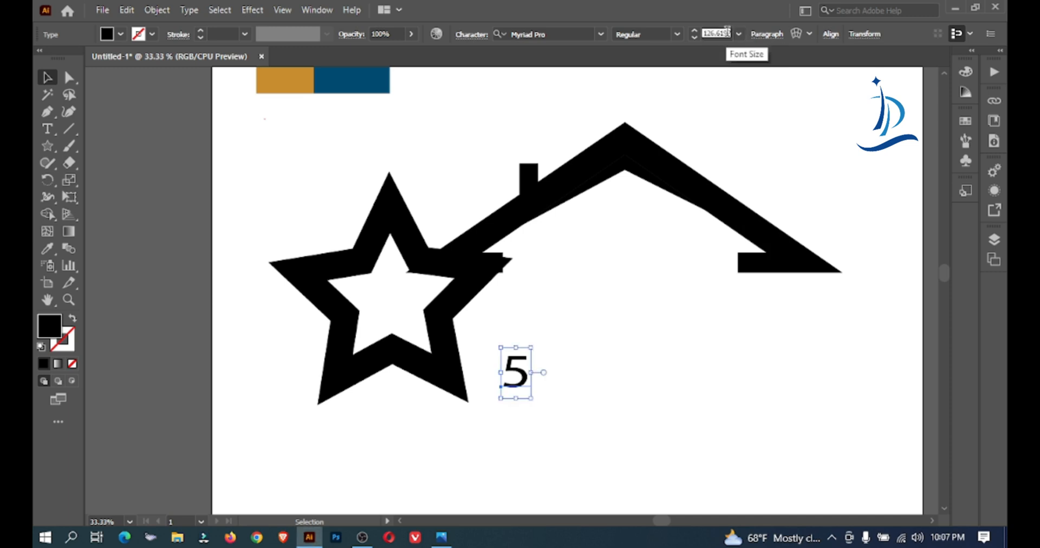
{"action": "double_click", "coordinate": [727, 33]}
{"action": "type", "text": "400"}
{"action": "key", "text": "Return"}
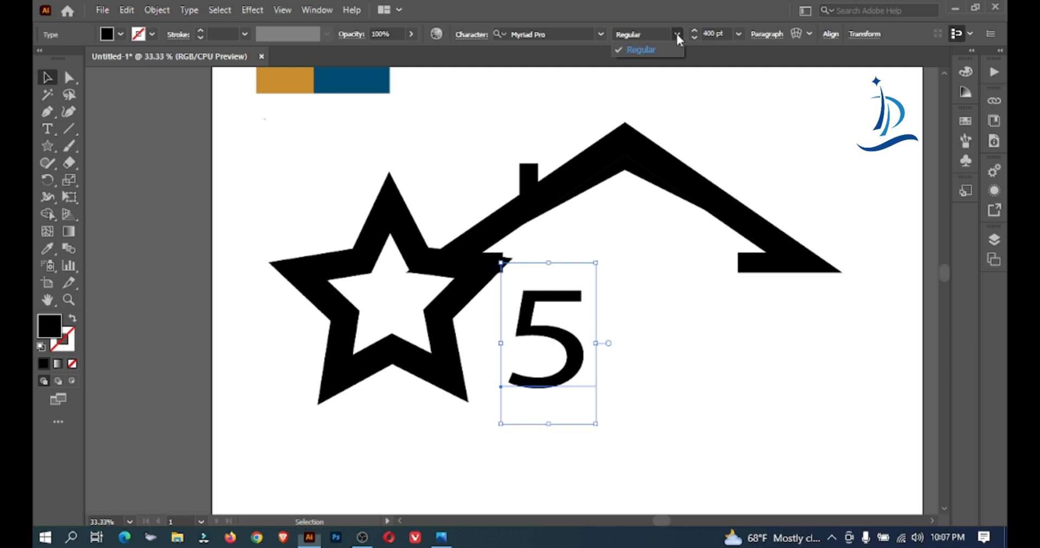
Try the NEO CYBERN font on the 5
{"action": "left_click", "coordinate": [599, 34]}
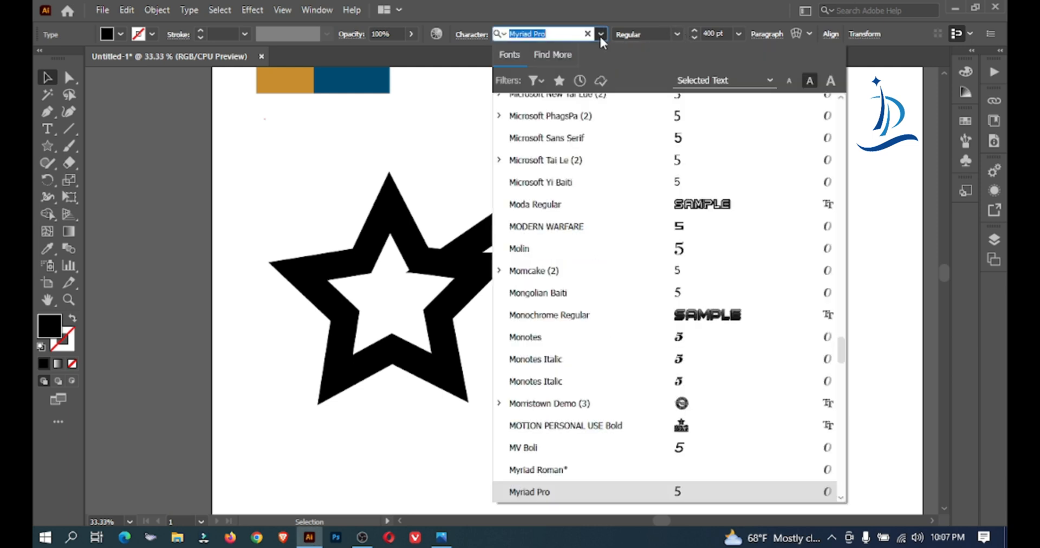
{"action": "left_click", "coordinate": [838, 299]}
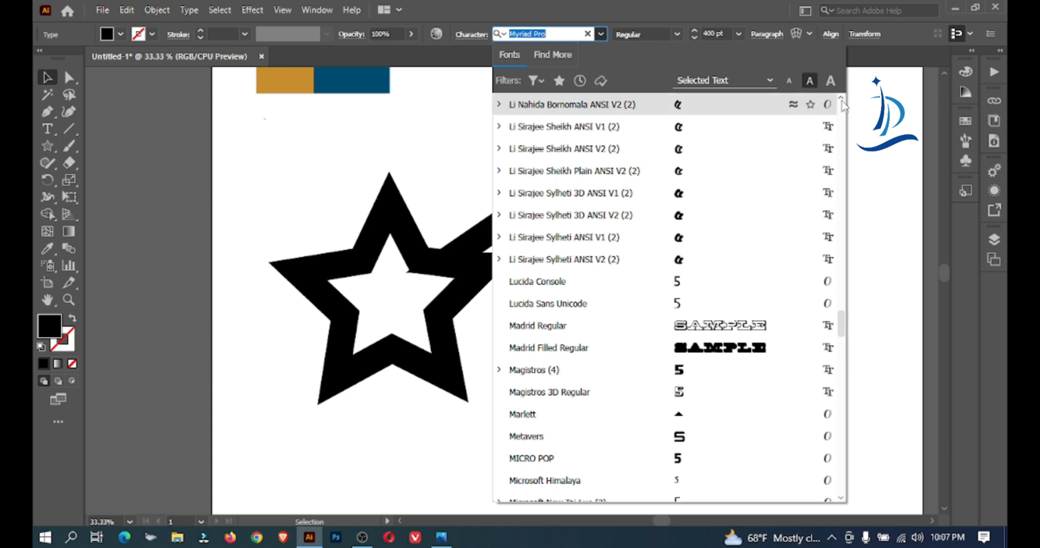
{"action": "scroll", "coordinate": [838, 101], "scroll_direction": "up", "scroll_amount": 10}
{"action": "scroll", "coordinate": [843, 111], "scroll_direction": "up", "scroll_amount": 10}
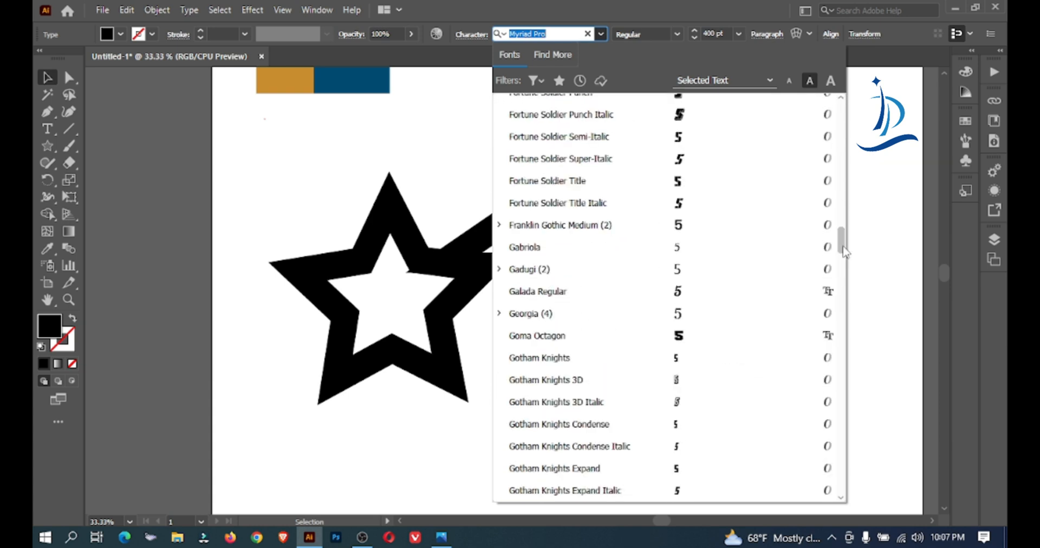
{"action": "left_click", "coordinate": [734, 103]}
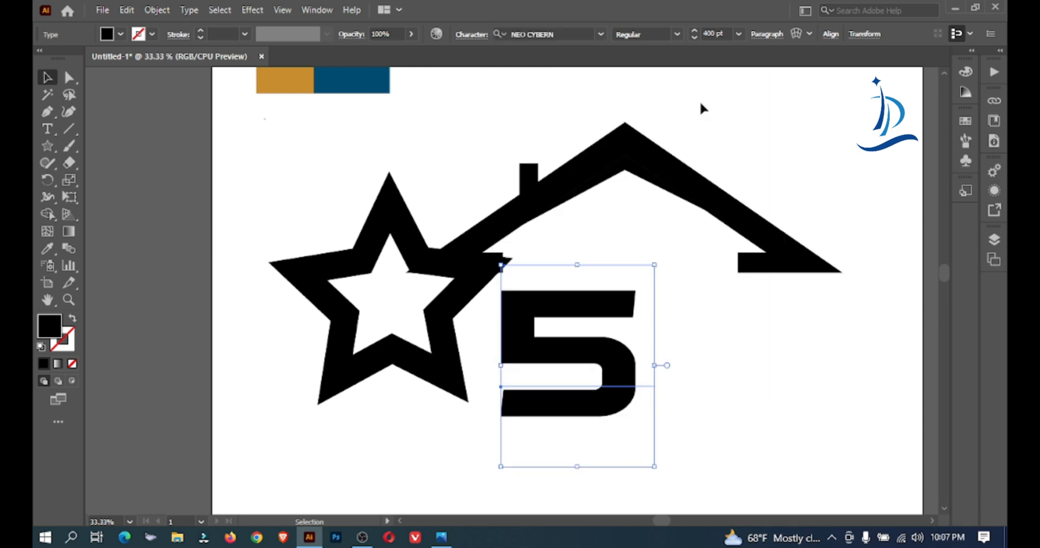
Set the font of the 5 to Brock Restar and move it over the star's lower left leg
{"action": "left_click", "coordinate": [601, 34]}
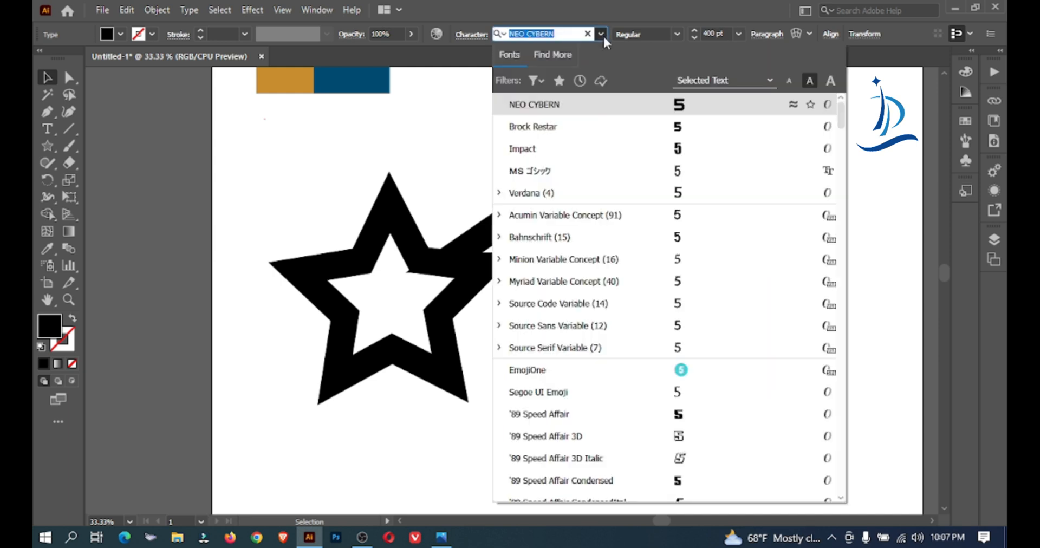
{"action": "left_click", "coordinate": [672, 124]}
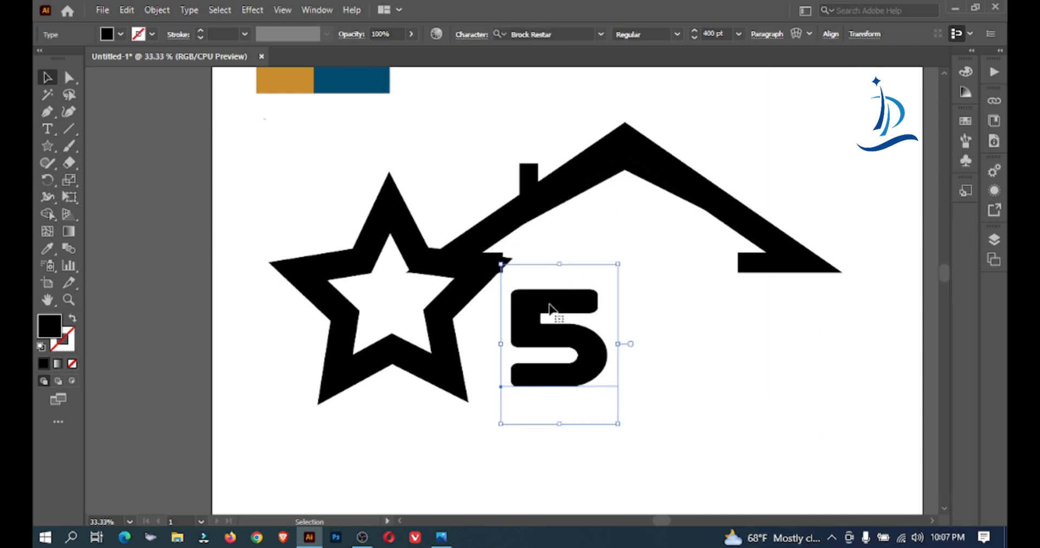
{"action": "left_click_drag", "start_coordinate": [550, 307], "coordinate": [351, 350]}
{"action": "left_click", "coordinate": [479, 382]}
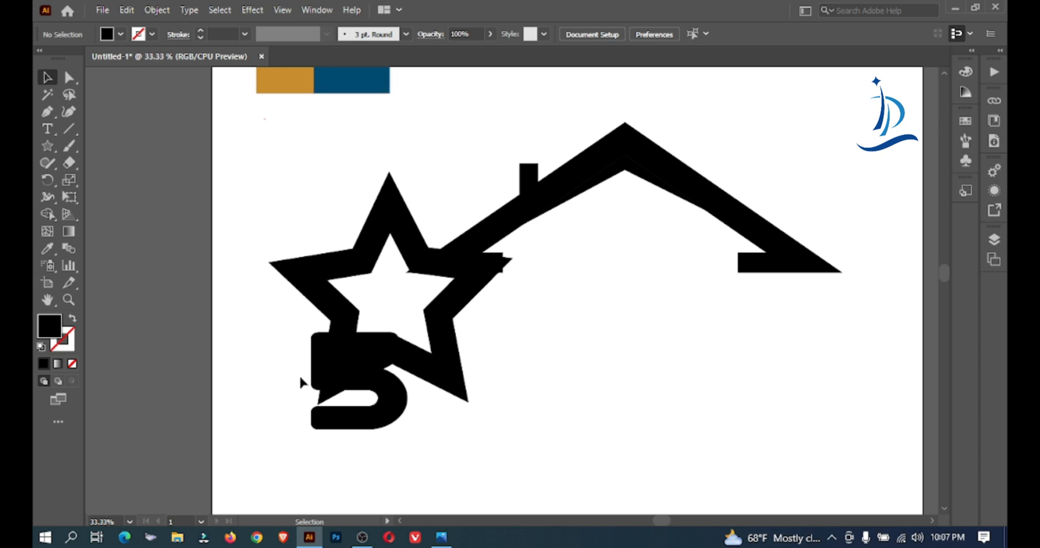
Color the 5 with the golden-brown of the sample rectangle and adjust its position over the star's lower left leg
{"action": "left_click", "coordinate": [353, 385]}
{"action": "left_click", "coordinate": [47, 248]}
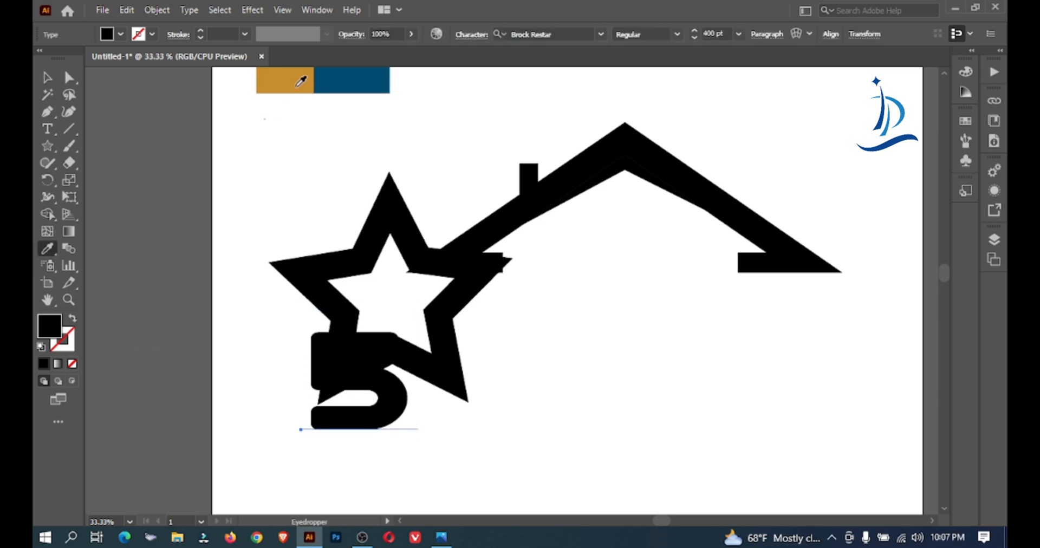
{"action": "left_click", "coordinate": [287, 80]}
{"action": "left_click", "coordinate": [47, 78]}
{"action": "left_click", "coordinate": [507, 306]}
{"action": "left_click", "coordinate": [525, 374], "text": "ctrl"}
{"action": "left_click_drag", "start_coordinate": [457, 272], "coordinate": [582, 349]}
{"action": "left_click_drag", "start_coordinate": [408, 314], "coordinate": [433, 329]}
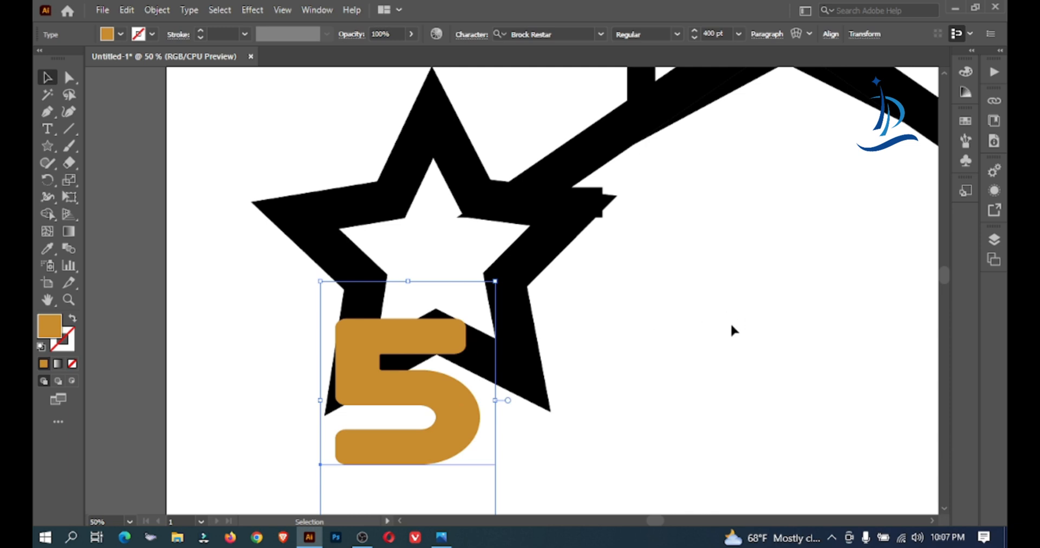
Increase the font size of the 5 to 459 pt and shift it outward over the star's lower left leg
{"action": "left_click", "coordinate": [723, 35]}
{"action": "key", "text": "Up"}
{"action": "key", "text": "Up"}
{"action": "key", "text": "Up"}
{"action": "key", "text": "Up"}
{"action": "key", "text": "Up"}
{"action": "key", "text": "Up"}
{"action": "key", "text": "Up"}
{"action": "key", "text": "Up"}
{"action": "key", "text": "Up"}
{"action": "key", "text": "Up"}
{"action": "key", "text": "Up"}
{"action": "key", "text": "Up"}
{"action": "key", "text": "Up"}
{"action": "key", "text": "Up"}
{"action": "key", "text": "Up"}
{"action": "key", "text": "Up"}
{"action": "key", "text": "Up"}
{"action": "key", "text": "Up"}
{"action": "key", "text": "Up"}
{"action": "key", "text": "Up"}
{"action": "key", "text": "Up"}
{"action": "key", "text": "Up"}
{"action": "key", "text": "Up"}
{"action": "key", "text": "Up"}
{"action": "key", "text": "Up"}
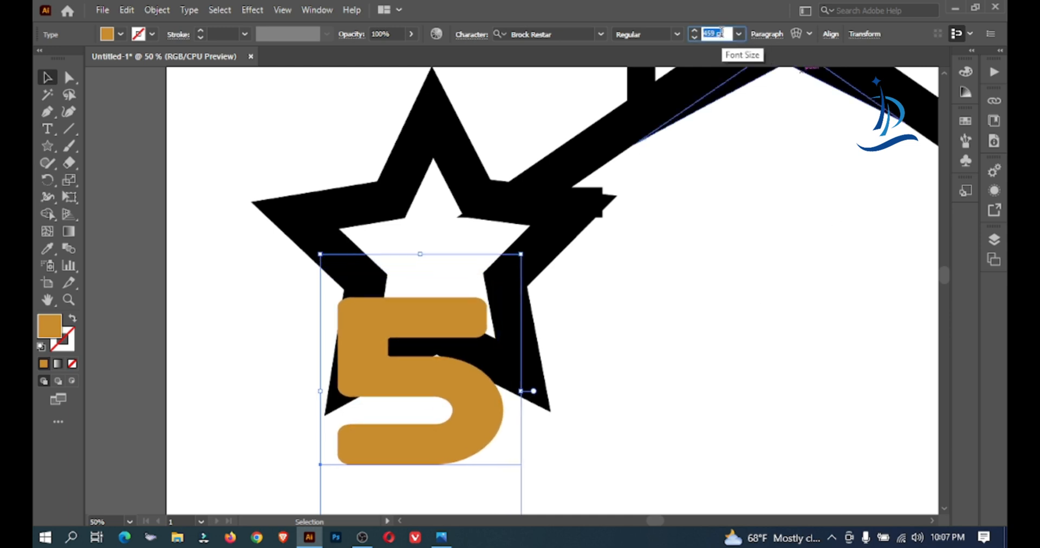
{"action": "left_click", "coordinate": [726, 122]}
{"action": "left_click_drag", "start_coordinate": [463, 308], "coordinate": [415, 324]}
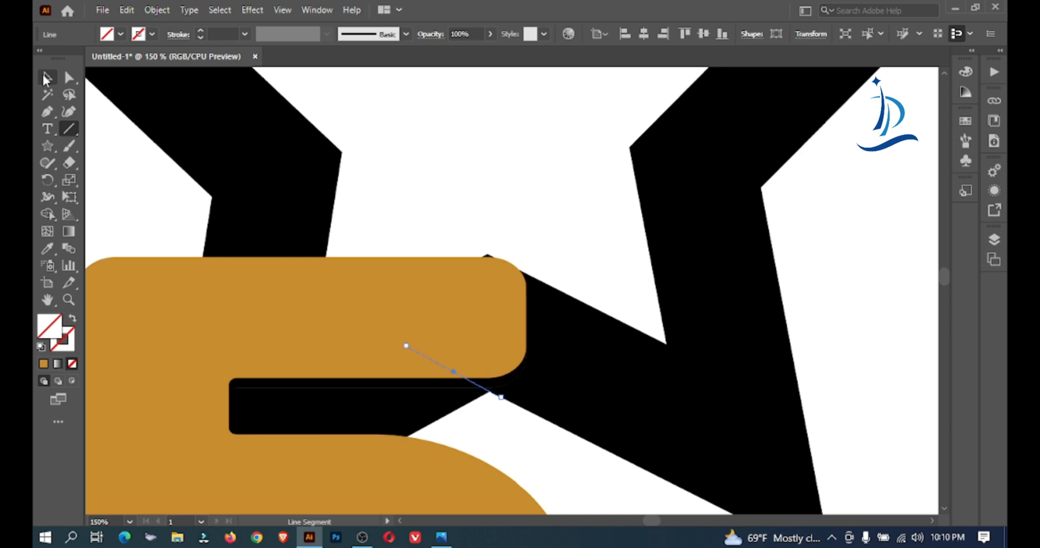
Select the 5 together with the star and remove the black star area inside the 5's upper notch with the Shape Builder
{"action": "key", "text": "v"}
{"action": "left_click_drag", "start_coordinate": [477, 153], "coordinate": [568, 511]}
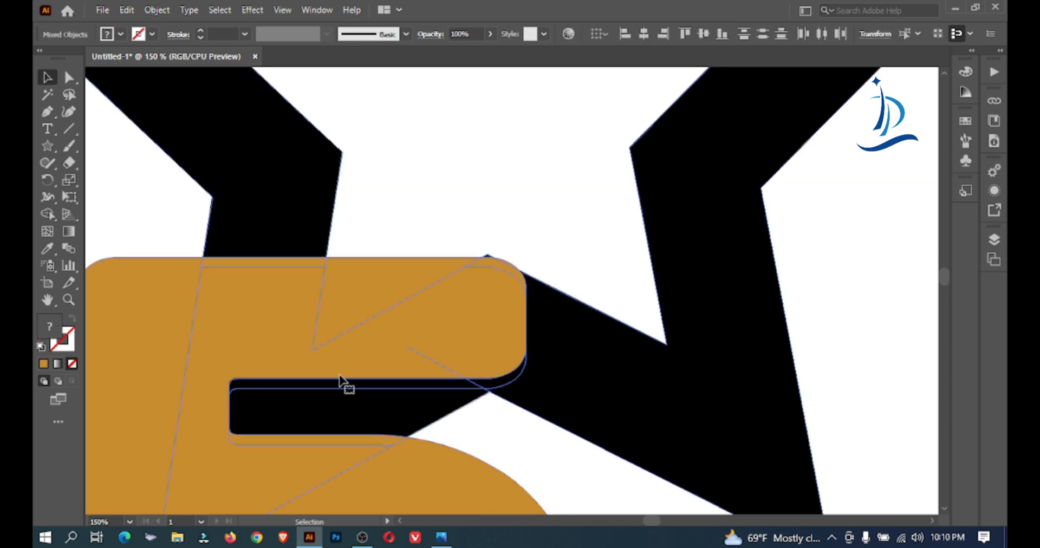
{"action": "left_click", "coordinate": [48, 214]}
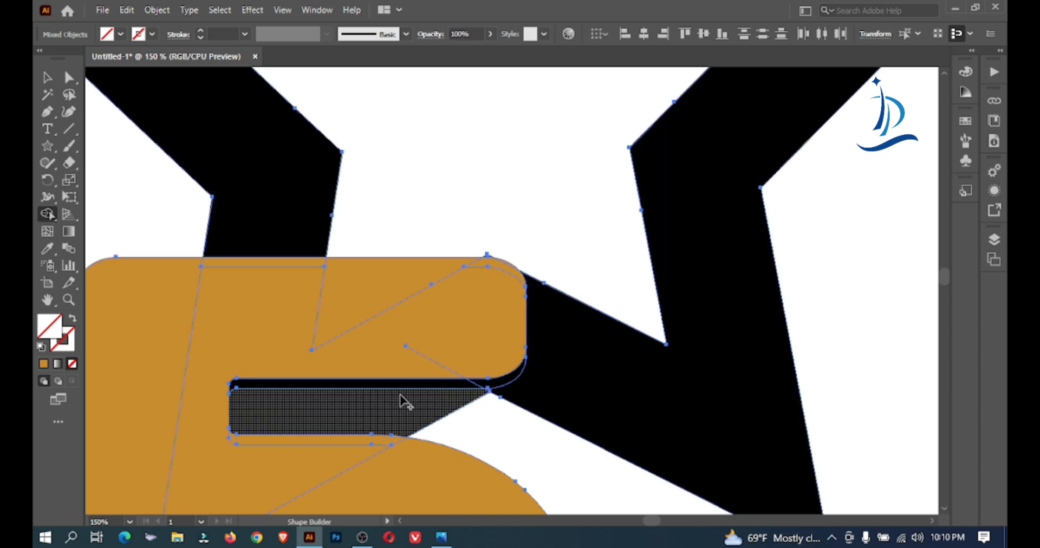
{"action": "left_click_drag", "start_coordinate": [496, 435], "coordinate": [422, 398]}
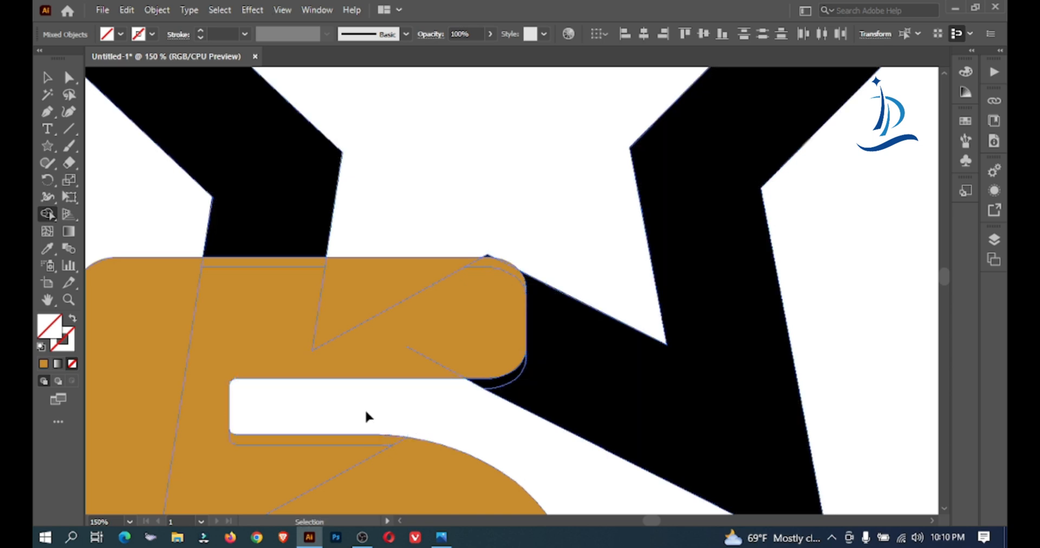
Remove the small black star tip protruding beneath the middle of the 5 with the Shape Builder
{"action": "left_click", "coordinate": [366, 411], "text": "ctrl+alt"}
{"action": "left_click", "coordinate": [365, 410], "text": "ctrl+alt"}
{"action": "left_click_drag", "start_coordinate": [566, 364], "coordinate": [518, 404]}
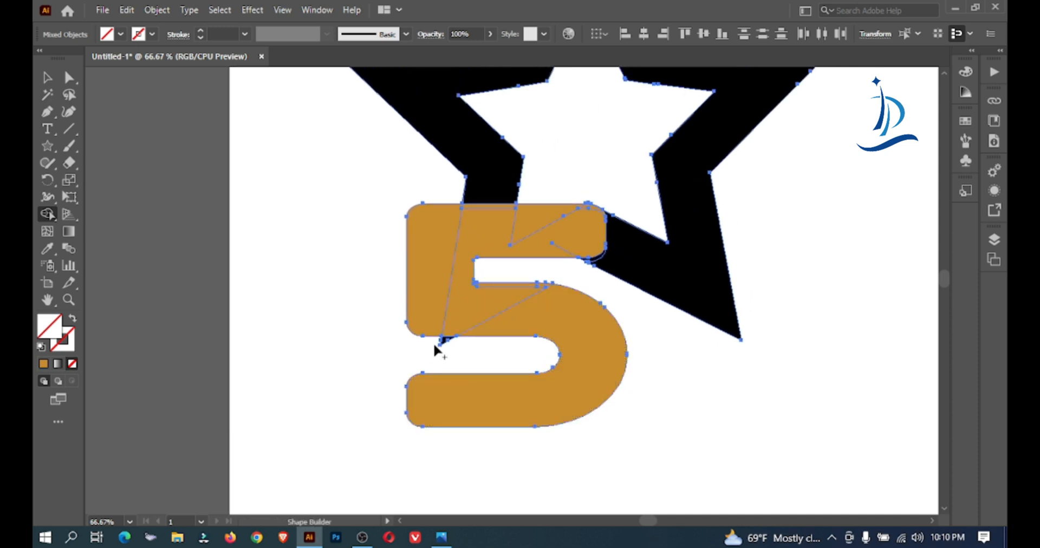
{"action": "left_click_drag", "start_coordinate": [443, 343], "coordinate": [453, 340]}
{"action": "left_click_drag", "start_coordinate": [572, 317], "coordinate": [461, 361]}
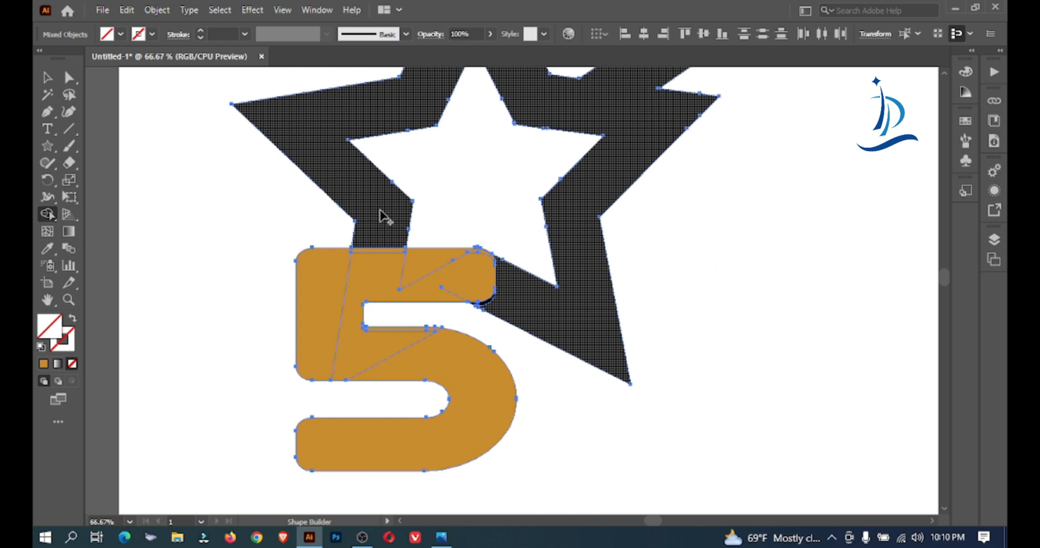
Try to merge the 5, the star and the leftover crescent at the 5's upper corner with the Shape Builder
{"action": "mouse_move", "coordinate": [531, 317]}
{"action": "left_mouse_down"}
{"action": "mouse_move", "coordinate": [446, 268]}
{"action": "mouse_move", "coordinate": [323, 283]}
{"action": "left_mouse_up"}
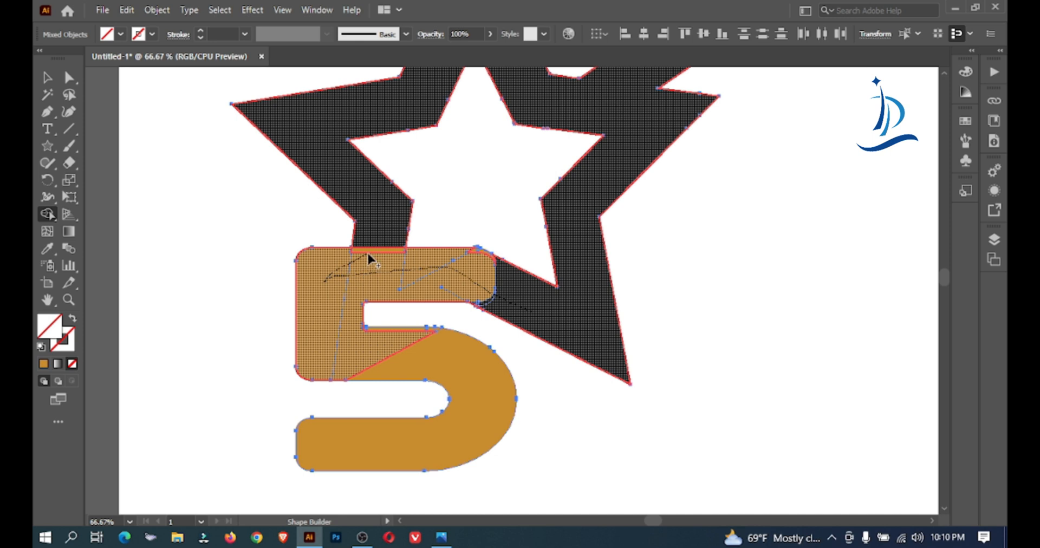
{"action": "left_click_drag", "start_coordinate": [355, 352], "coordinate": [438, 353]}
{"action": "key", "text": "ctrl+space"}
{"action": "left_click", "coordinate": [471, 391], "text": "ctrl"}
{"action": "left_click", "coordinate": [471, 391], "text": "ctrl"}
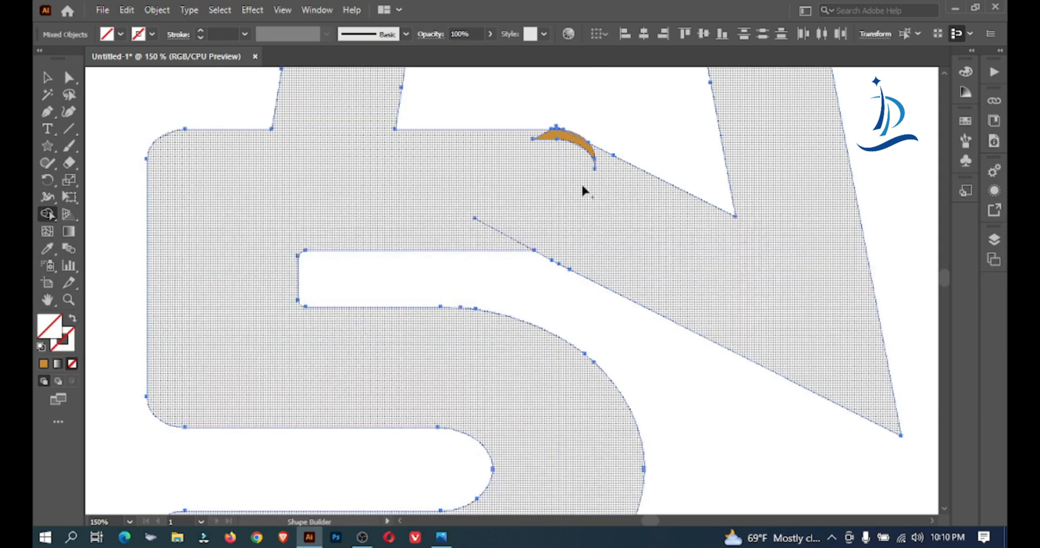
{"action": "left_click", "coordinate": [559, 136], "text": "alt"}
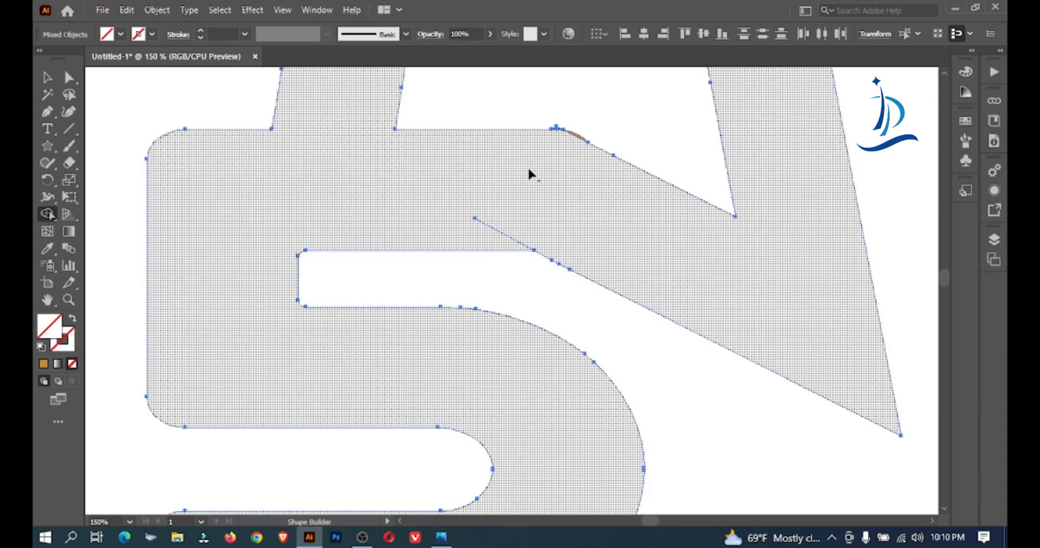
Undo the Shape Builder merges of the 5 with the star
{"action": "left_click", "coordinate": [121, 35]}
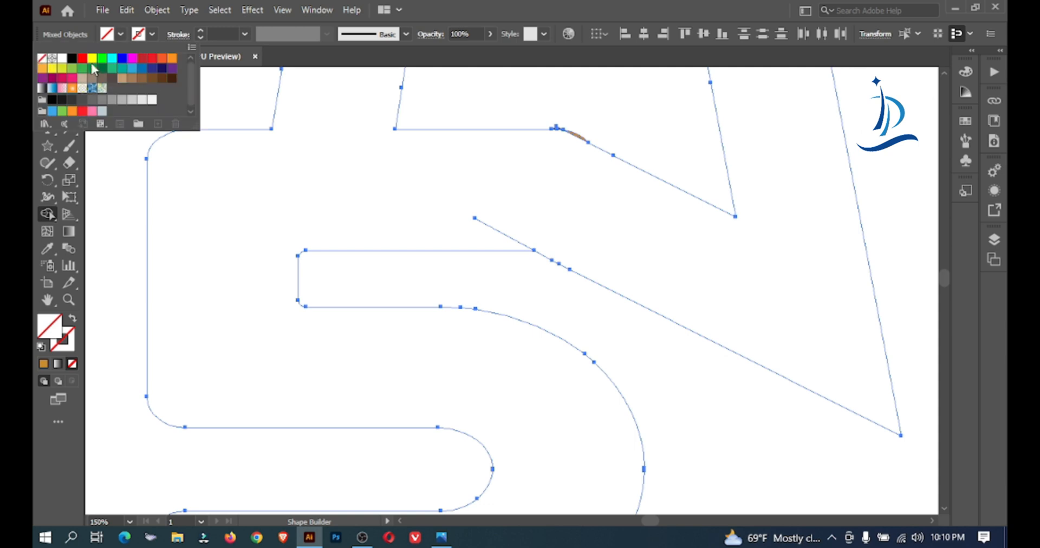
{"action": "left_click", "coordinate": [358, 195]}
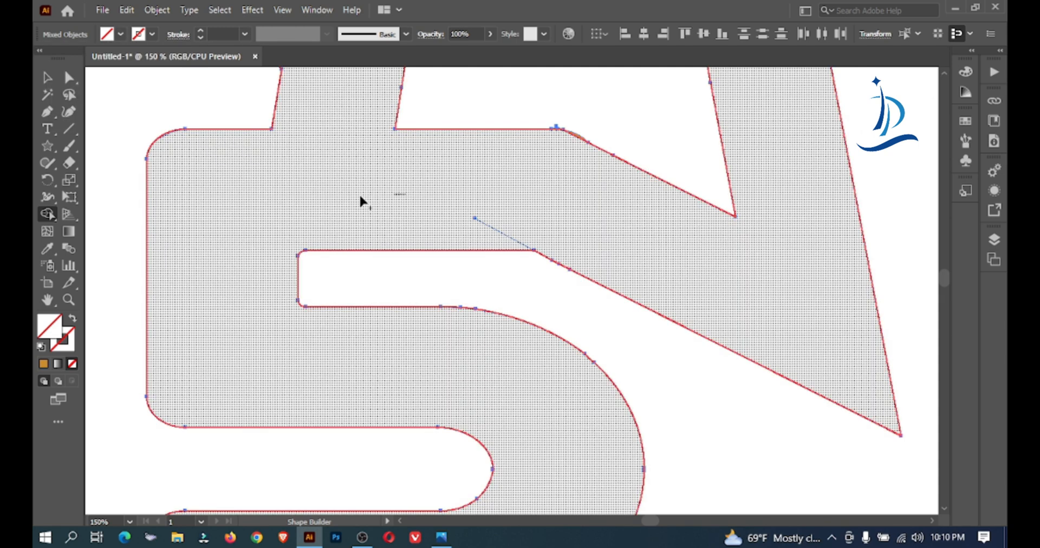
{"action": "key", "text": "ctrl+alt+space"}
{"action": "left_click", "coordinate": [464, 188], "text": "ctrl+alt"}
{"action": "left_click", "coordinate": [464, 188], "text": "ctrl+alt"}
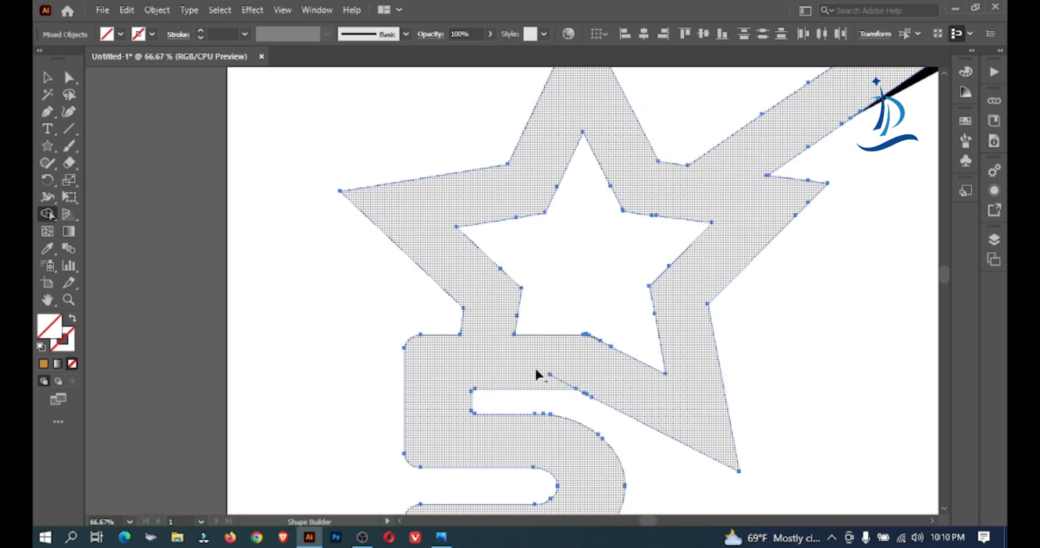
{"action": "key", "text": "ctrl+y"}
{"action": "key", "text": "ctrl+y"}
{"action": "key", "text": "ctrl+y"}
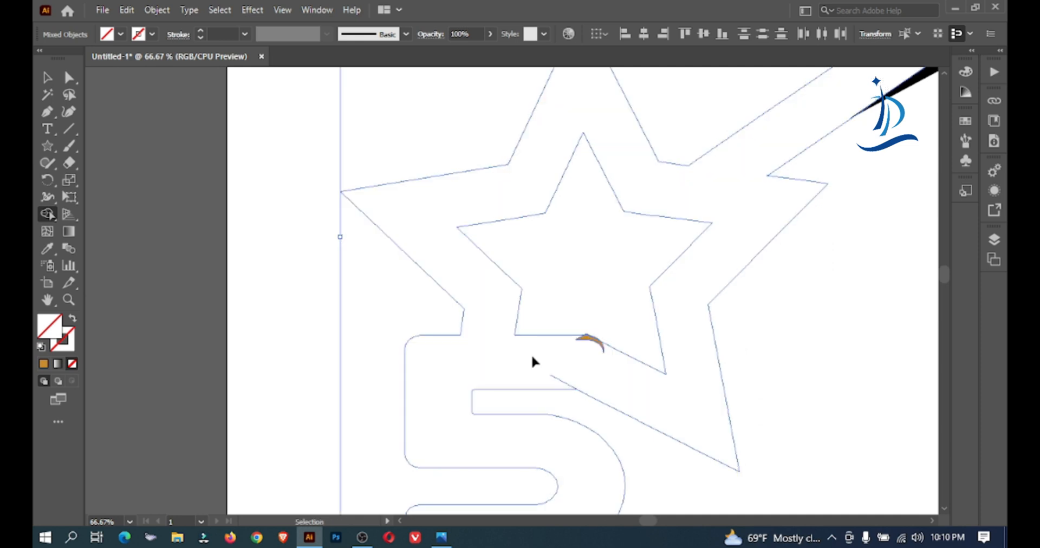
{"action": "key", "text": "ctrl+y"}
Select all the artwork and merge the star, the black sliver and the 5's golden areas into one shape with the Shape Builder
{"action": "key", "text": "ctrl+a"}
{"action": "key", "text": "shift+m"}
{"action": "left_click_drag", "start_coordinate": [615, 386], "coordinate": [595, 375]}
{"action": "left_click_drag", "start_coordinate": [543, 352], "coordinate": [547, 351]}
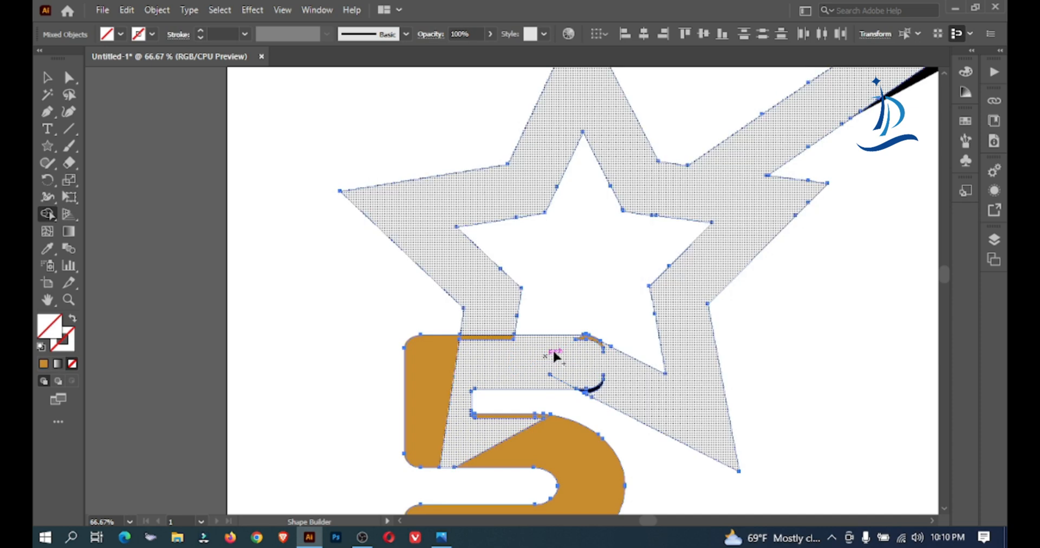
{"action": "left_click_drag", "start_coordinate": [597, 382], "coordinate": [597, 385]}
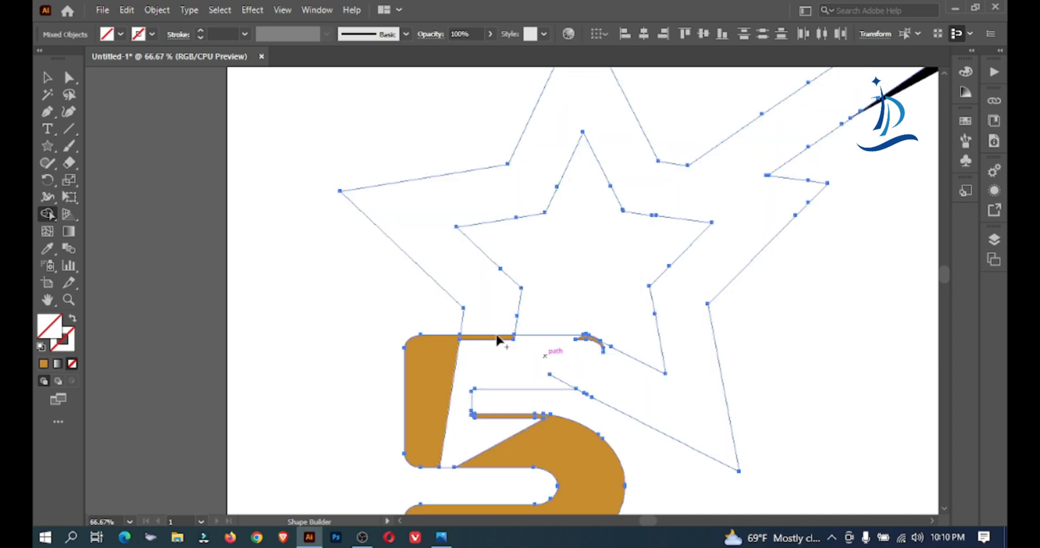
{"action": "mouse_move", "coordinate": [490, 351]}
{"action": "left_mouse_down"}
{"action": "mouse_move", "coordinate": [492, 337]}
{"action": "mouse_move", "coordinate": [435, 369]}
{"action": "mouse_move", "coordinate": [494, 441]}
{"action": "mouse_move", "coordinate": [536, 429]}
{"action": "mouse_move", "coordinate": [521, 414]}
{"action": "left_mouse_up"}
Merge the golden crescent at the end of the 5's top bar into the shape and fill the shape with cyan
{"action": "scroll", "coordinate": [603, 349], "scroll_direction": "up", "scroll_amount": 2}
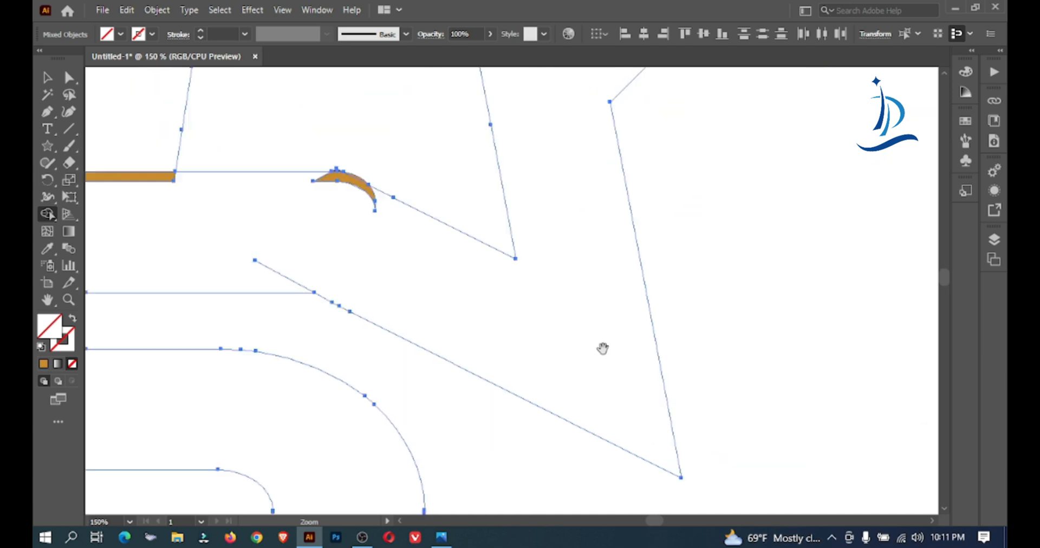
{"action": "left_click", "coordinate": [344, 189]}
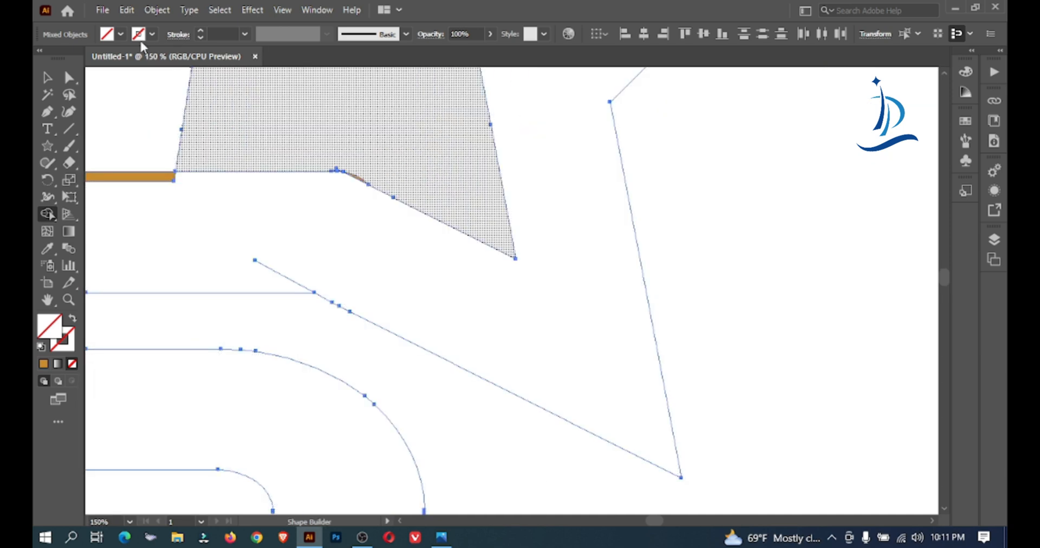
{"action": "left_click", "coordinate": [121, 34]}
{"action": "left_click", "coordinate": [117, 61]}
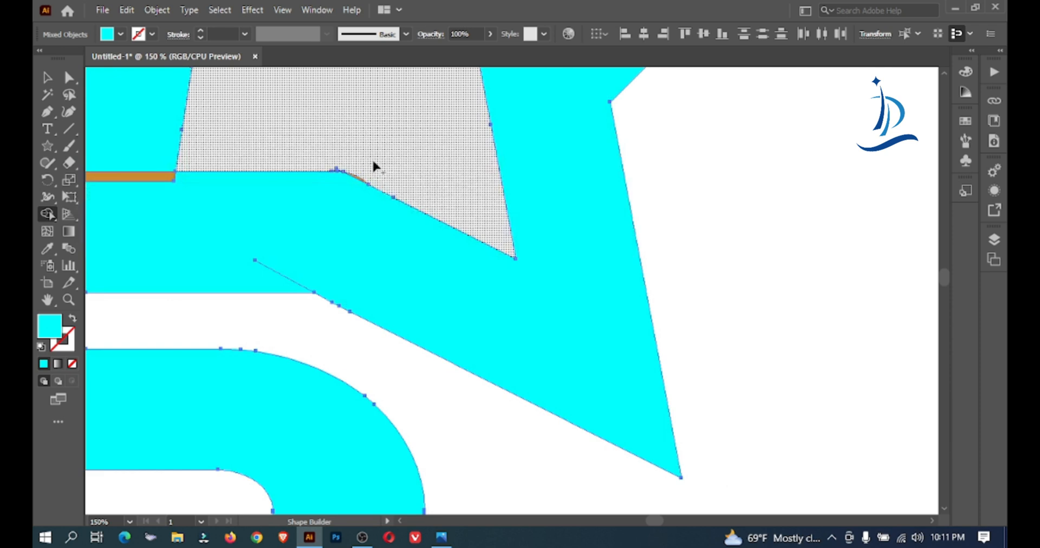
Remove the black tip and golden sliver above the 5's top bar inside the star with the Shape Builder
{"action": "triple_click", "coordinate": [378, 176]}
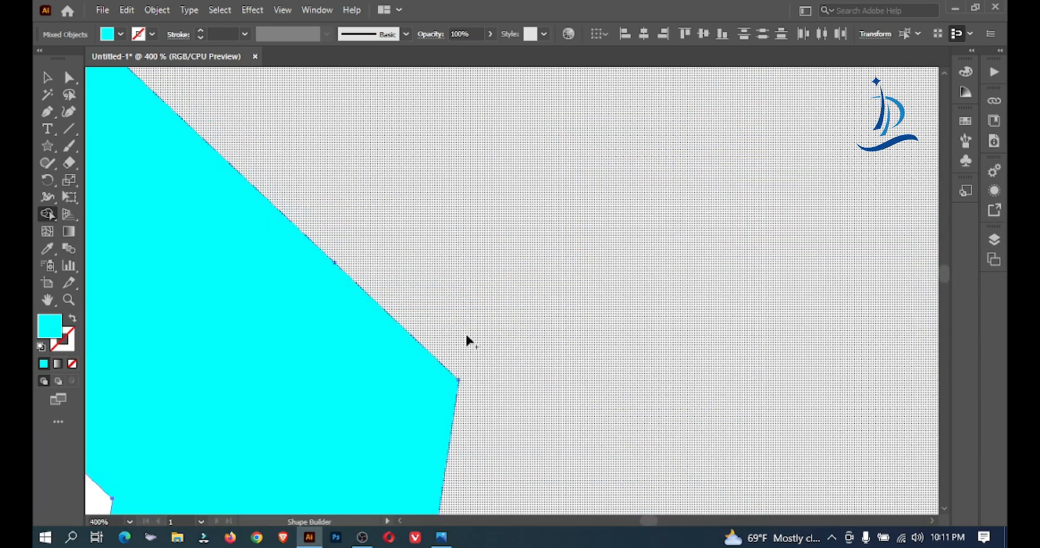
{"action": "left_click_drag", "start_coordinate": [601, 372], "coordinate": [328, 103]}
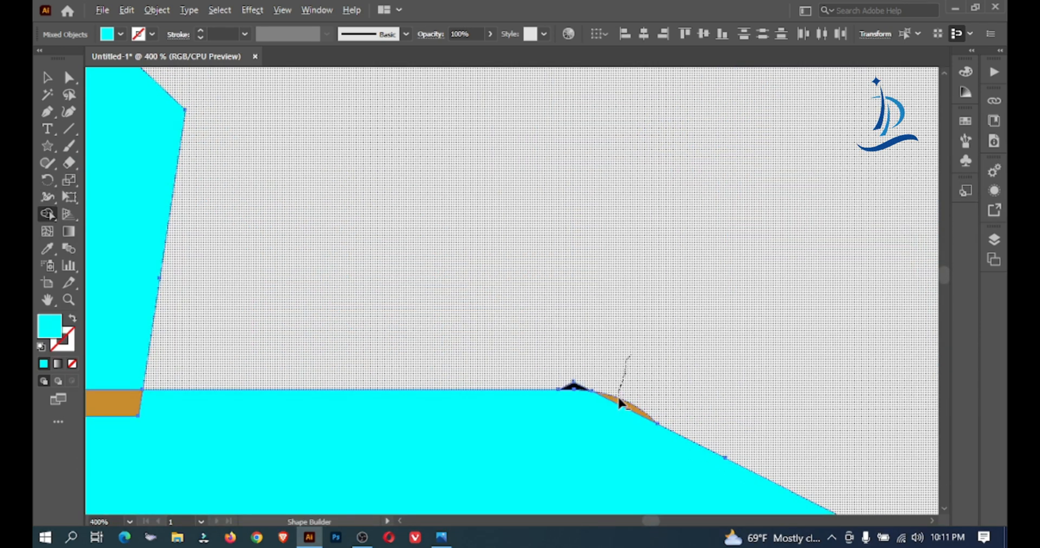
{"action": "left_click_drag", "start_coordinate": [580, 382], "coordinate": [573, 381]}
{"action": "left_click", "coordinate": [353, 331], "text": "ctrl+alt"}
{"action": "left_click", "coordinate": [355, 331], "text": "ctrl+alt"}
{"action": "left_click", "coordinate": [357, 330], "text": "ctrl+alt"}
Delete the stray diagonal path inside the 5's top bar
{"action": "key", "text": "v"}
{"action": "left_click", "coordinate": [218, 160]}
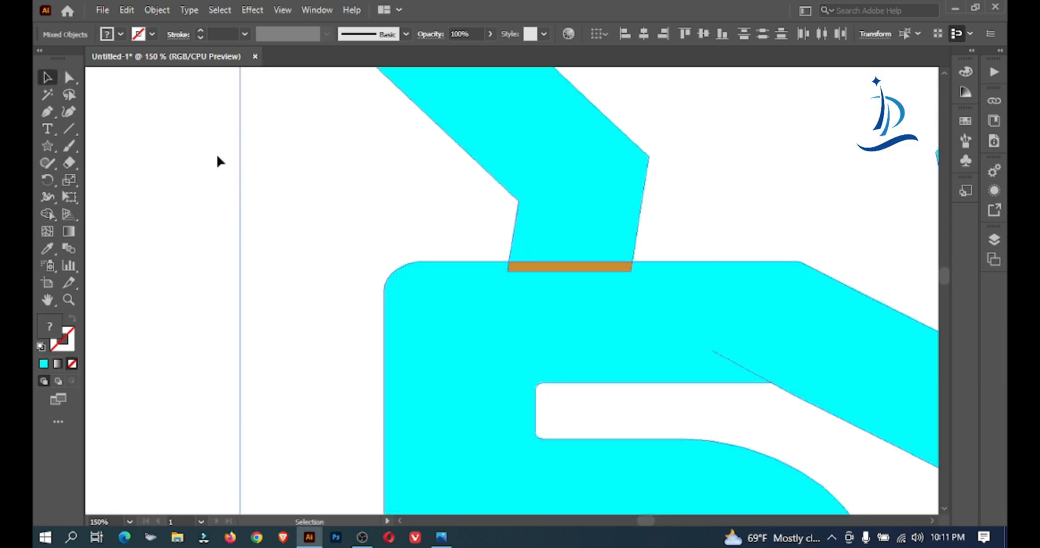
{"action": "left_click", "coordinate": [732, 363]}
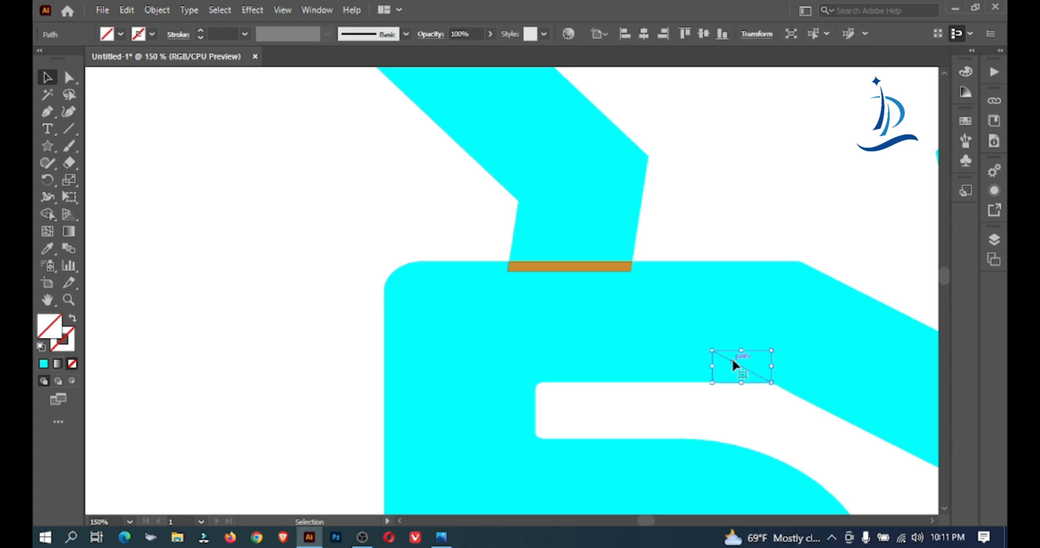
{"action": "key", "text": "Delete"}
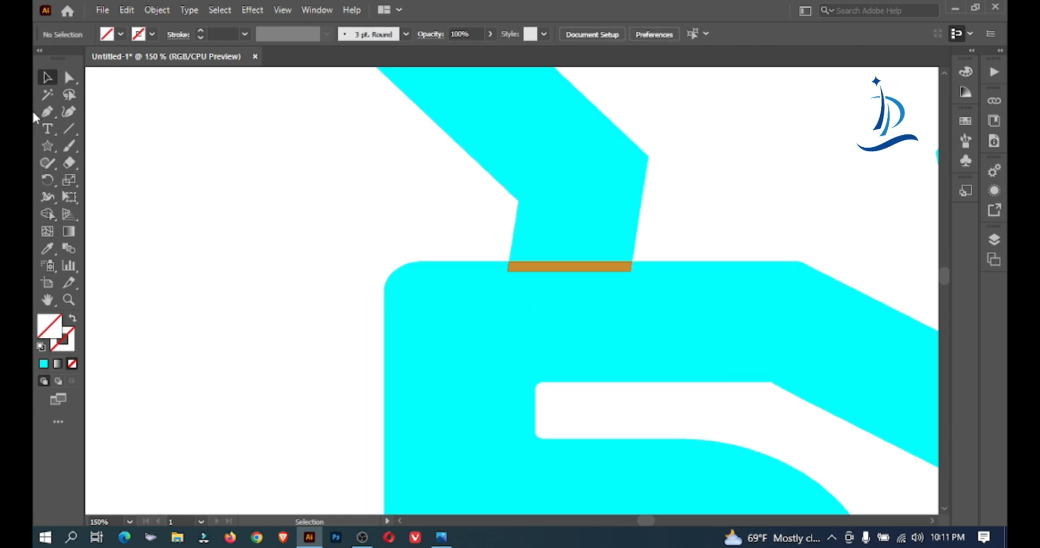
Draw a horizontal line across the star's lower left leg, slightly above the 5, with the Line Segment tool
{"action": "left_click", "coordinate": [71, 125]}
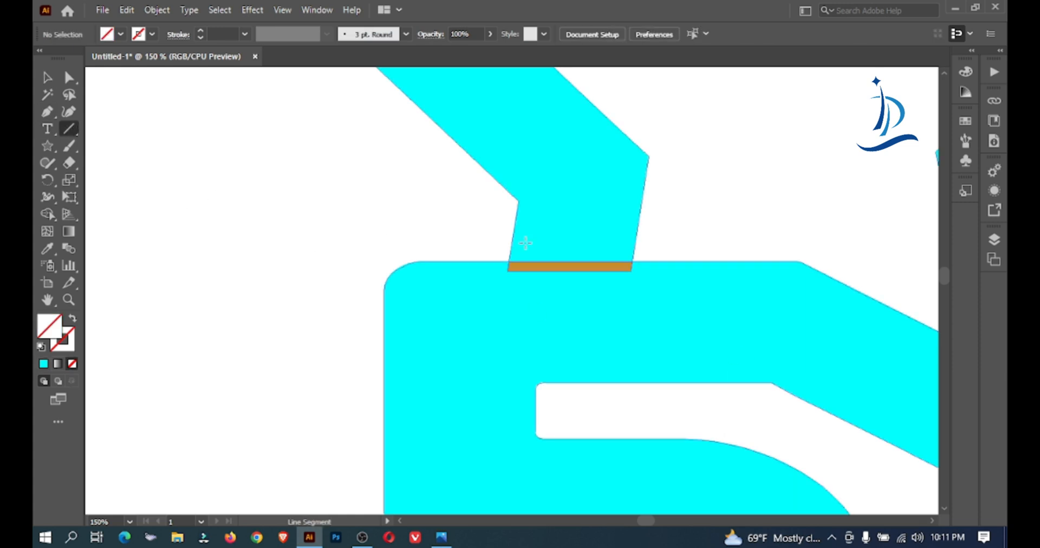
{"action": "left_click", "coordinate": [487, 234], "text": "ctrl+alt"}
{"action": "left_click", "coordinate": [488, 234], "text": "ctrl+alt"}
{"action": "left_click", "coordinate": [488, 234], "text": "ctrl+alt"}
{"action": "left_click", "coordinate": [488, 234], "text": "ctrl+alt"}
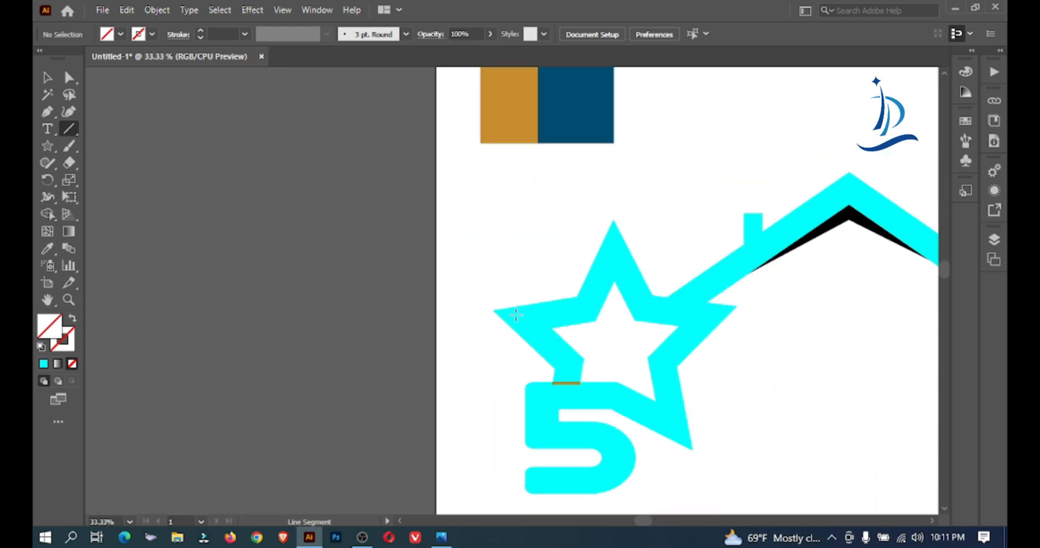
{"action": "left_click", "coordinate": [588, 336], "text": "ctrl"}
{"action": "left_click", "coordinate": [588, 335], "text": "ctrl"}
{"action": "left_click", "coordinate": [588, 336], "text": "ctrl"}
{"action": "left_click_drag", "start_coordinate": [402, 319], "coordinate": [495, 324]}
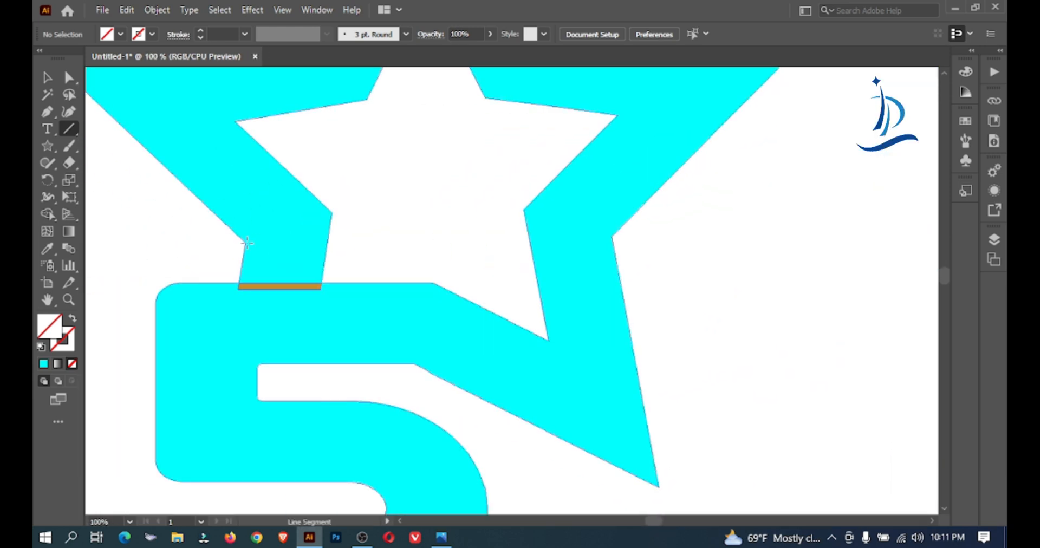
{"action": "left_click_drag", "start_coordinate": [201, 251], "coordinate": [383, 251]}
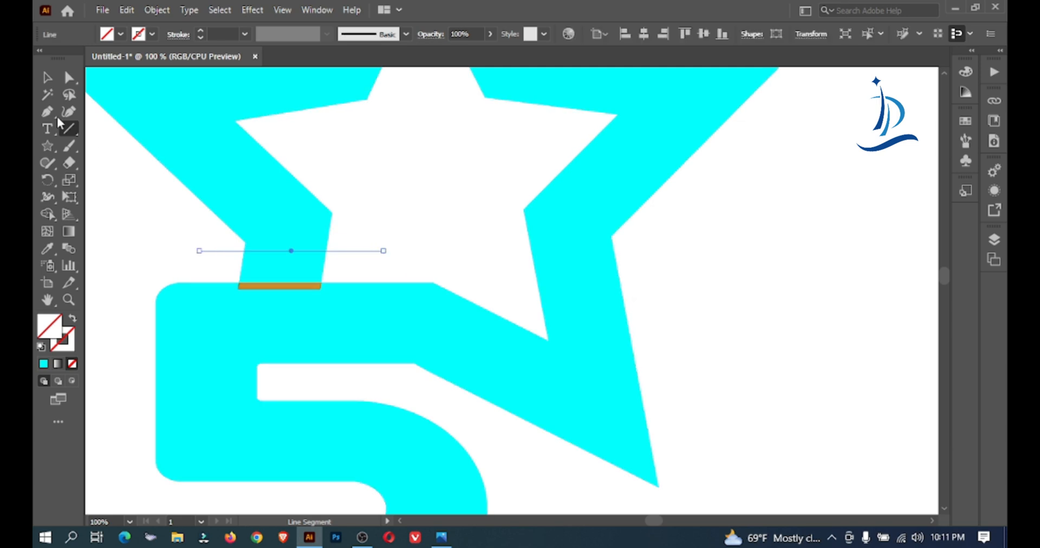
Cut away the star leg between the line and the 5, and merge the golden strip into the 5 with the Shape Builder
{"action": "left_click", "coordinate": [47, 80]}
{"action": "left_click_drag", "start_coordinate": [383, 140], "coordinate": [207, 456]}
{"action": "left_click", "coordinate": [54, 218]}
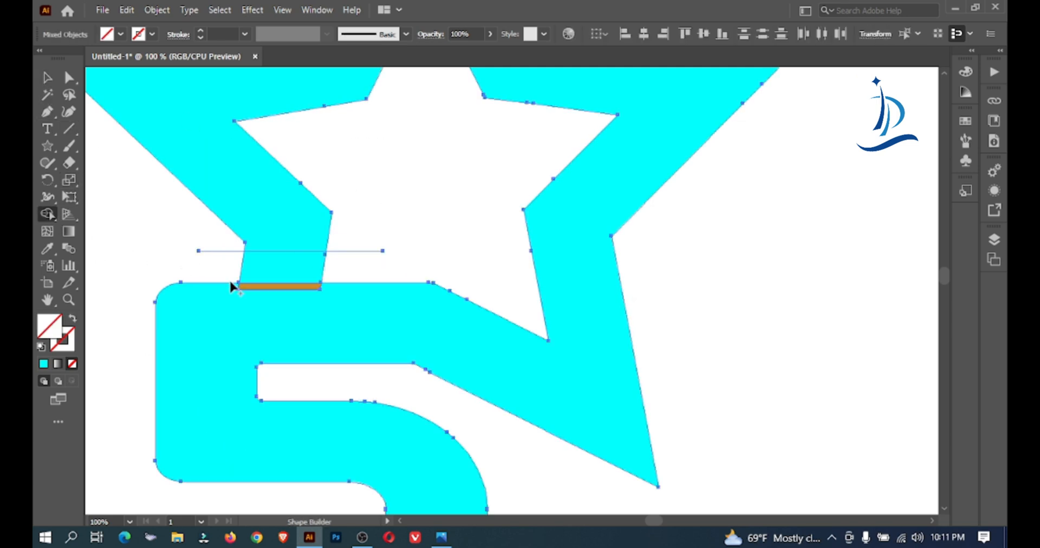
{"action": "left_click", "coordinate": [271, 268], "text": "alt"}
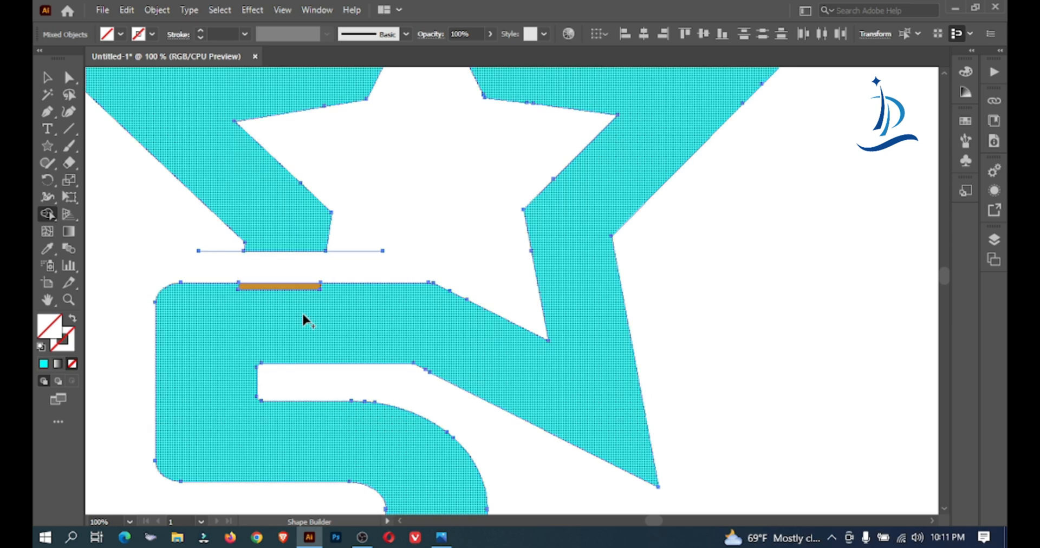
{"action": "left_click", "coordinate": [300, 286], "text": "alt"}
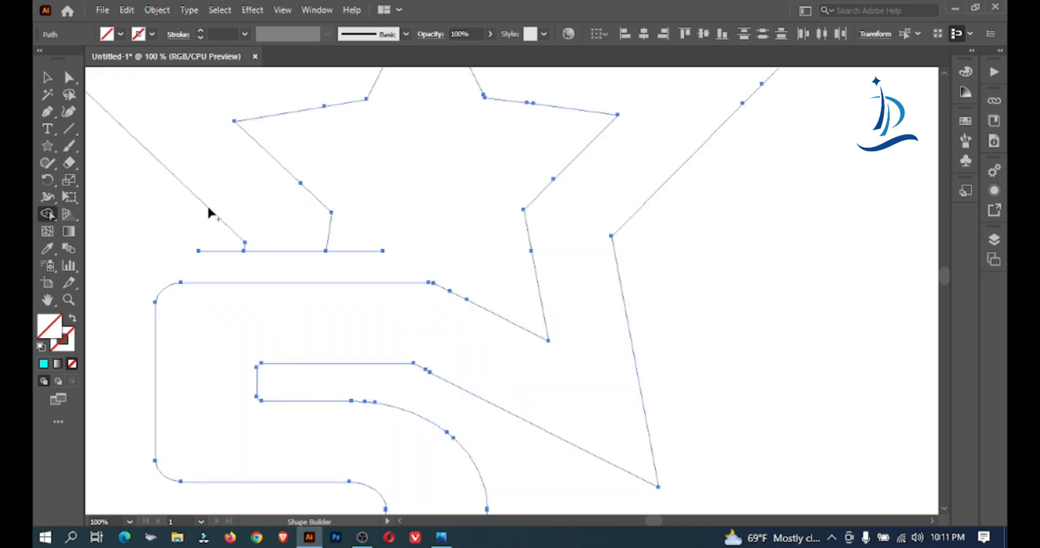
Select the merged star and 5 shape with the cutting line and fill them with cyan
{"action": "left_click", "coordinate": [47, 77]}
{"action": "left_click", "coordinate": [365, 172]}
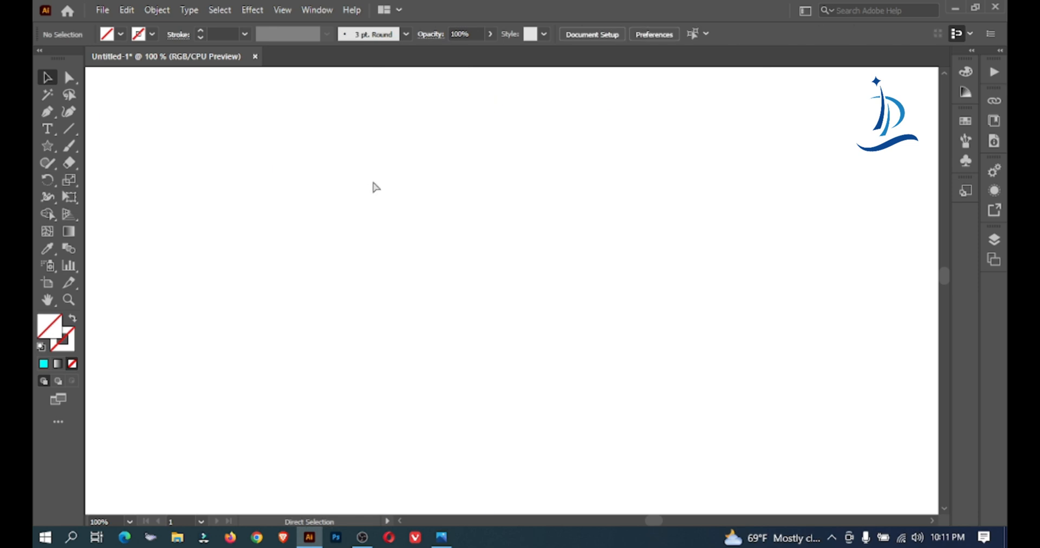
{"action": "left_click_drag", "start_coordinate": [180, 203], "coordinate": [431, 282]}
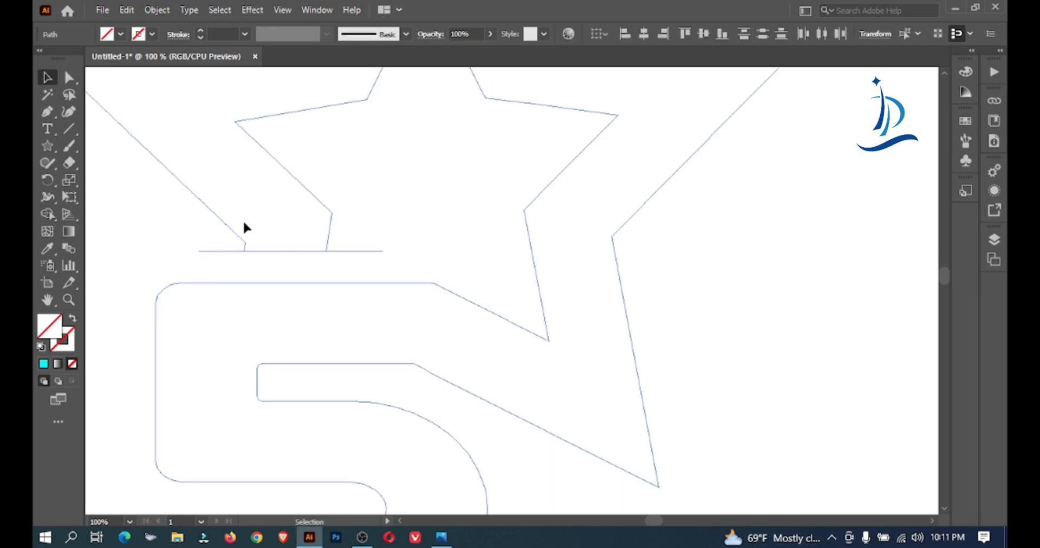
{"action": "left_click", "coordinate": [122, 34]}
{"action": "left_click", "coordinate": [112, 60]}
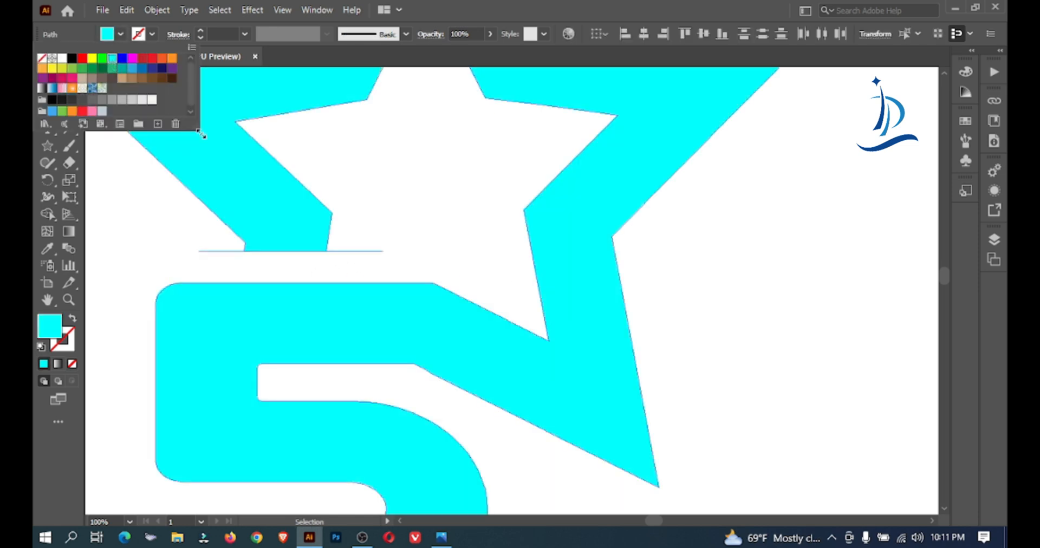
{"action": "left_click", "coordinate": [464, 199]}
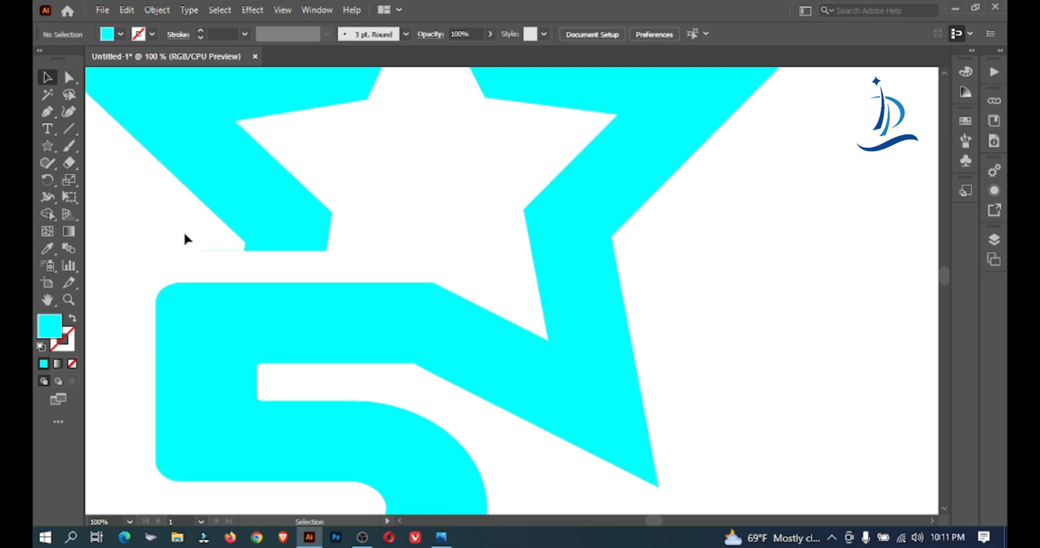
Delete the leftover cutting line at the end of the star's shortened lower left leg
{"action": "left_click_drag", "start_coordinate": [200, 239], "coordinate": [217, 265]}
{"action": "key", "text": "Delete"}
{"action": "left_click", "coordinate": [215, 265], "text": "ctrl+alt"}
{"action": "left_click", "coordinate": [216, 264], "text": "ctrl+alt"}
{"action": "left_click", "coordinate": [216, 264], "text": "ctrl+alt"}
{"action": "left_click", "coordinate": [216, 264], "text": "ctrl+alt"}
{"action": "left_click_drag", "start_coordinate": [698, 280], "coordinate": [198, 259]}
{"action": "left_click_drag", "start_coordinate": [512, 296], "coordinate": [368, 279]}
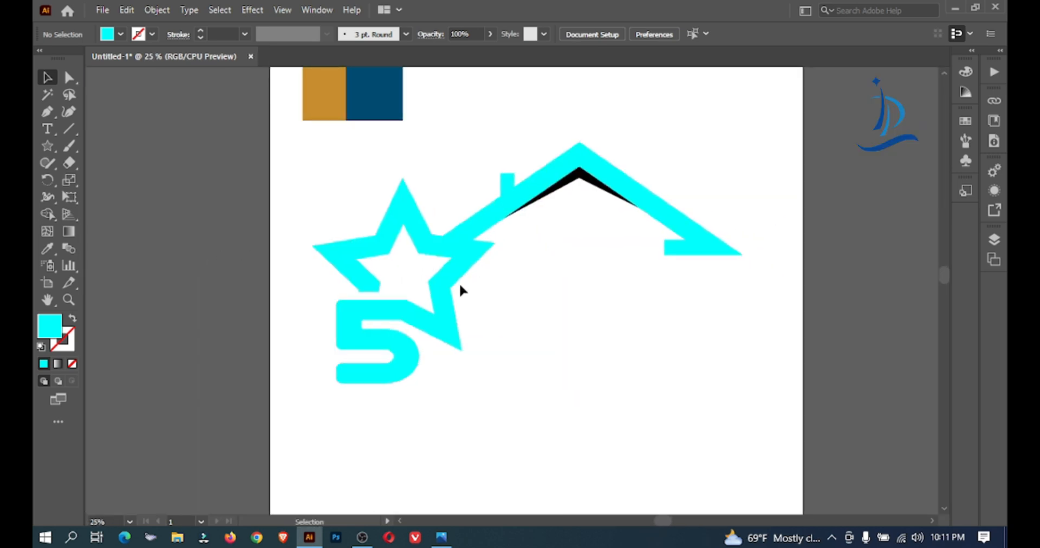
Examine the merged star and 5, checking the shortened leg and the star's outline
{"action": "left_click", "coordinate": [445, 285], "text": "ctrl"}
{"action": "left_click", "coordinate": [444, 285], "text": "ctrl"}
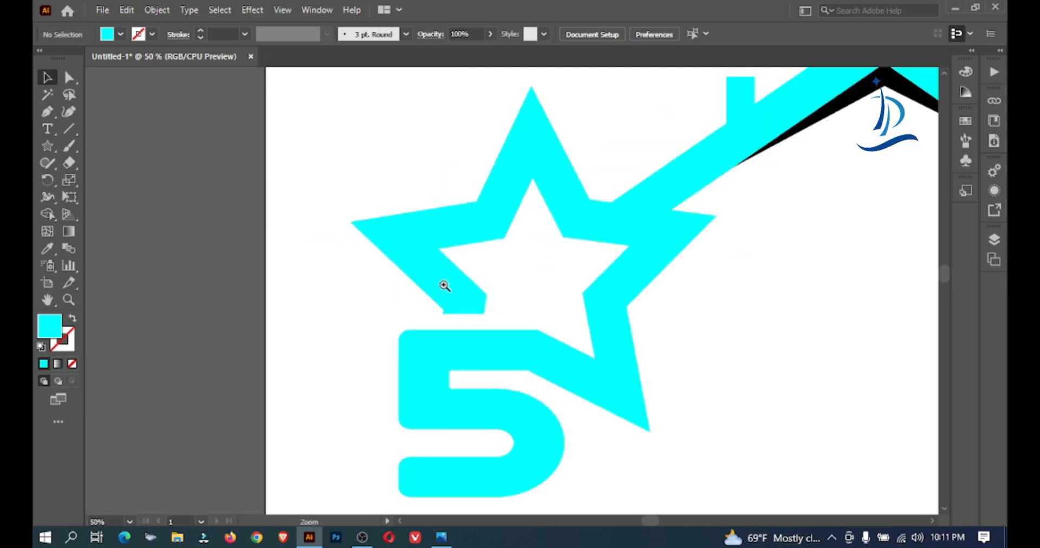
{"action": "left_click", "coordinate": [444, 284], "text": "ctrl"}
{"action": "left_click", "coordinate": [638, 299], "text": "ctrl+alt"}
{"action": "left_click", "coordinate": [638, 299], "text": "ctrl+alt"}
{"action": "left_click", "coordinate": [639, 300], "text": "ctrl+alt"}
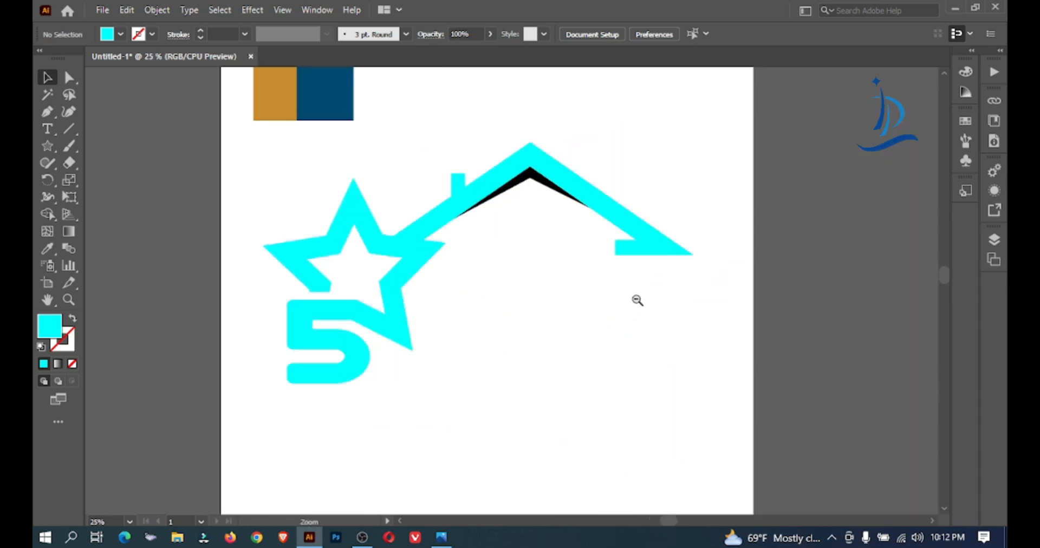
{"action": "left_click", "coordinate": [638, 299], "text": "ctrl+alt"}
{"action": "left_click", "coordinate": [508, 299], "text": "ctrl+alt"}
{"action": "left_click", "coordinate": [365, 294], "text": "ctrl"}
{"action": "left_click", "coordinate": [365, 294], "text": "ctrl"}
{"action": "left_click", "coordinate": [365, 295], "text": "ctrl"}
{"action": "left_click", "coordinate": [365, 295], "text": "ctrl"}
{"action": "left_click_drag", "start_coordinate": [556, 269], "coordinate": [138, 269]}
{"action": "left_click_drag", "start_coordinate": [464, 277], "coordinate": [228, 283]}
{"action": "left_click", "coordinate": [420, 214], "text": "ctrl"}
{"action": "left_click", "coordinate": [420, 213], "text": "ctrl"}
{"action": "left_click", "coordinate": [420, 213], "text": "ctrl"}
{"action": "left_click_drag", "start_coordinate": [626, 282], "coordinate": [285, 135]}
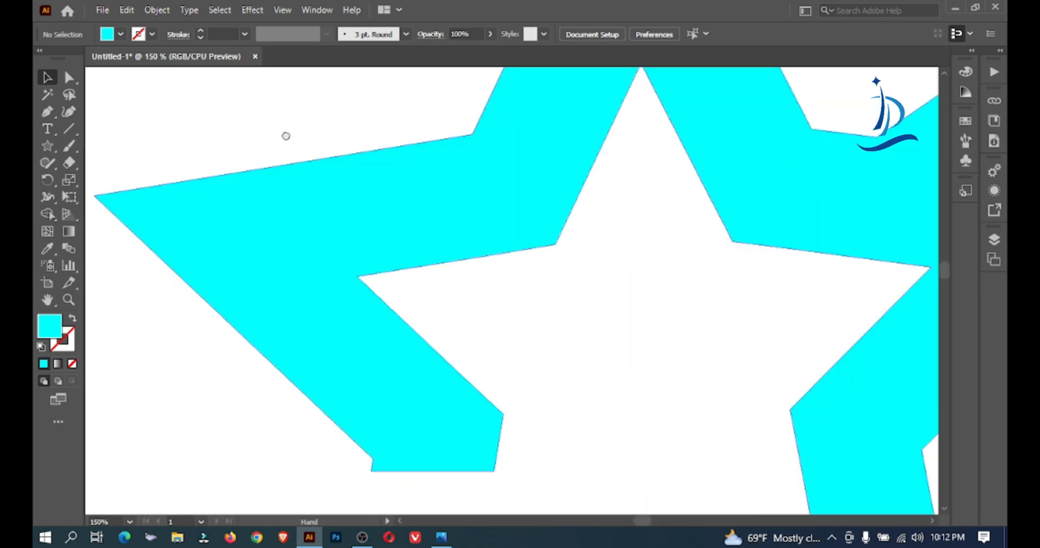
Draw a horizontal line across the end of the star's shortened lower left leg and nudge it level with the notch
{"action": "left_click_drag", "start_coordinate": [593, 408], "coordinate": [403, 241]}
{"action": "left_click_drag", "start_coordinate": [347, 280], "coordinate": [496, 249]}
{"action": "left_click", "coordinate": [66, 132]}
{"action": "left_click_drag", "start_coordinate": [322, 260], "coordinate": [486, 261]}
{"action": "key", "text": "Up"}
{"action": "key", "text": "Up"}
{"action": "key", "text": "Up"}
{"action": "key", "text": "Up"}
{"action": "key", "text": "Up"}
{"action": "key", "text": "Up"}
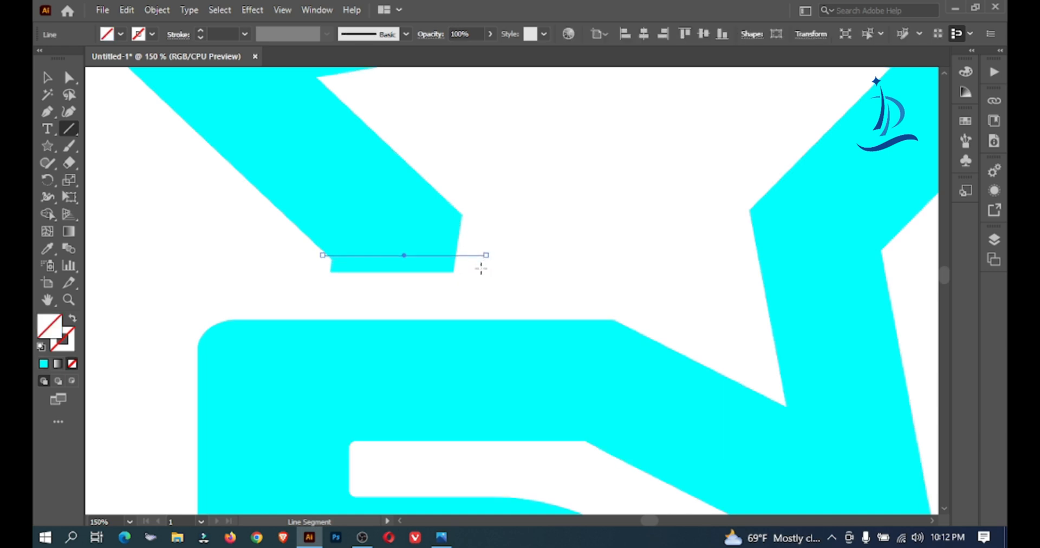
{"action": "key", "text": "Down"}
{"action": "key", "text": "Down"}
{"action": "key", "text": "Down"}
{"action": "key", "text": "Down"}
{"action": "key", "text": "Down"}
Cut away the small strip of the star's leg below the line with the Shape Builder
{"action": "left_click", "coordinate": [48, 78]}
{"action": "left_click_drag", "start_coordinate": [539, 188], "coordinate": [348, 265]}
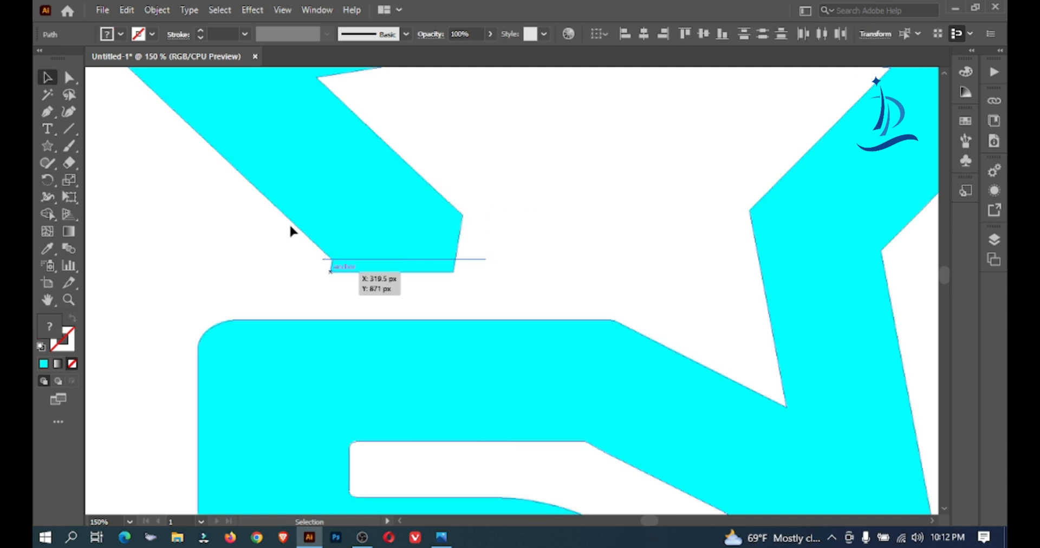
{"action": "left_click", "coordinate": [49, 214]}
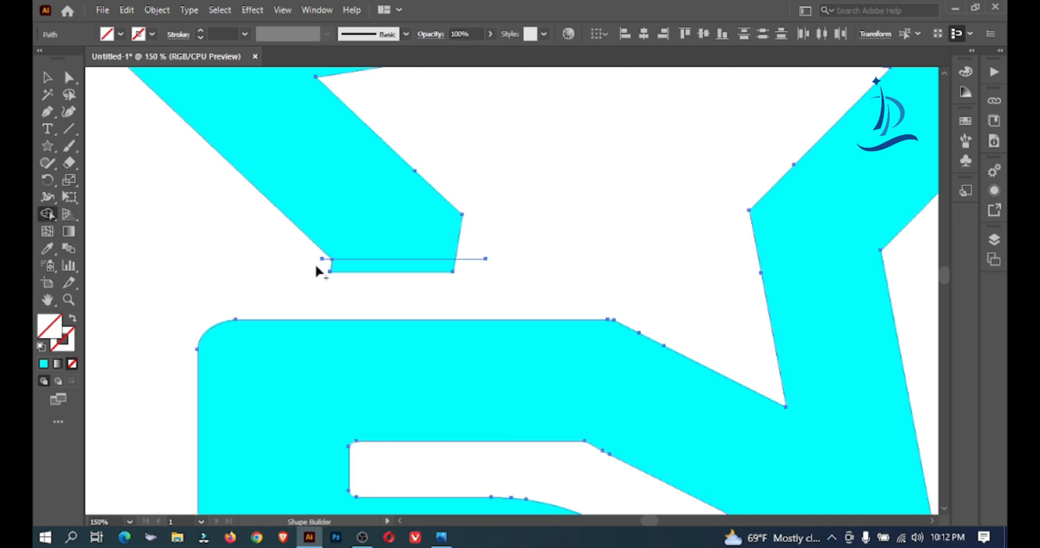
{"action": "left_click", "coordinate": [359, 268], "text": "alt"}
{"action": "left_click", "coordinate": [47, 79]}
{"action": "left_click", "coordinate": [215, 182]}
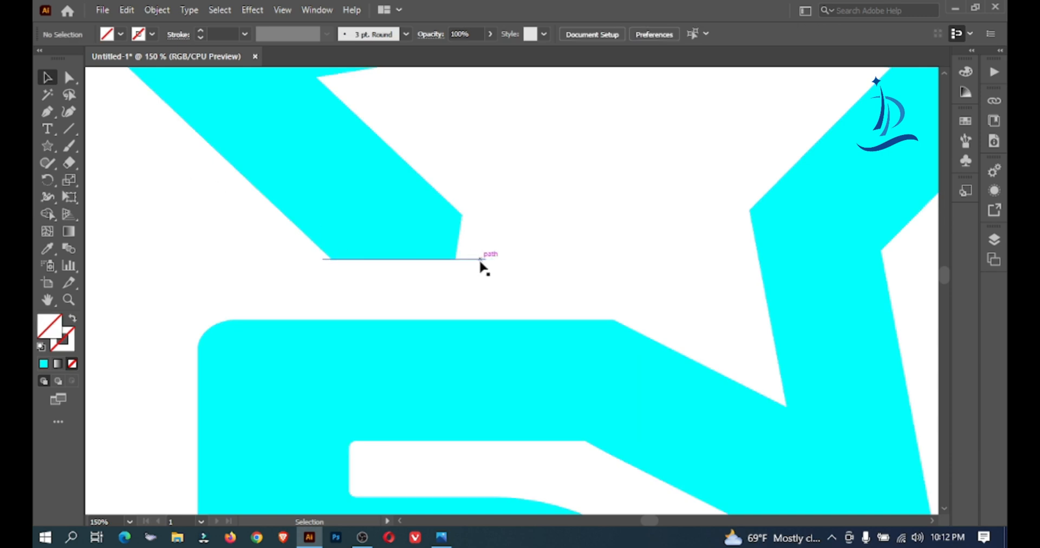
Delete the remaining cutting line at the trimmed end of the star's leg
{"action": "left_click", "coordinate": [480, 260]}
{"action": "key", "text": "Delete"}
{"action": "key", "text": "z"}
{"action": "left_click", "coordinate": [450, 273], "text": "alt"}
{"action": "left_click", "coordinate": [454, 264], "text": "alt"}
{"action": "left_click", "coordinate": [454, 264], "text": "alt"}
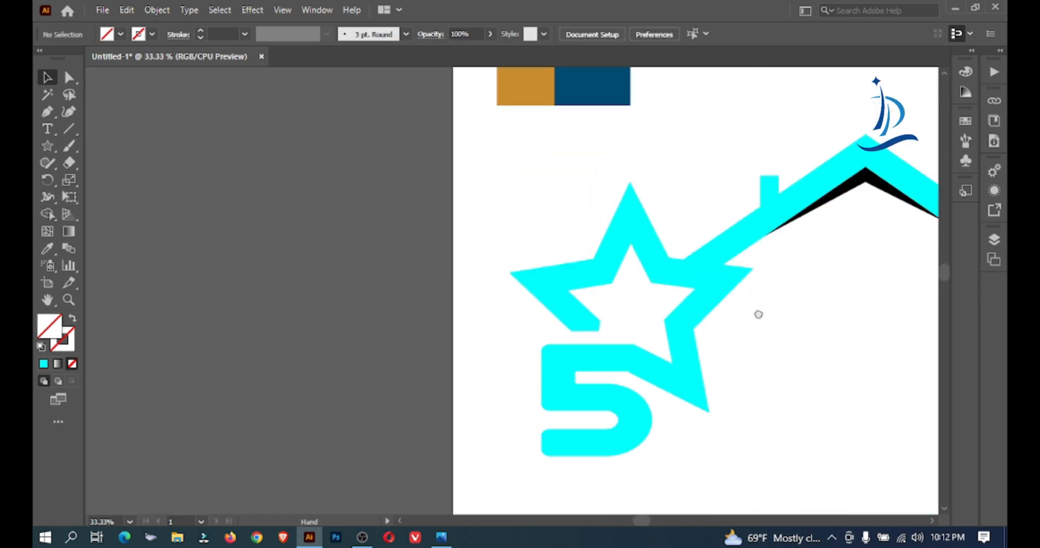
Add the text STAR and place it below the roof, beside the number 5
{"action": "key", "text": "t"}
{"action": "left_click_drag", "start_coordinate": [757, 313], "coordinate": [445, 308]}
{"action": "left_click", "coordinate": [439, 301]}
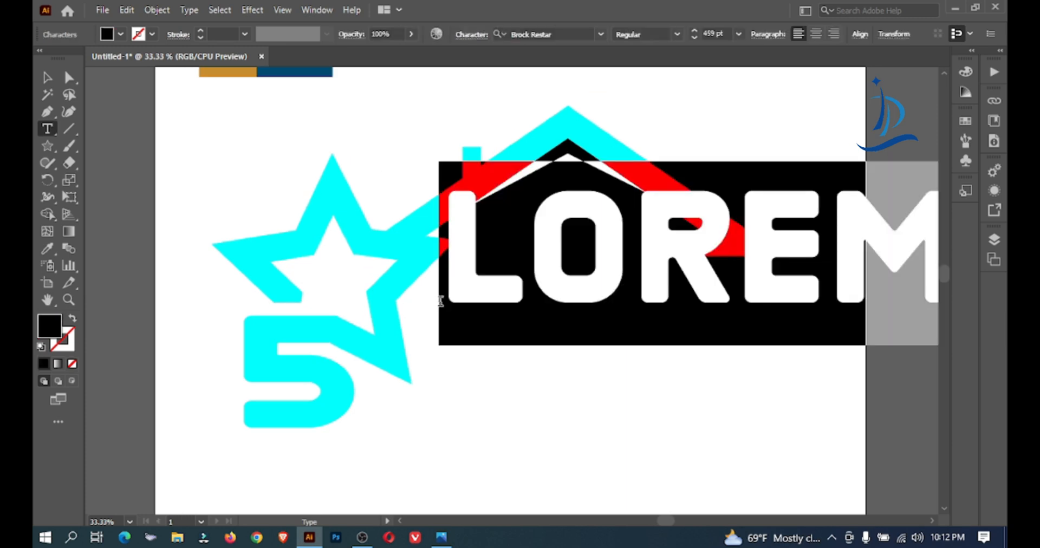
{"action": "type", "text": "STAR"}
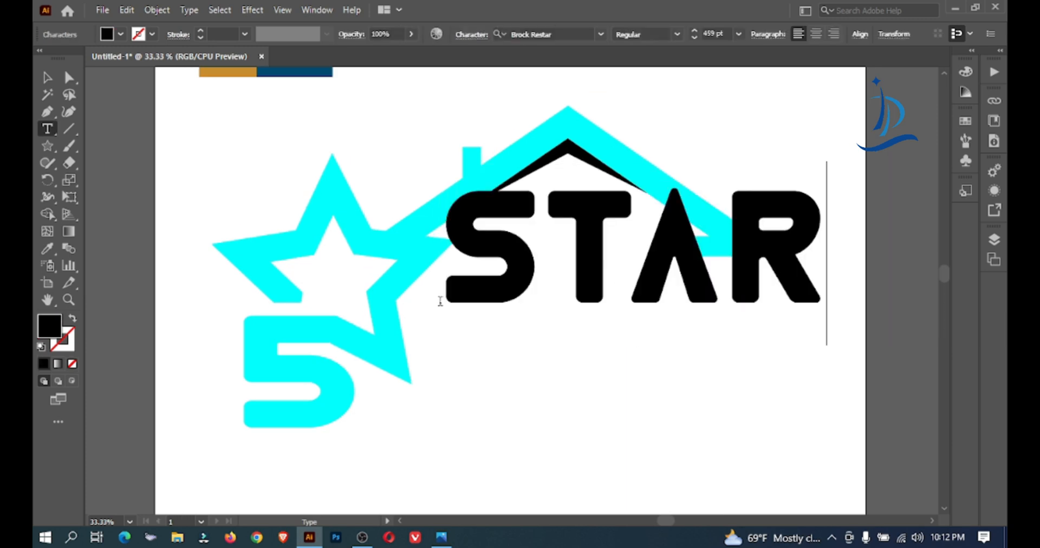
{"action": "left_click", "coordinate": [47, 78]}
{"action": "left_click", "coordinate": [585, 235]}
{"action": "left_click_drag", "start_coordinate": [585, 226], "coordinate": [574, 295]}
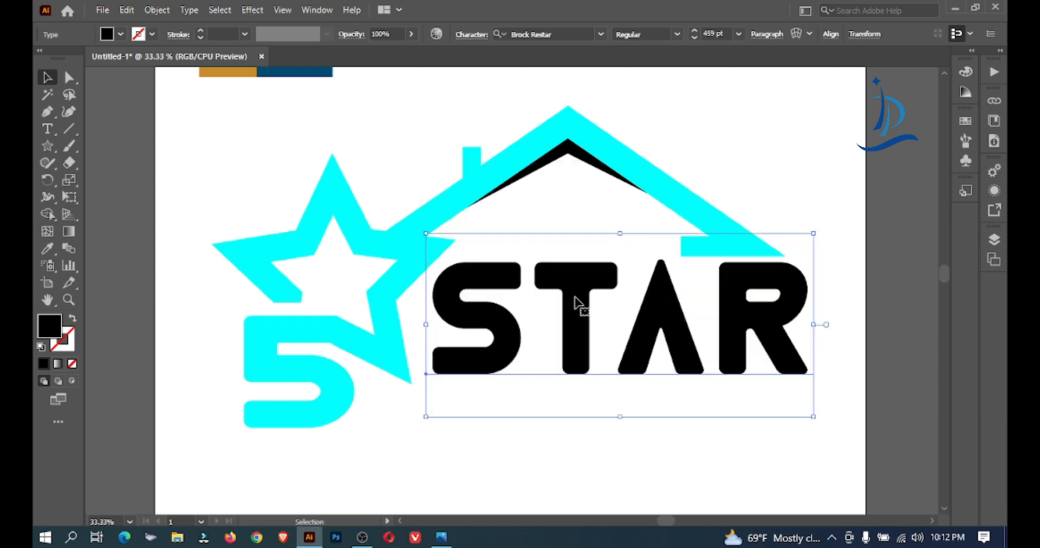
Reduce the font size of the STAR text to about 429 pt so it fits under the roof
{"action": "left_click", "coordinate": [716, 34]}
{"action": "key", "text": "Down"}
{"action": "key", "text": "Down"}
{"action": "key", "text": "Down"}
{"action": "key", "text": "Down"}
{"action": "key", "text": "Down"}
{"action": "key", "text": "Down"}
{"action": "key", "text": "Down"}
{"action": "key", "text": "Down"}
{"action": "key", "text": "Down"}
{"action": "key", "text": "Down"}
{"action": "key", "text": "Down"}
{"action": "key", "text": "Down"}
{"action": "key", "text": "Down"}
{"action": "key", "text": "Down"}
{"action": "key", "text": "Down"}
{"action": "key", "text": "Down"}
{"action": "key", "text": "Down"}
{"action": "key", "text": "Down"}
{"action": "key", "text": "Down"}
{"action": "key", "text": "Return"}
{"action": "left_click", "coordinate": [699, 128]}
{"action": "left_click", "coordinate": [715, 298]}
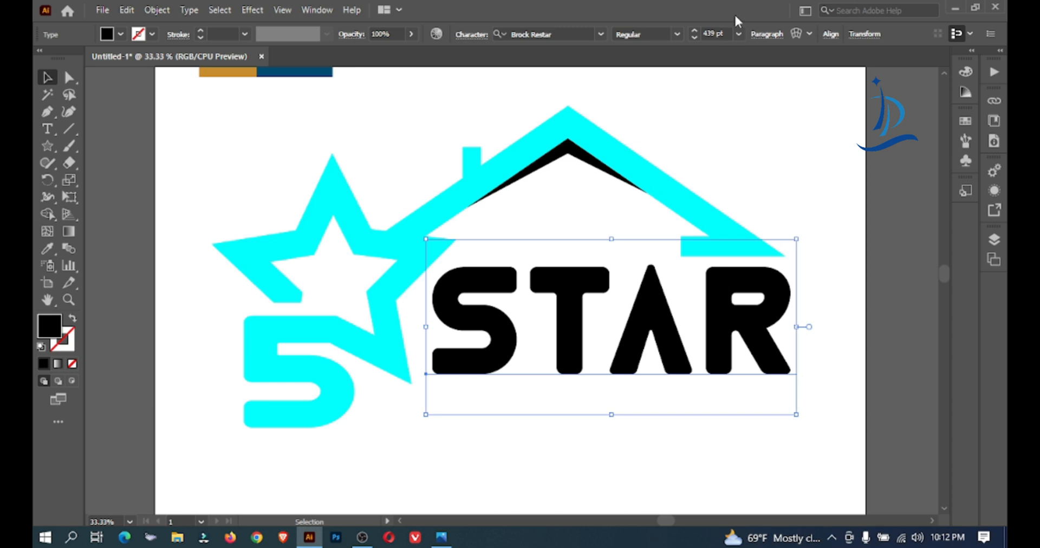
{"action": "left_click", "coordinate": [718, 35]}
{"action": "key", "text": "Down"}
{"action": "key", "text": "Down"}
{"action": "key", "text": "Down"}
{"action": "key", "text": "Down"}
{"action": "key", "text": "Down"}
{"action": "key", "text": "Down"}
{"action": "key", "text": "Down"}
{"action": "key", "text": "Down"}
{"action": "key", "text": "Down"}
{"action": "key", "text": "Down"}
{"action": "key", "text": "Down"}
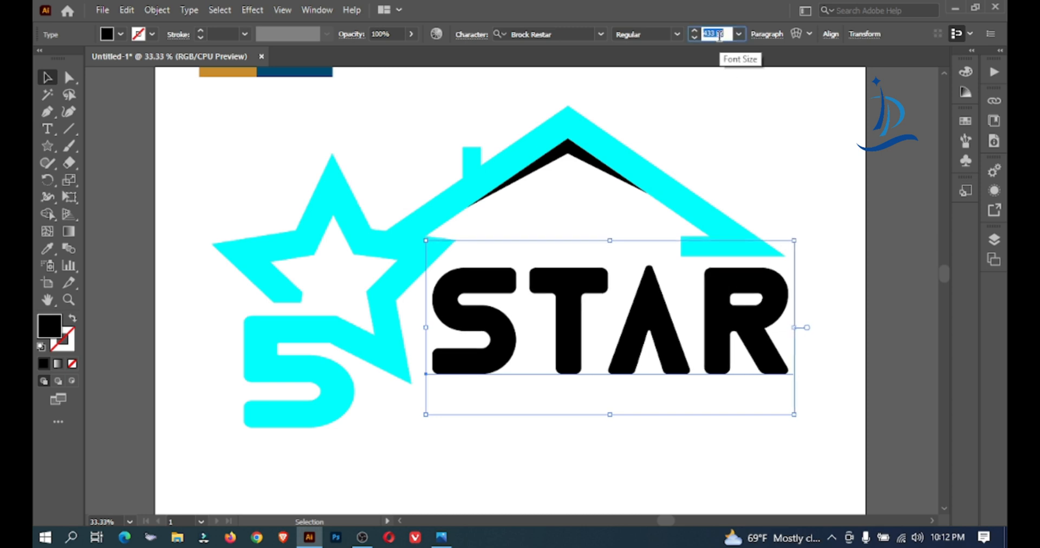
{"action": "key", "text": "Down"}
{"action": "key", "text": "Down"}
{"action": "key", "text": "Up"}
{"action": "key", "text": "Up"}
{"action": "key", "text": "Up"}
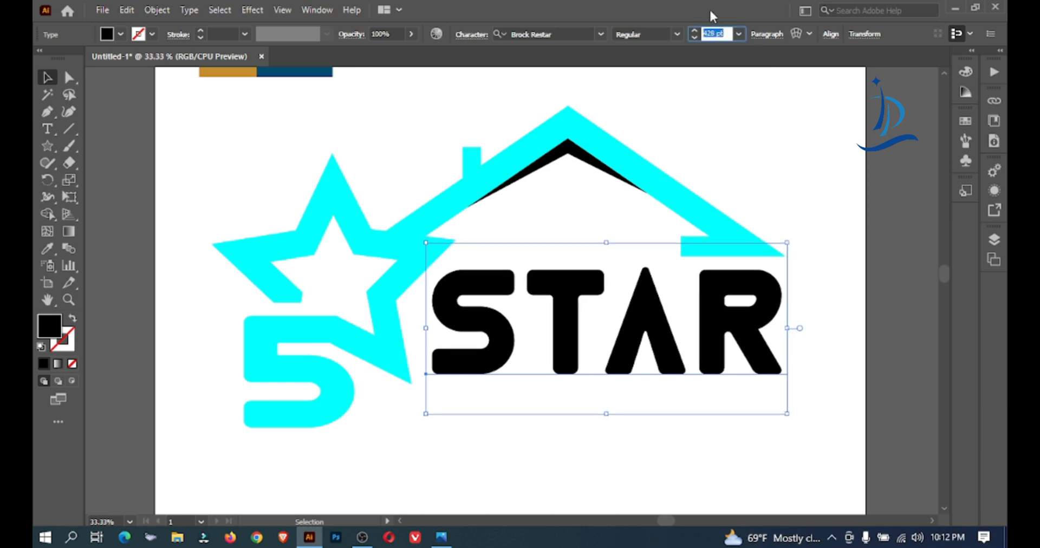
Enlarge the STAR text slightly and shift it down and closer to the star
{"action": "left_click", "coordinate": [761, 153]}
{"action": "left_click_drag", "start_coordinate": [797, 261], "coordinate": [752, 380]}
{"action": "left_click", "coordinate": [831, 353]}
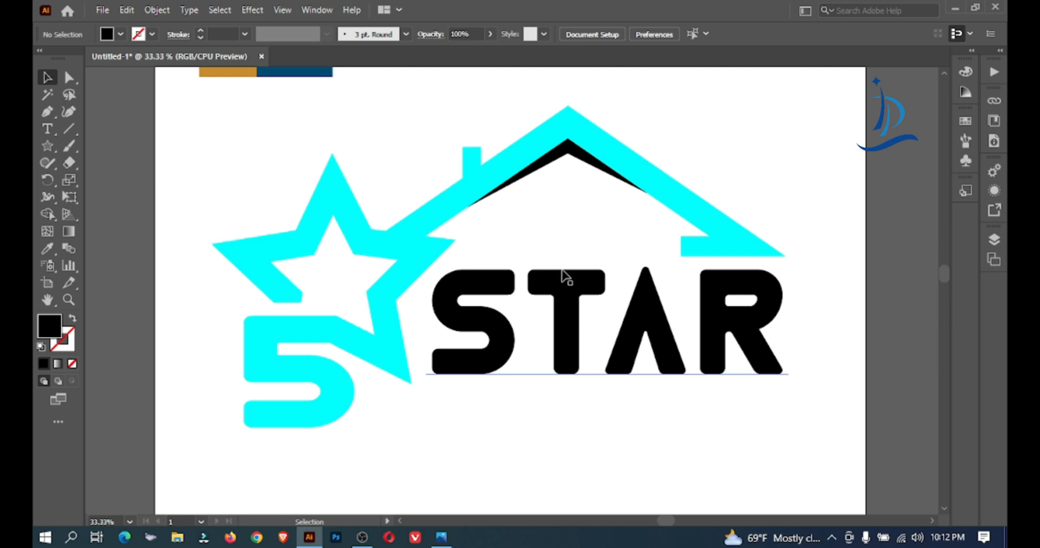
{"action": "left_click", "coordinate": [585, 283]}
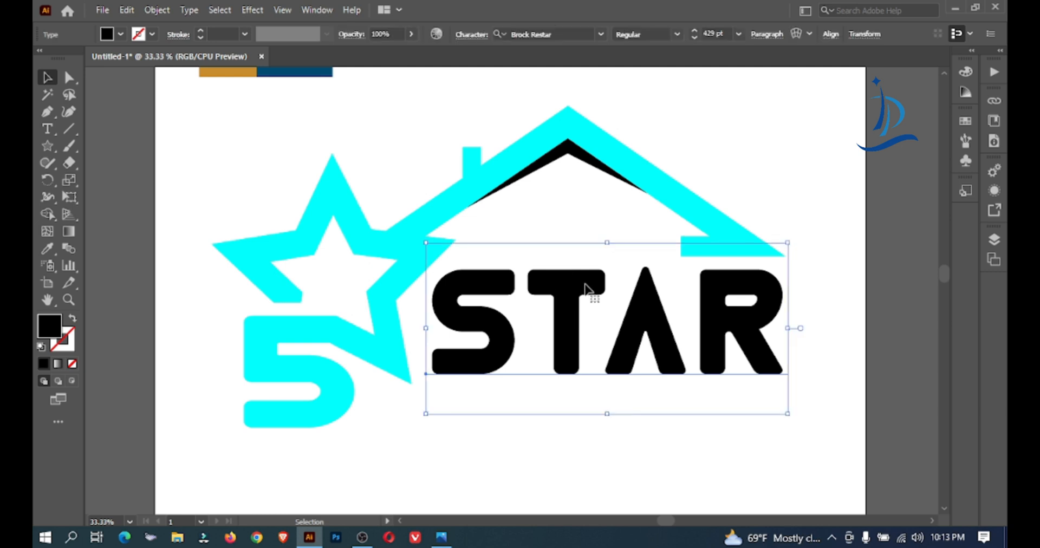
Draw a small black square above the star's left arm and duplicate it into a two-by-two window grid
{"action": "left_click", "coordinate": [76, 143]}
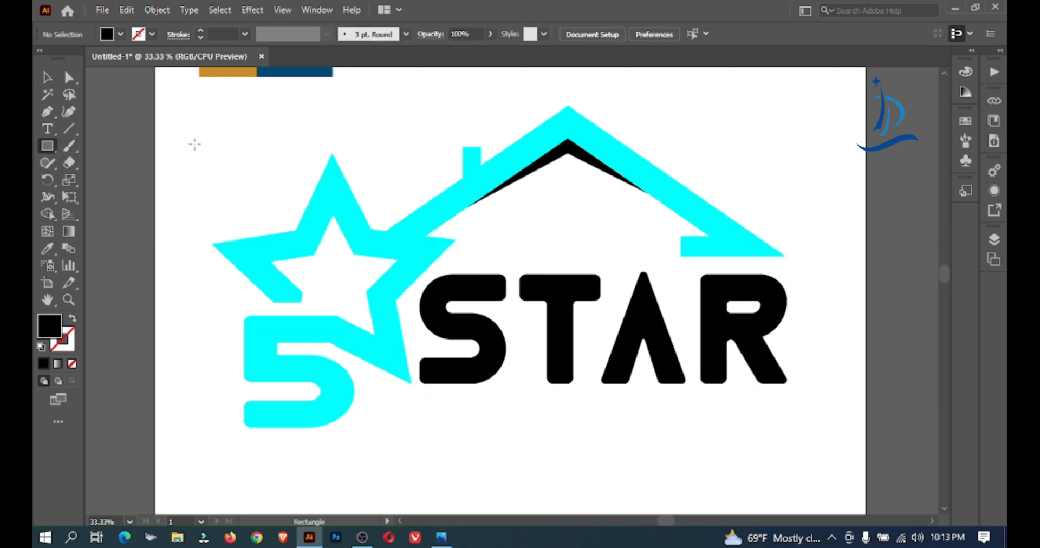
{"action": "left_click_drag", "start_coordinate": [199, 140], "coordinate": [245, 155]}
{"action": "left_click", "coordinate": [47, 78]}
{"action": "left_click_drag", "start_coordinate": [199, 120], "coordinate": [262, 161]}
{"action": "left_click", "coordinate": [269, 158]}
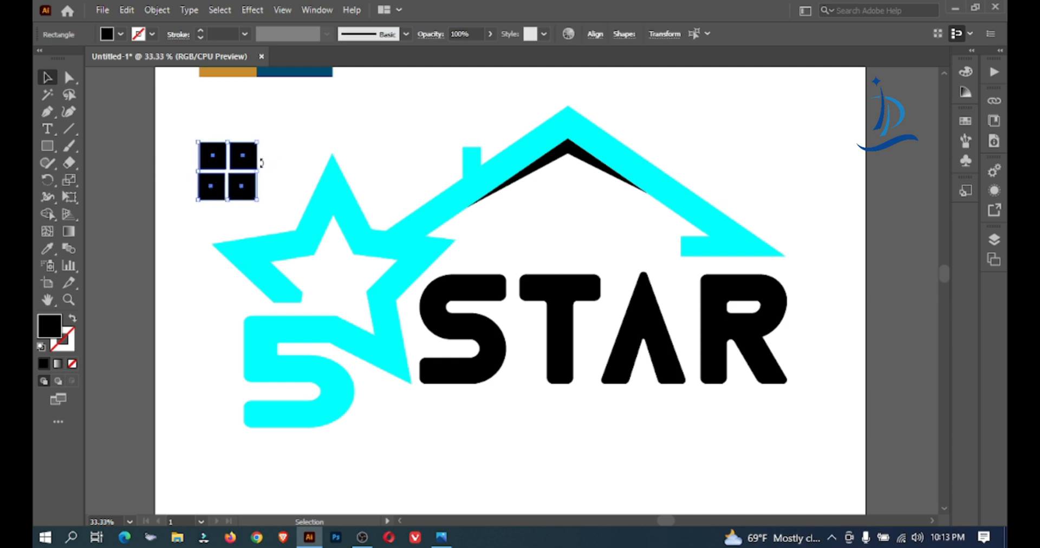
{"action": "left_click", "coordinate": [296, 124]}
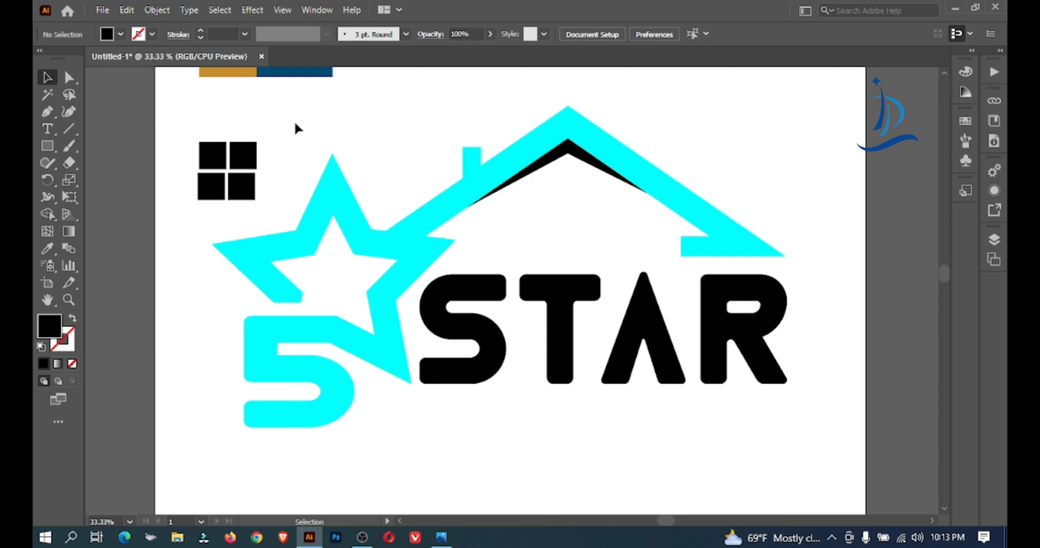
Nudge the window's upper left square to the left and its lower right square to the right to line up the columns
{"action": "left_click", "coordinate": [288, 145], "text": "ctrl"}
{"action": "left_click", "coordinate": [288, 145], "text": "ctrl"}
{"action": "left_click", "coordinate": [288, 145], "text": "ctrl"}
{"action": "left_click_drag", "start_coordinate": [814, 505], "coordinate": [262, 139]}
{"action": "left_click", "coordinate": [364, 337]}
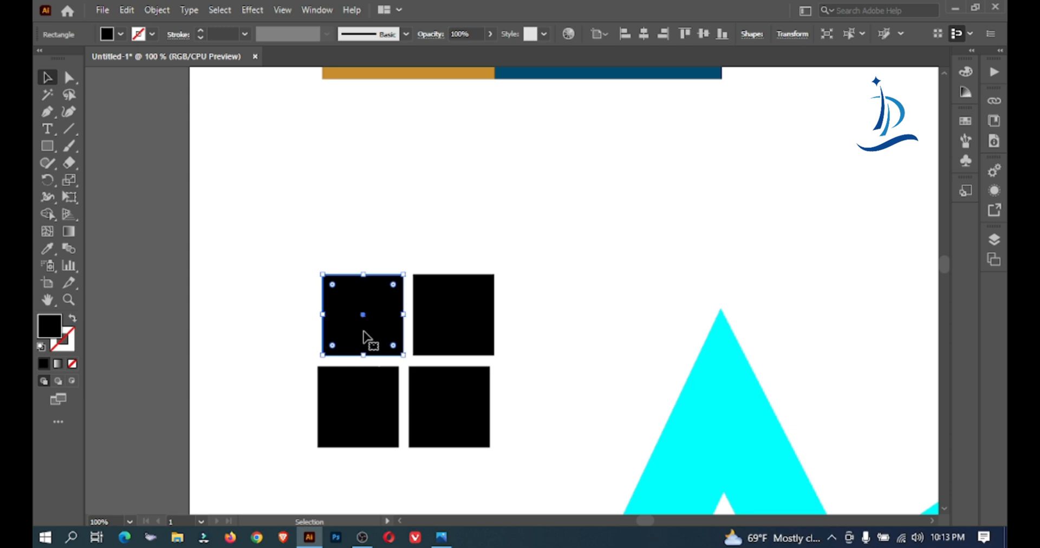
{"action": "key", "text": "Left"}
{"action": "key", "text": "Left"}
{"action": "key", "text": "Left"}
{"action": "key", "text": "Left"}
{"action": "key", "text": "Left"}
{"action": "key", "text": "Left"}
{"action": "left_click", "coordinate": [457, 269]}
{"action": "left_click", "coordinate": [455, 435]}
{"action": "key", "text": "Right"}
{"action": "key", "text": "Right"}
{"action": "key", "text": "Right"}
{"action": "key", "text": "Right"}
{"action": "key", "text": "Right"}
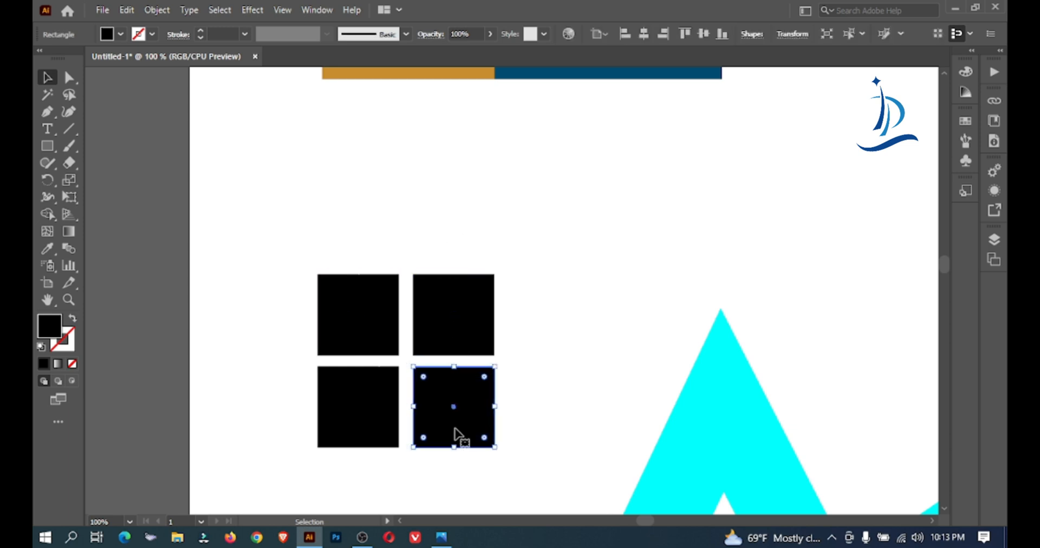
Nudge the window's two upper squares upward to match the vertical and horizontal gaps
{"action": "left_click_drag", "start_coordinate": [561, 299], "coordinate": [212, 327]}
{"action": "key", "text": "Up"}
{"action": "key", "text": "Up"}
{"action": "key", "text": "Up"}
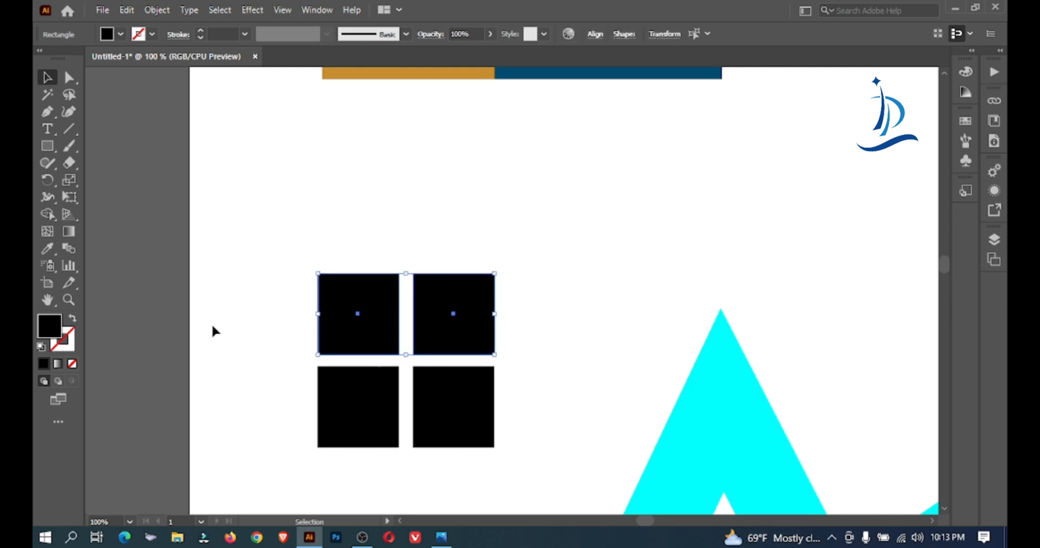
Select only the four window squares and group them
{"action": "left_click_drag", "start_coordinate": [288, 190], "coordinate": [481, 435]}
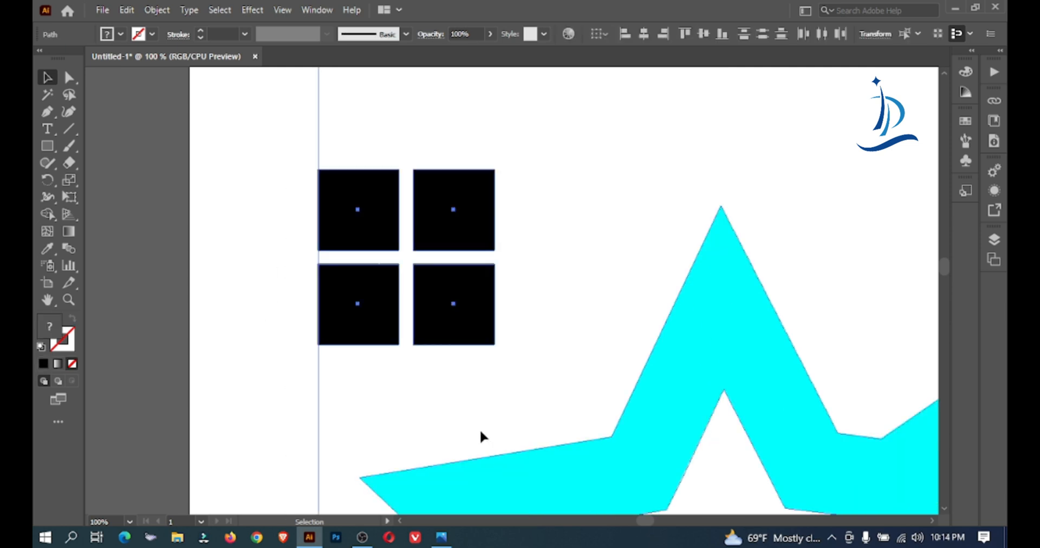
{"action": "left_click", "coordinate": [533, 323]}
{"action": "key", "text": "a"}
{"action": "left_click_drag", "start_coordinate": [313, 151], "coordinate": [464, 323]}
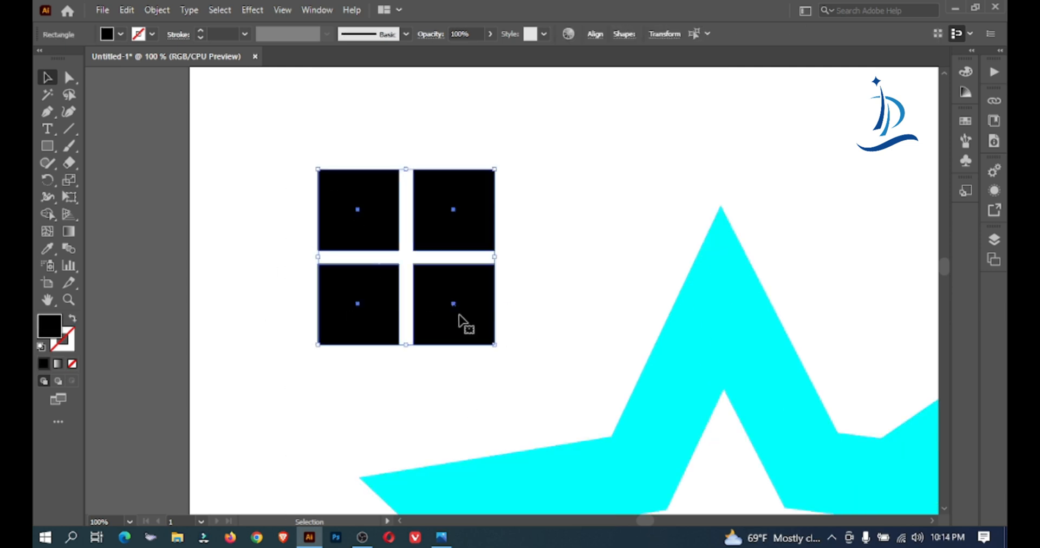
{"action": "key", "text": "v"}
{"action": "key", "text": "ctrl+g"}
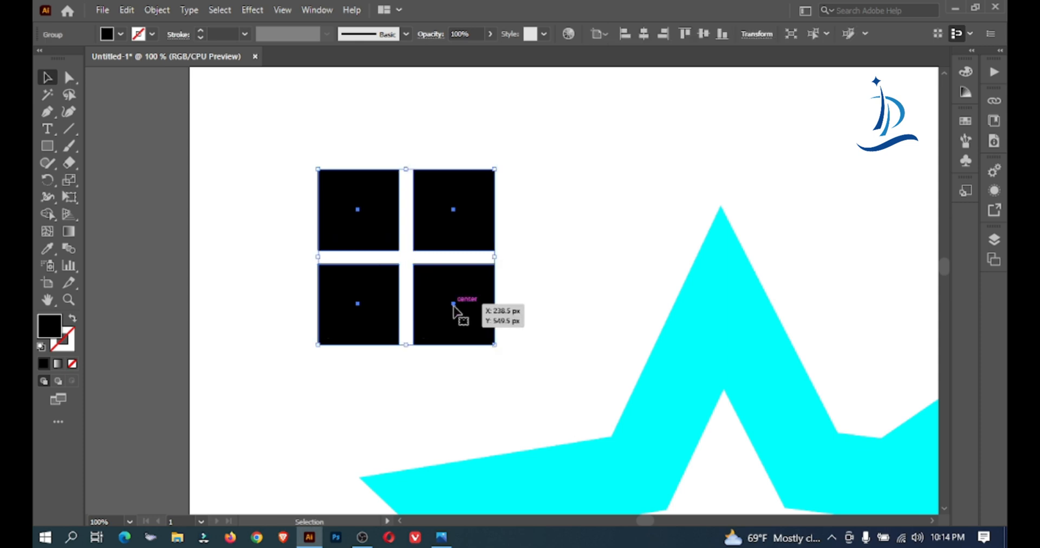
Move the grouped window under the roof peak, centred above the STAR text
{"action": "left_click", "coordinate": [453, 305], "text": "ctrl+alt"}
{"action": "left_click", "coordinate": [453, 304], "text": "ctrl+alt"}
{"action": "left_click_drag", "start_coordinate": [518, 311], "coordinate": [247, 310]}
{"action": "left_click", "coordinate": [376, 276], "text": "ctrl+alt"}
{"action": "left_click", "coordinate": [376, 276], "text": "ctrl+alt"}
{"action": "left_click_drag", "start_coordinate": [608, 352], "coordinate": [390, 292]}
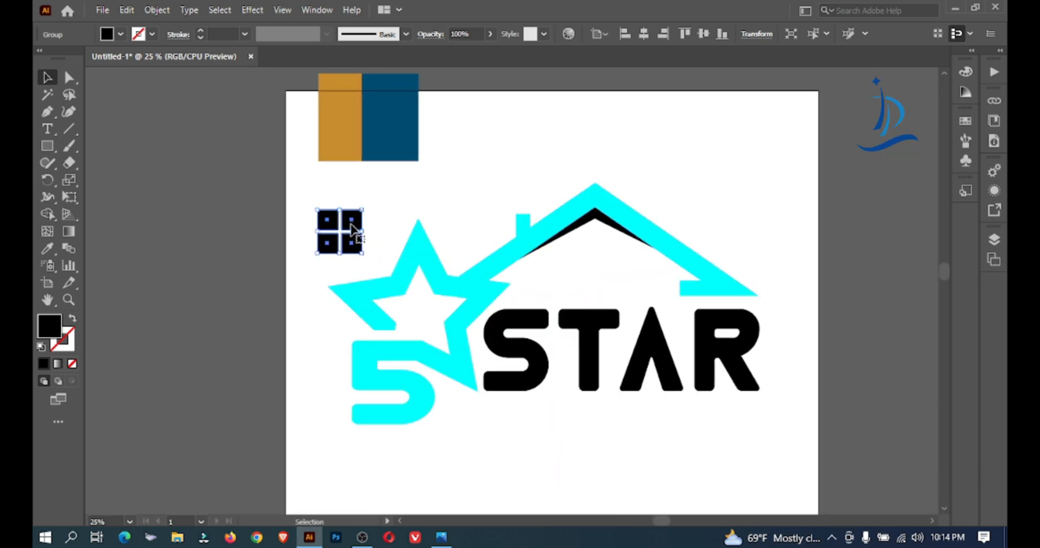
{"action": "left_click_drag", "start_coordinate": [347, 231], "coordinate": [601, 266]}
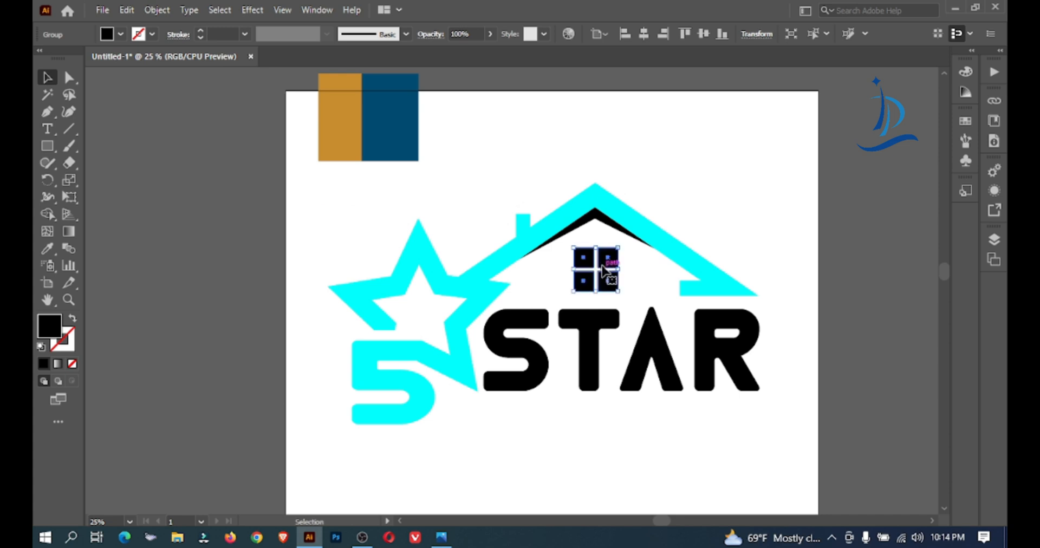
{"action": "left_click", "coordinate": [691, 194]}
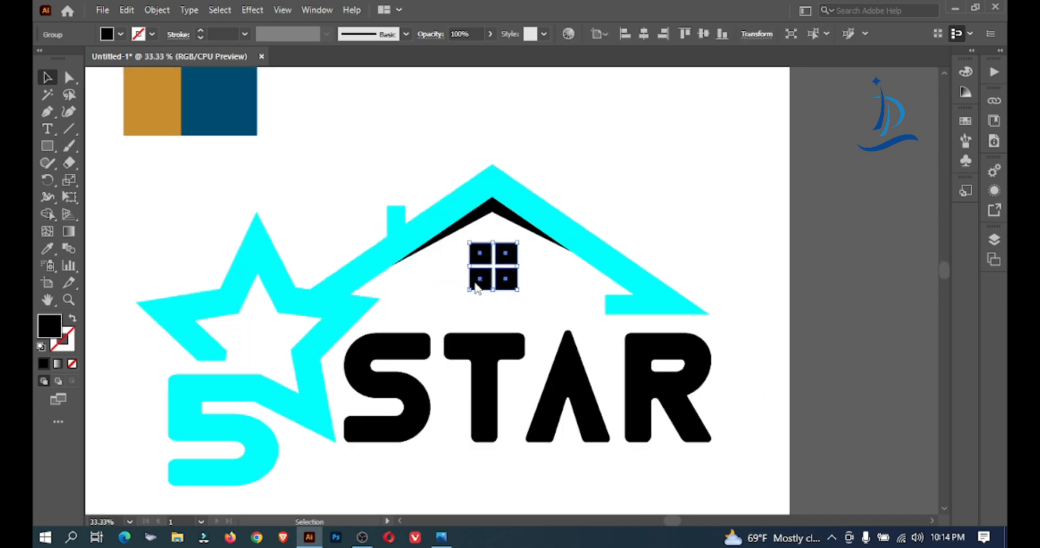
Ungroup the window and place a copy of one pane below the right slope of the roof
{"action": "right_click", "coordinate": [475, 282]}
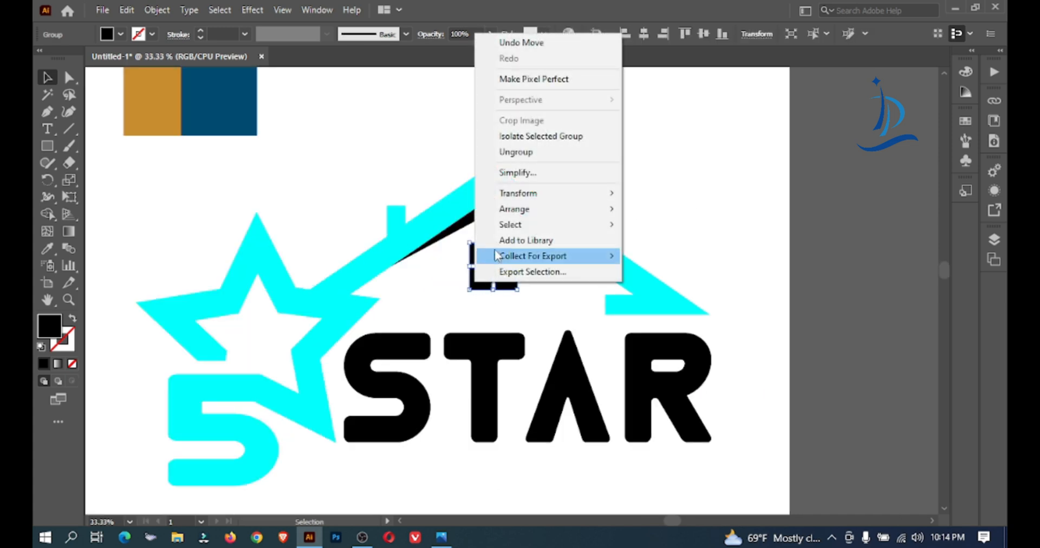
{"action": "left_click", "coordinate": [506, 153]}
{"action": "left_click", "coordinate": [534, 288]}
{"action": "left_click_drag", "start_coordinate": [506, 281], "coordinate": [585, 311]}
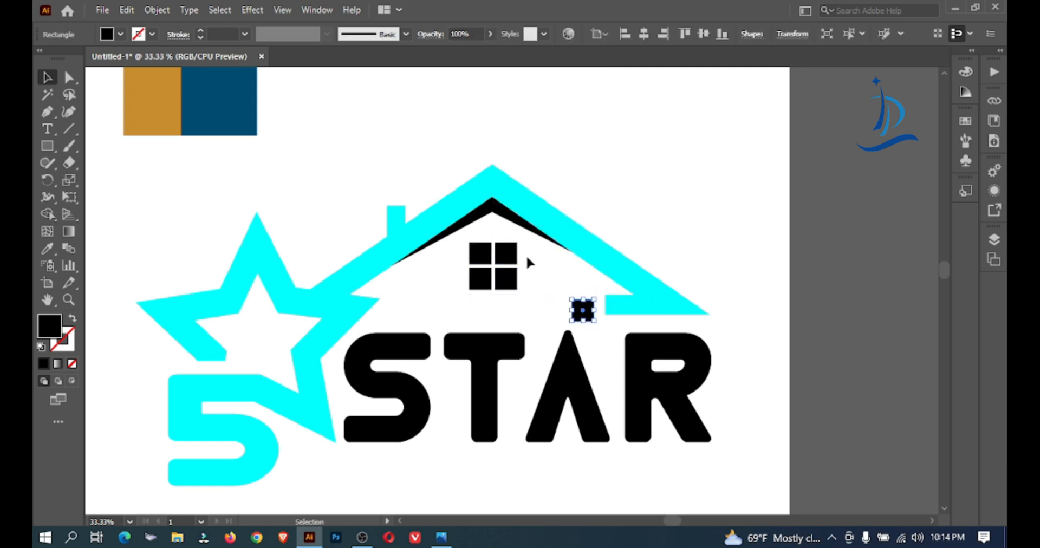
Group the four window panes again and scale the separate square down to about two thirds of its size
{"action": "left_click_drag", "start_coordinate": [470, 286], "coordinate": [469, 285]}
{"action": "left_click", "coordinate": [584, 309]}
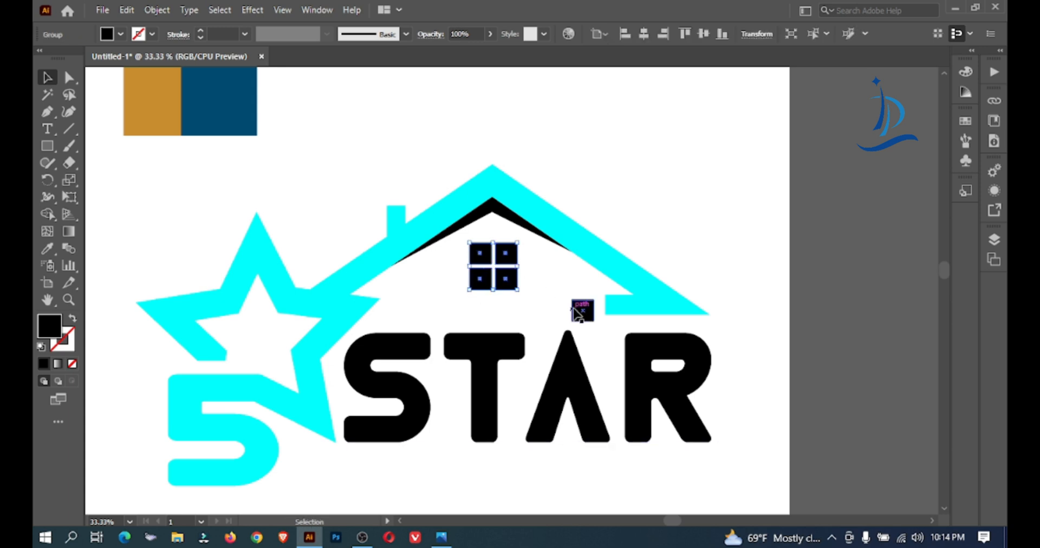
{"action": "left_click_drag", "start_coordinate": [592, 299], "coordinate": [954, 279]}
{"action": "scroll", "coordinate": [647, 288], "scroll_direction": "up", "scroll_amount": 2}
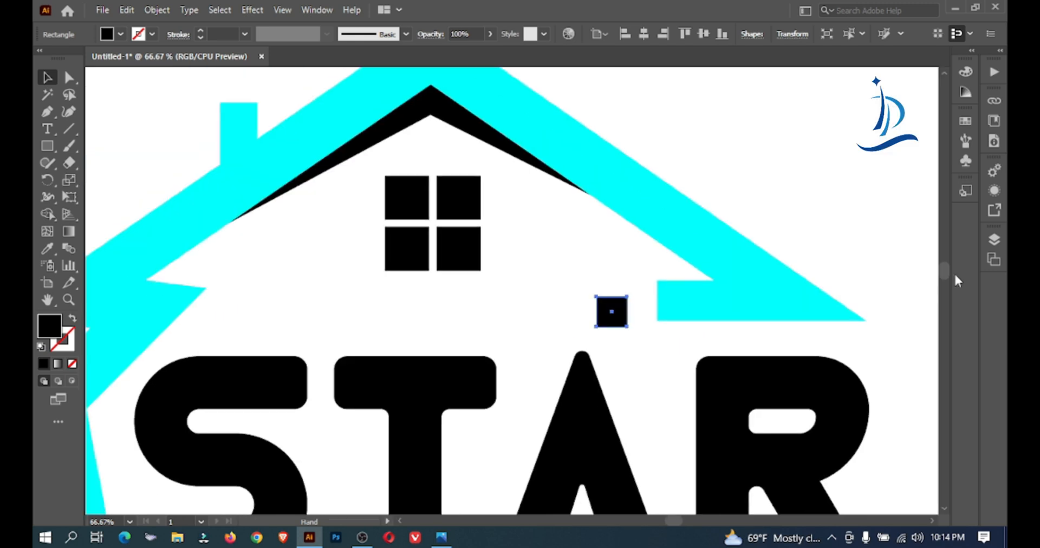
{"action": "left_click_drag", "start_coordinate": [607, 306], "coordinate": [483, 316]}
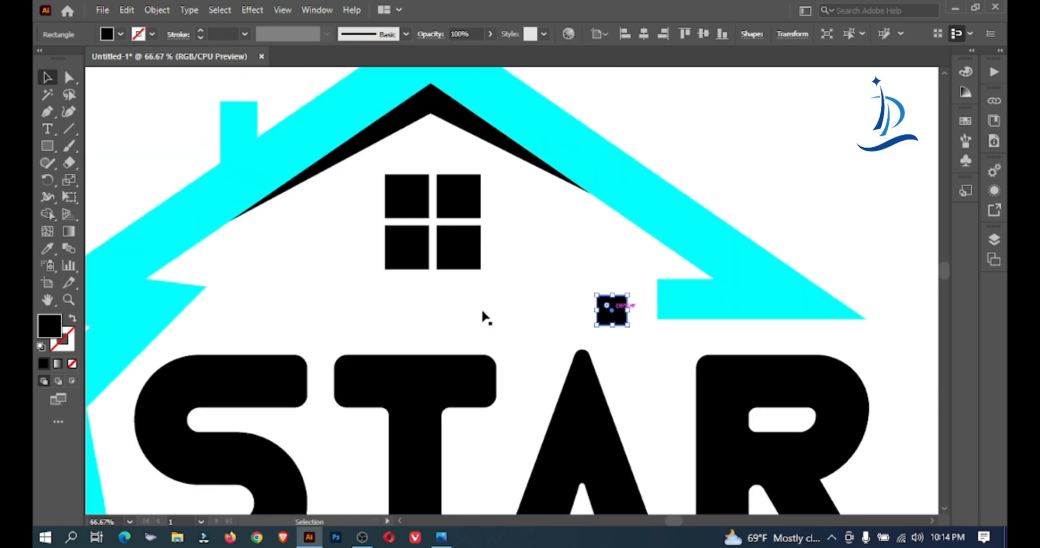
{"action": "left_click", "coordinate": [584, 299]}
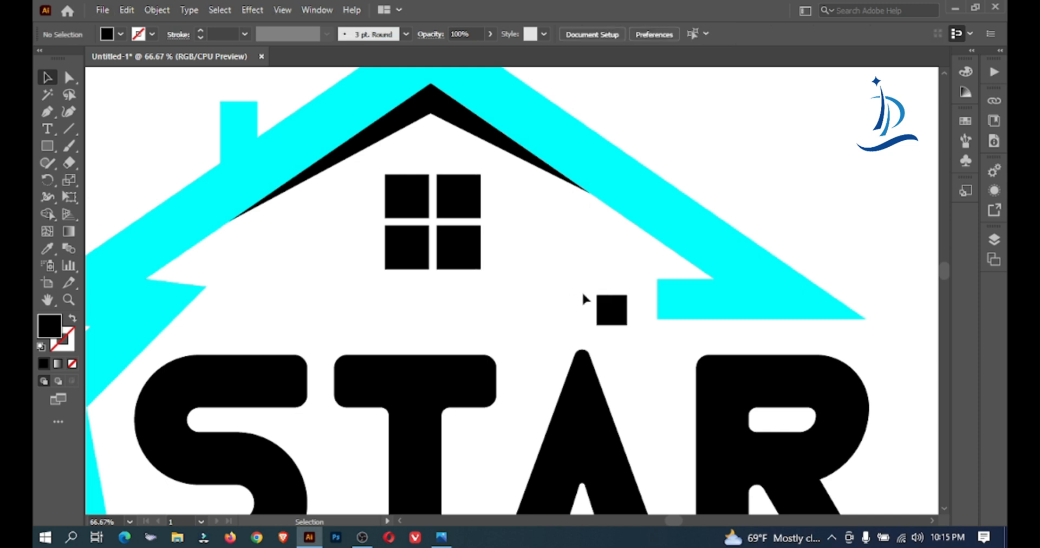
Duplicate the small square into a row of five between the window and the STAR text
{"action": "left_click_drag", "start_coordinate": [609, 309], "coordinate": [436, 306]}
{"action": "left_click", "coordinate": [581, 286]}
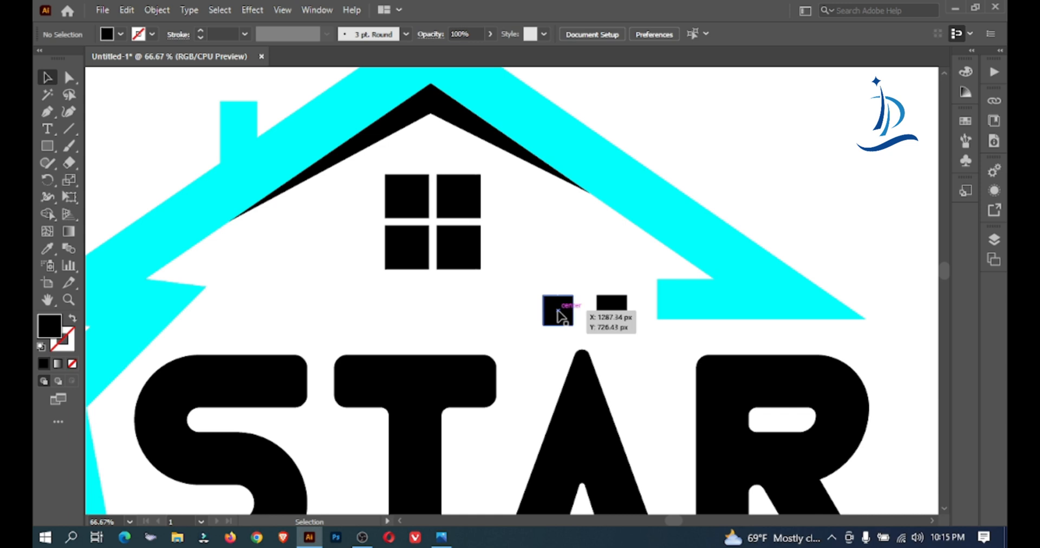
{"action": "left_click_drag", "start_coordinate": [558, 313], "coordinate": [429, 308]}
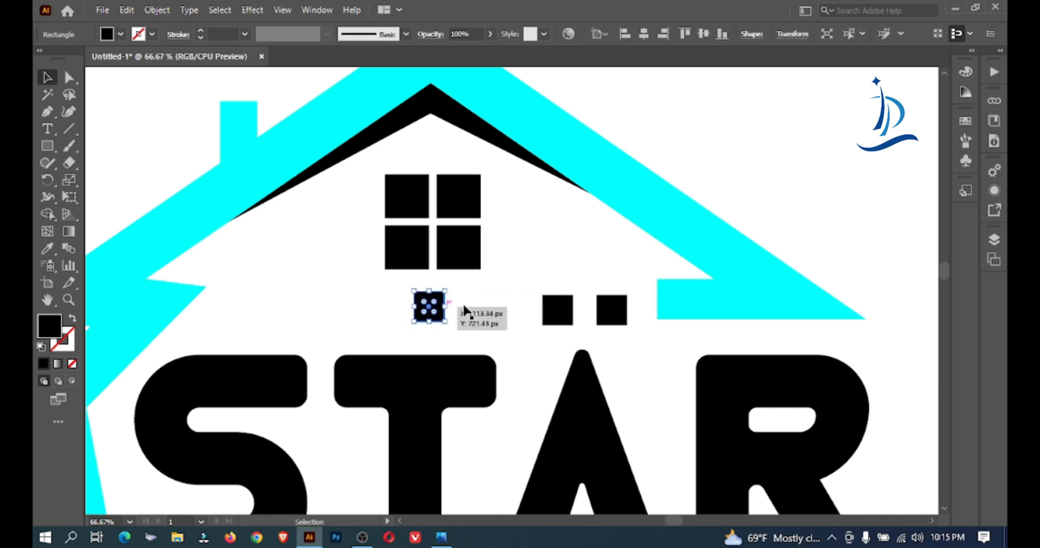
{"action": "left_click_drag", "start_coordinate": [558, 312], "coordinate": [345, 310]}
{"action": "left_click_drag", "start_coordinate": [558, 310], "coordinate": [255, 309]}
Draw a horizontal line through the row of small squares and align the squares with it by vertical centre
{"action": "left_click_drag", "start_coordinate": [252, 271], "coordinate": [594, 321]}
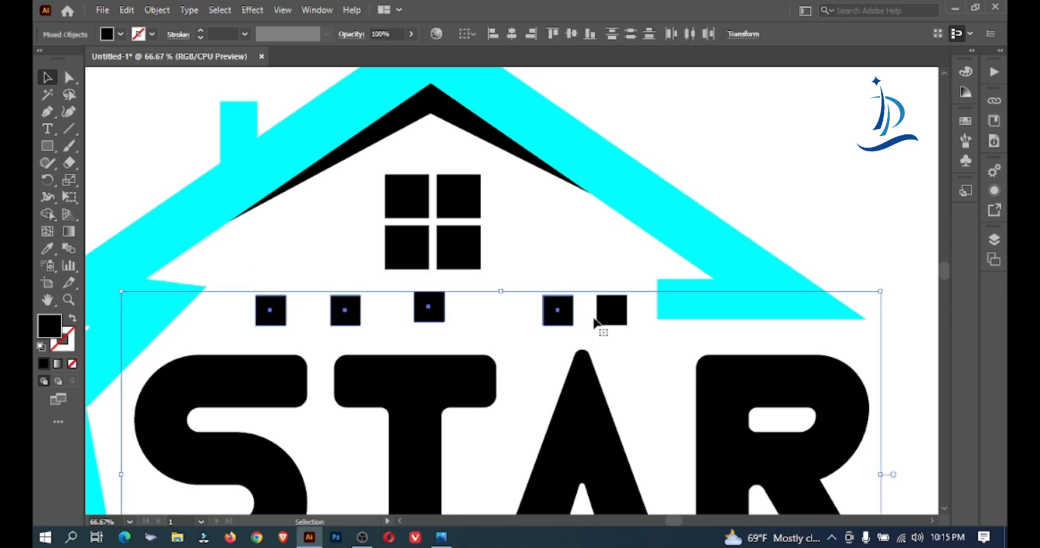
{"action": "left_click_drag", "start_coordinate": [609, 275], "coordinate": [271, 317]}
{"action": "left_click_drag", "start_coordinate": [500, 304], "coordinate": [800, 325]}
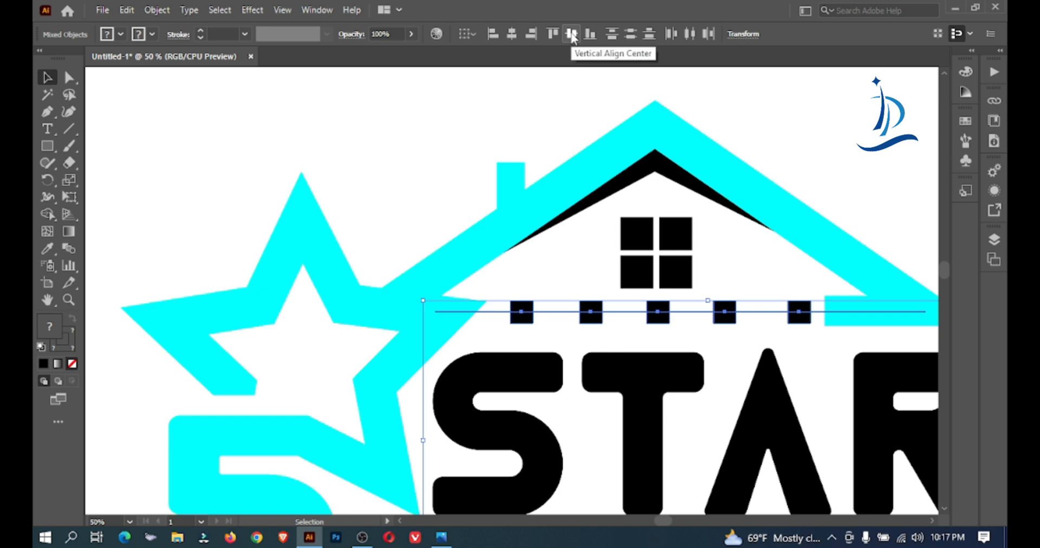
{"action": "left_click", "coordinate": [789, 283]}
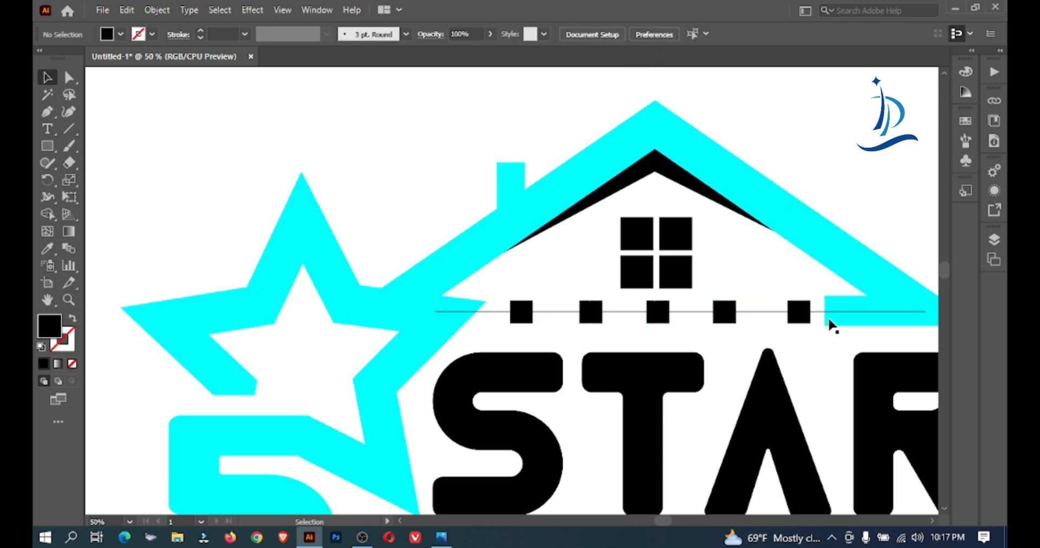
Select the five small squares together with the horizontal line and move them to the empty area above the roof
{"action": "left_click", "coordinate": [520, 312]}
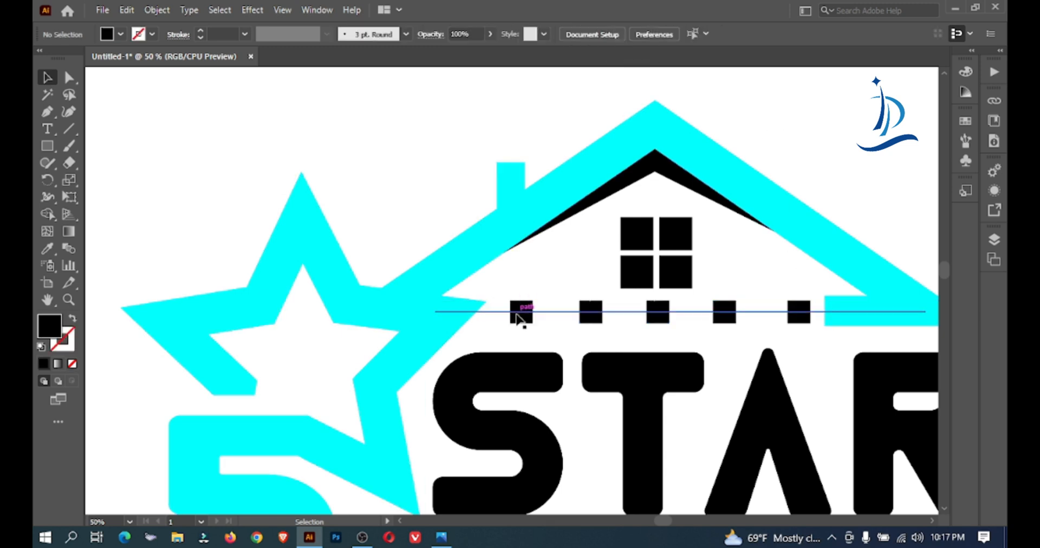
{"action": "left_click", "coordinate": [528, 309], "text": "shift"}
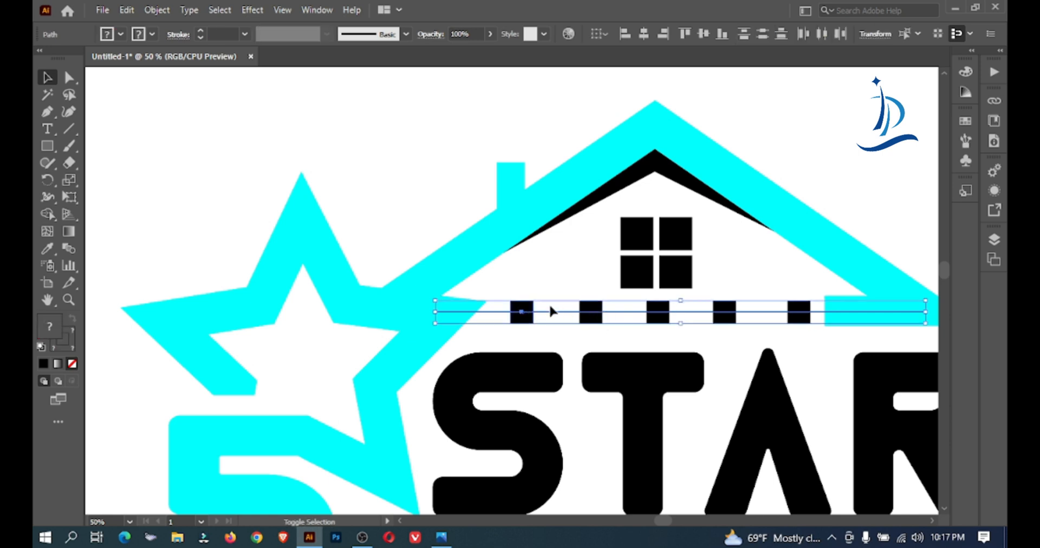
{"action": "left_click", "coordinate": [664, 311], "text": "shift"}
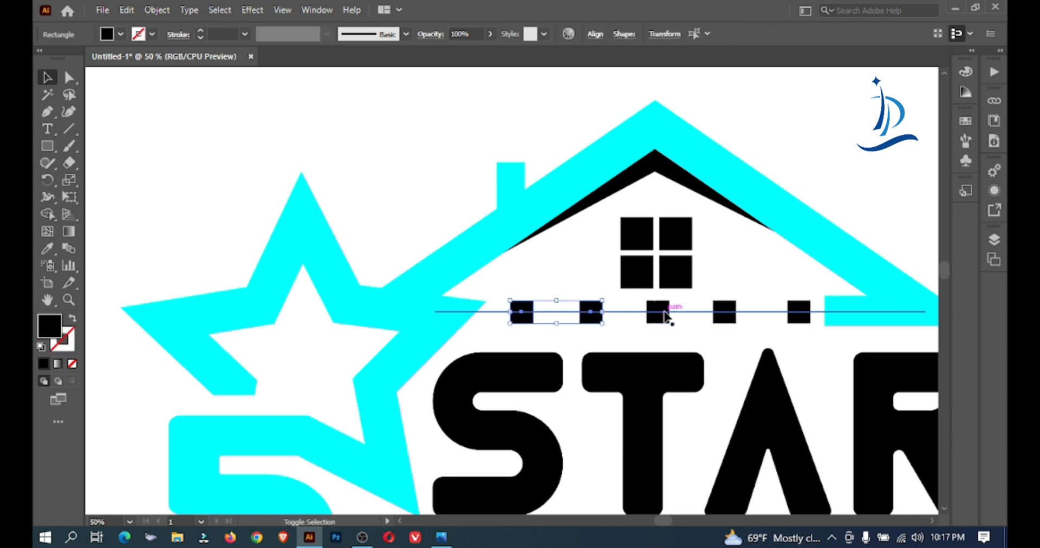
{"action": "left_click", "coordinate": [725, 311], "text": "shift"}
{"action": "left_click", "coordinate": [797, 311], "text": "shift"}
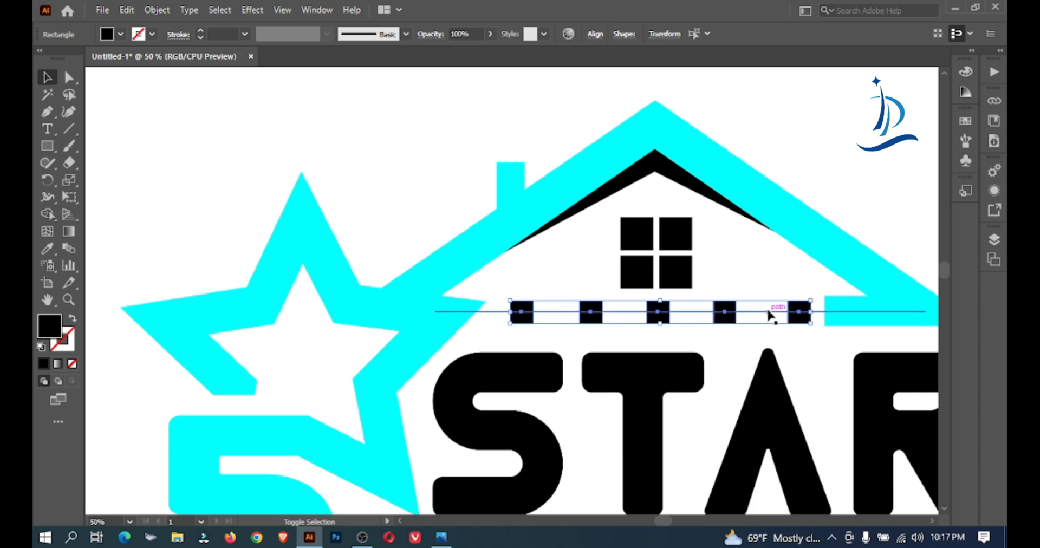
{"action": "left_click", "coordinate": [765, 311], "text": "shift"}
{"action": "key", "text": "ctrl+minus"}
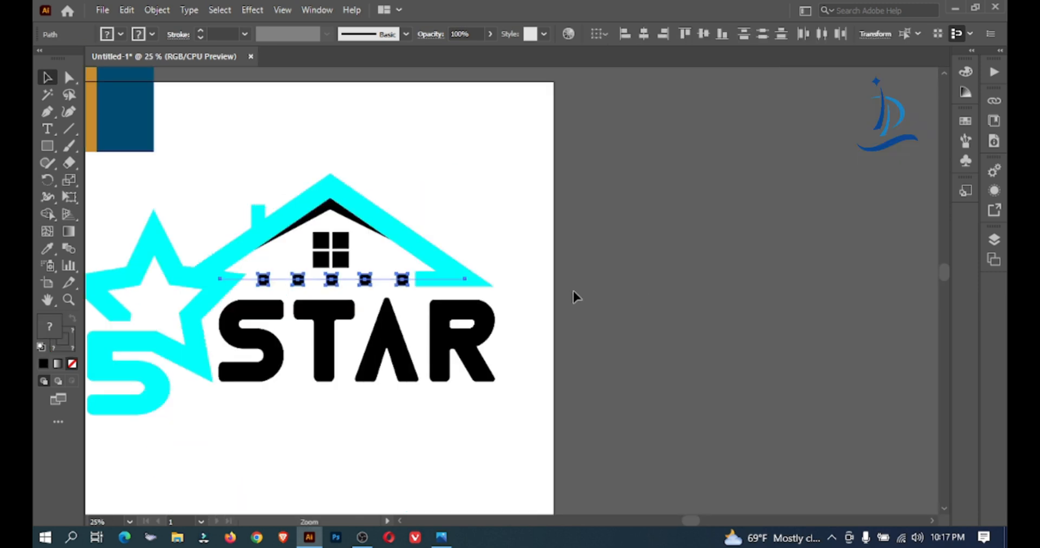
{"action": "left_click_drag", "start_coordinate": [409, 268], "coordinate": [495, 147]}
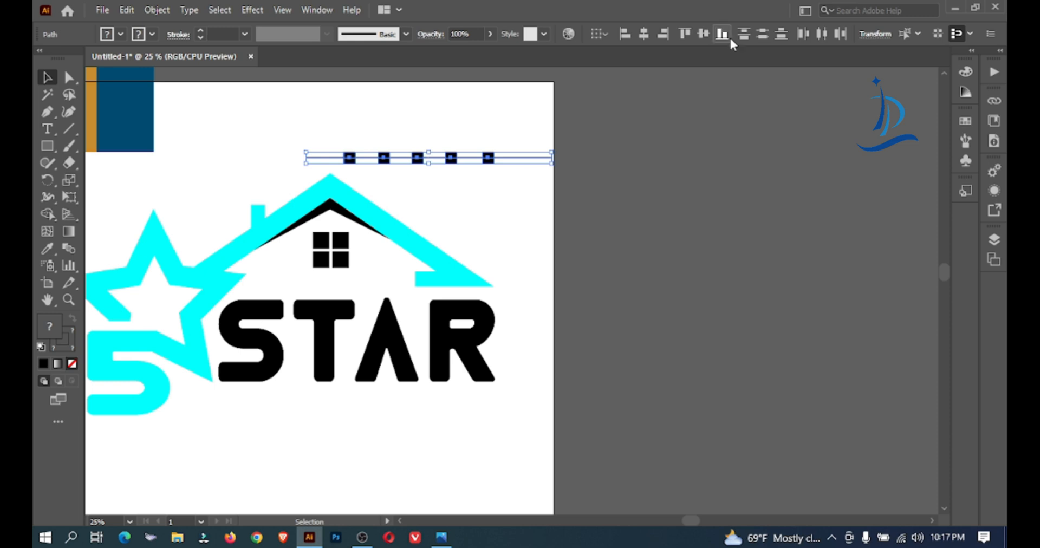
Space the five small squares evenly along the line with horizontal distribute left
{"action": "left_click", "coordinate": [821, 34]}
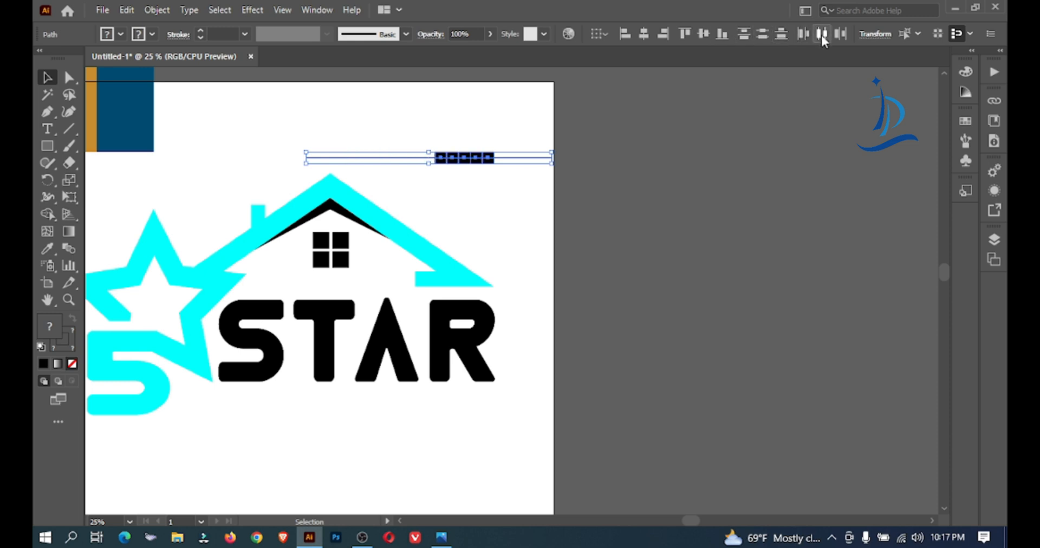
{"action": "left_click", "coordinate": [802, 34]}
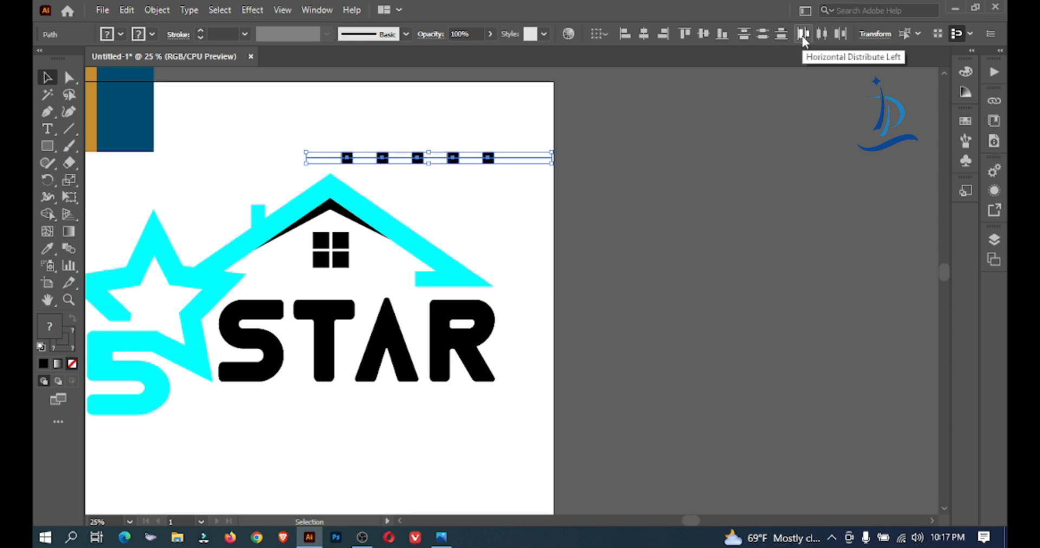
{"action": "left_click", "coordinate": [839, 35]}
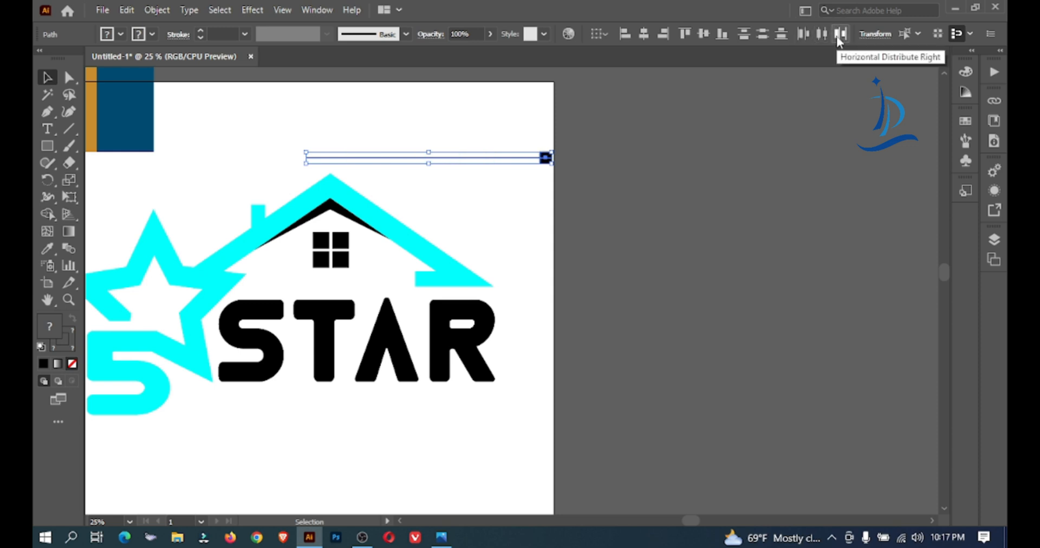
{"action": "left_click", "coordinate": [805, 35]}
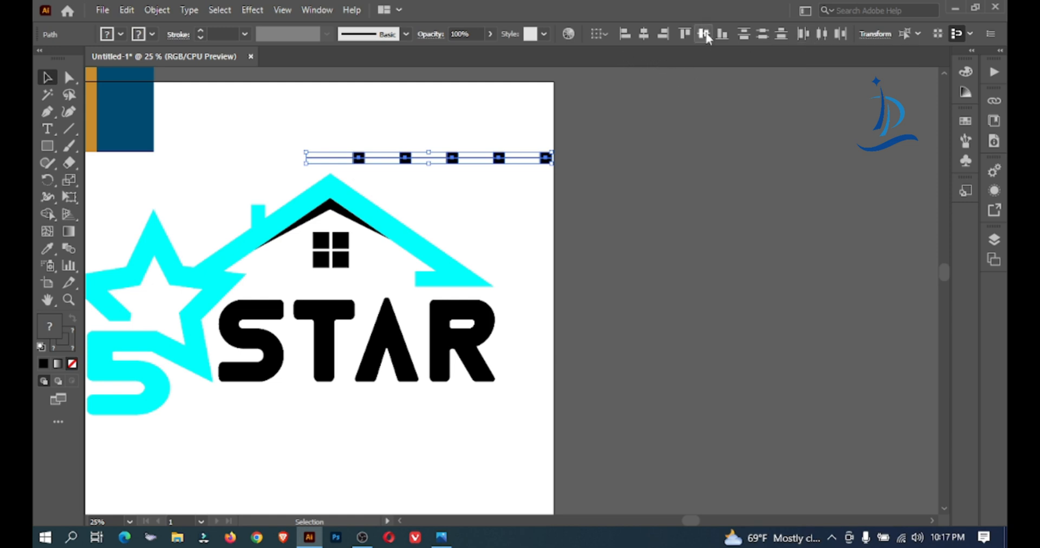
Shift the row of squares and its line over the roof peak and narrow it to about four fifths of its width
{"action": "left_click", "coordinate": [439, 127]}
{"action": "left_click_drag", "start_coordinate": [404, 157], "coordinate": [558, 181]}
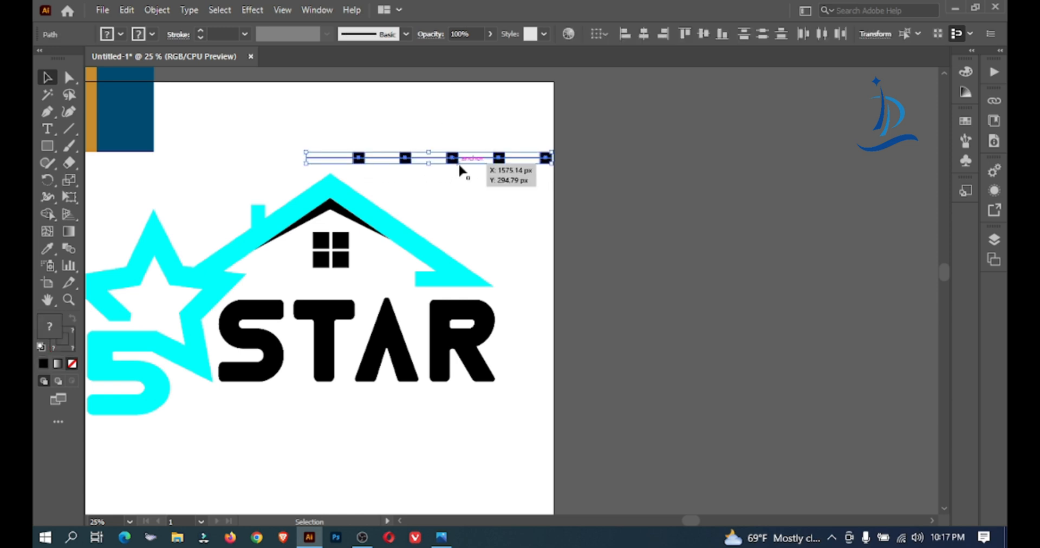
{"action": "left_click_drag", "start_coordinate": [457, 168], "coordinate": [418, 133]}
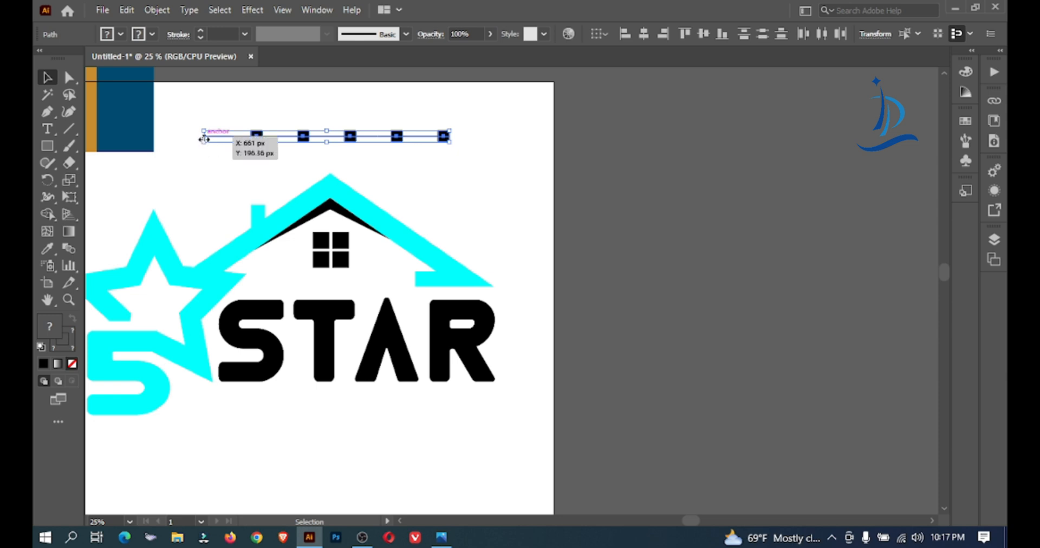
{"action": "left_click_drag", "start_coordinate": [203, 138], "coordinate": [256, 136]}
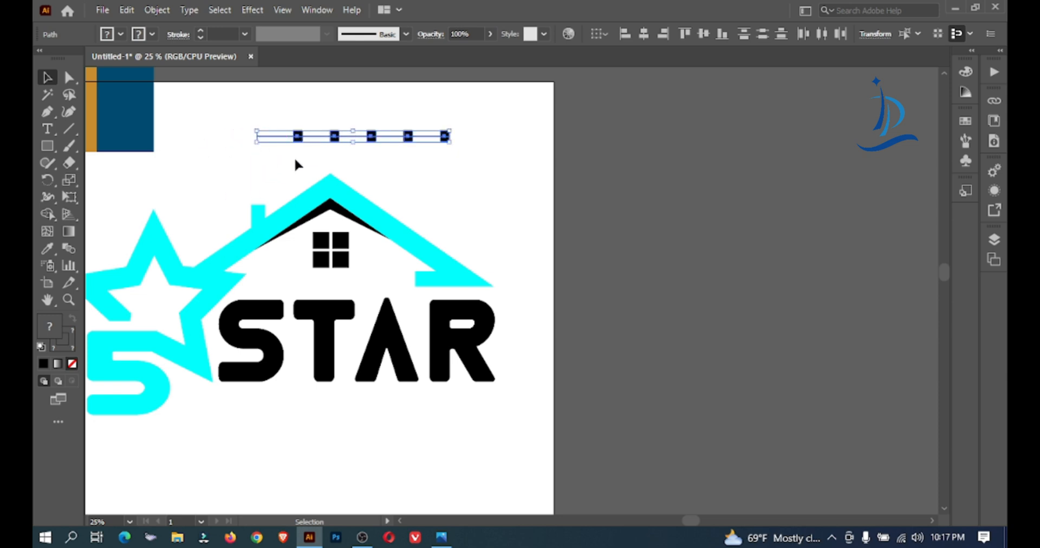
Move the row of squares back between the window and the STAR text and nudge it slightly upward
{"action": "left_click_drag", "start_coordinate": [376, 139], "coordinate": [337, 282]}
{"action": "key", "text": "ctrl+space"}
{"action": "left_click", "coordinate": [448, 244], "text": "ctrl"}
{"action": "left_click", "coordinate": [448, 244], "text": "ctrl"}
{"action": "left_click", "coordinate": [448, 244], "text": "ctrl"}
{"action": "left_click_drag", "start_coordinate": [553, 329], "coordinate": [515, 74]}
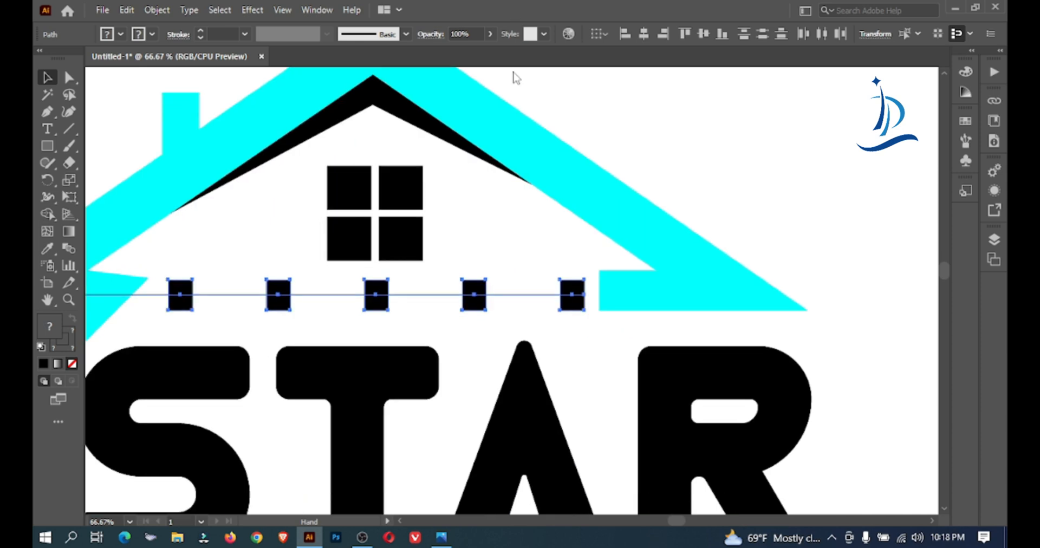
{"action": "key", "text": "Up"}
{"action": "key", "text": "Up"}
{"action": "key", "text": "Up"}
{"action": "key", "text": "Up"}
{"action": "key", "text": "Up"}
{"action": "key", "text": "Up"}
{"action": "key", "text": "Up"}
{"action": "key", "text": "Up"}
{"action": "key", "text": "Up"}
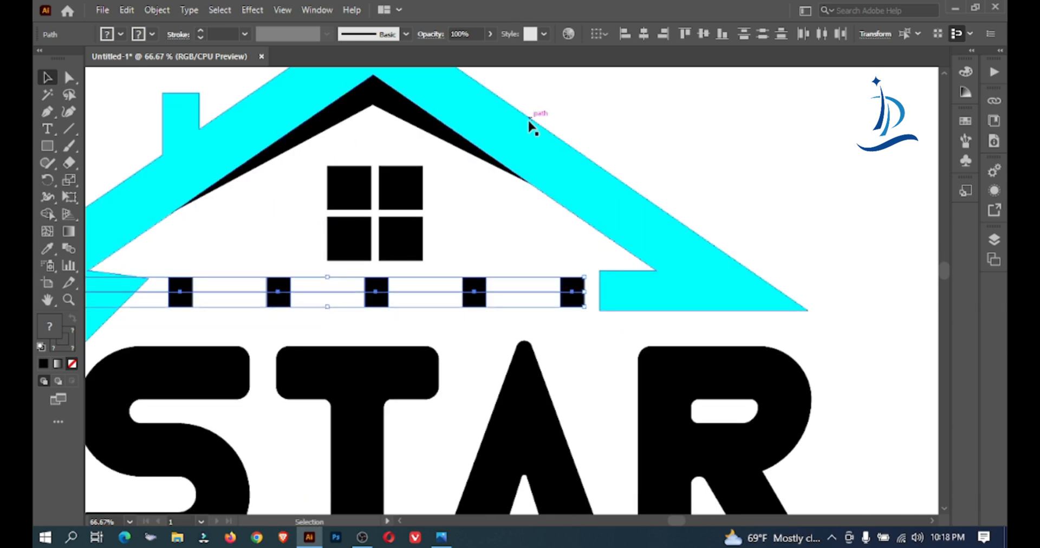
Delete the horizontal guide line running through the small squares
{"action": "left_click_drag", "start_coordinate": [423, 262], "coordinate": [441, 316]}
{"action": "key", "text": "ctrl+z"}
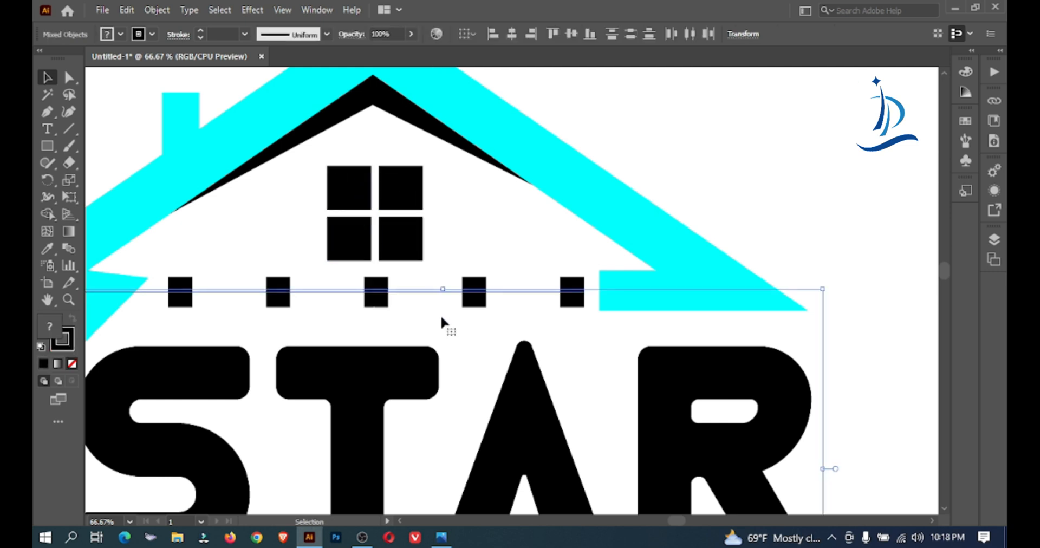
{"action": "left_click", "coordinate": [432, 306]}
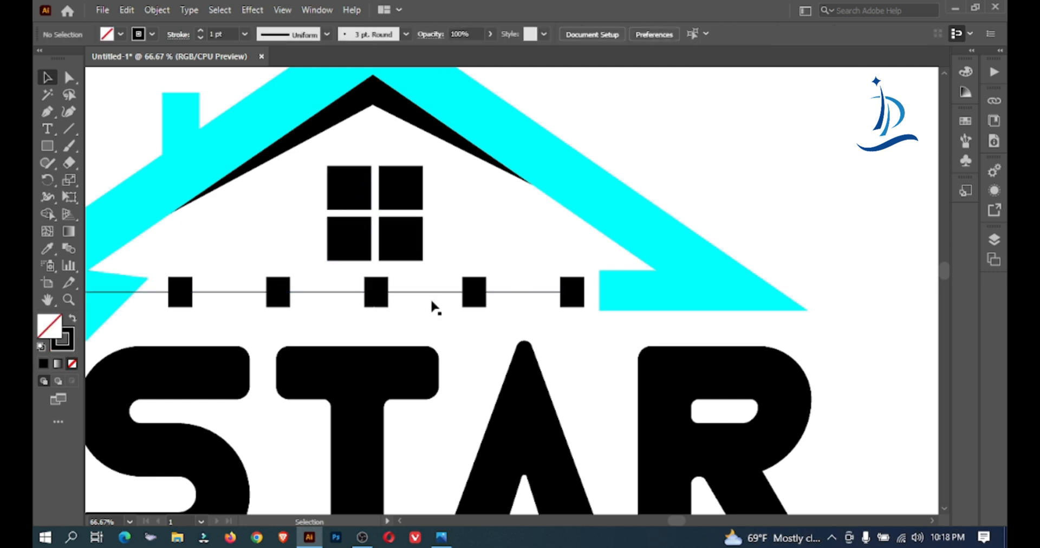
{"action": "left_click", "coordinate": [434, 292]}
{"action": "key", "text": "Delete"}
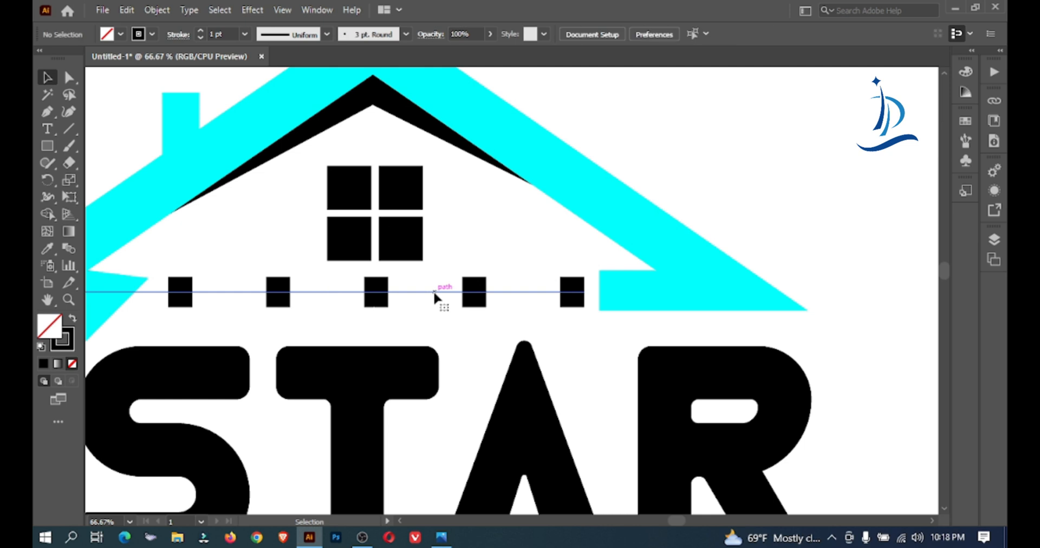
{"action": "left_click", "coordinate": [443, 292], "text": "ctrl+alt"}
{"action": "left_click", "coordinate": [443, 293], "text": "ctrl+alt"}
{"action": "left_click", "coordinate": [443, 292], "text": "ctrl+alt"}
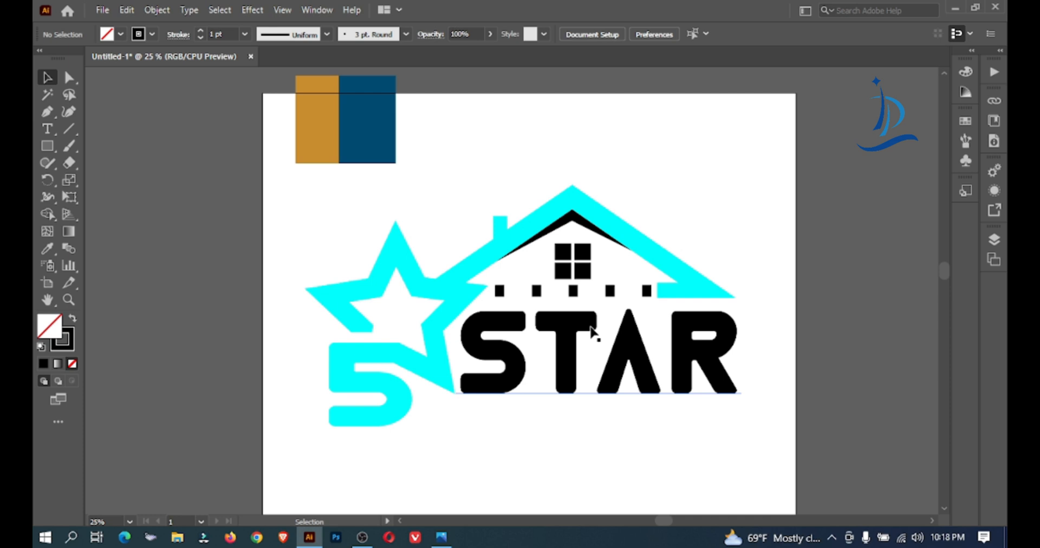
Add the text HOUSEKEEPING in Brock Restar below the STAR lettering
{"action": "left_click", "coordinate": [41, 128]}
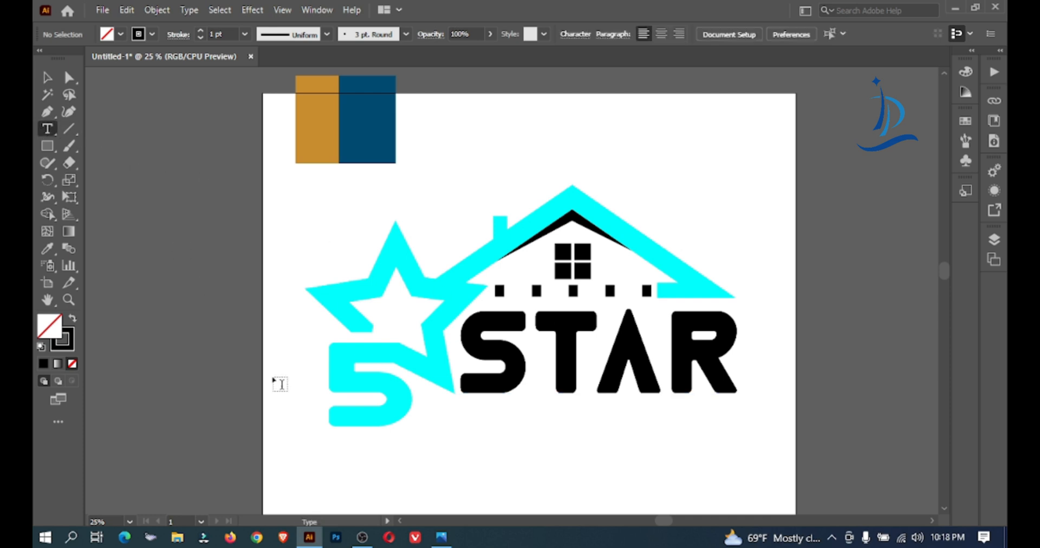
{"action": "left_click", "coordinate": [340, 456]}
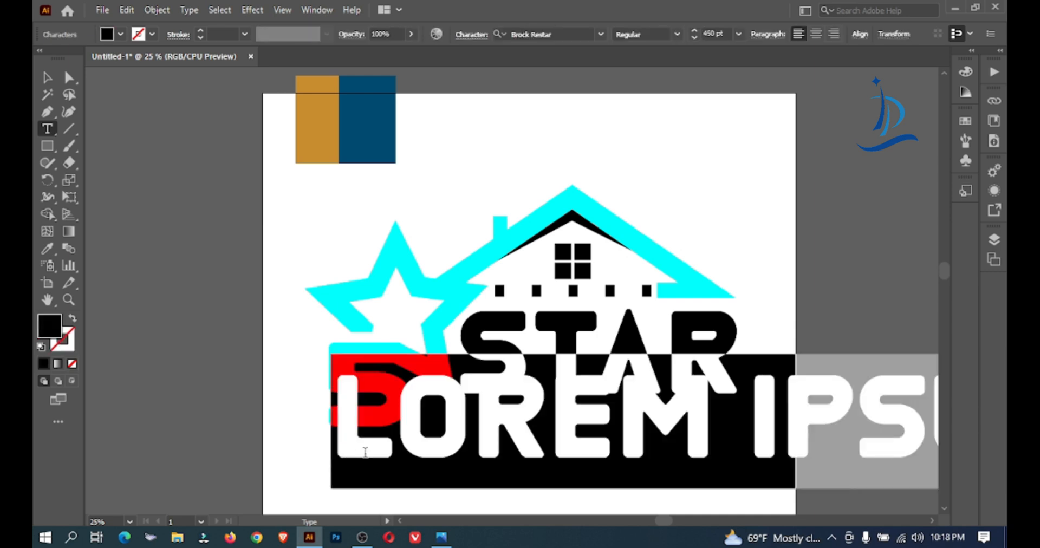
{"action": "type", "text": "H"}
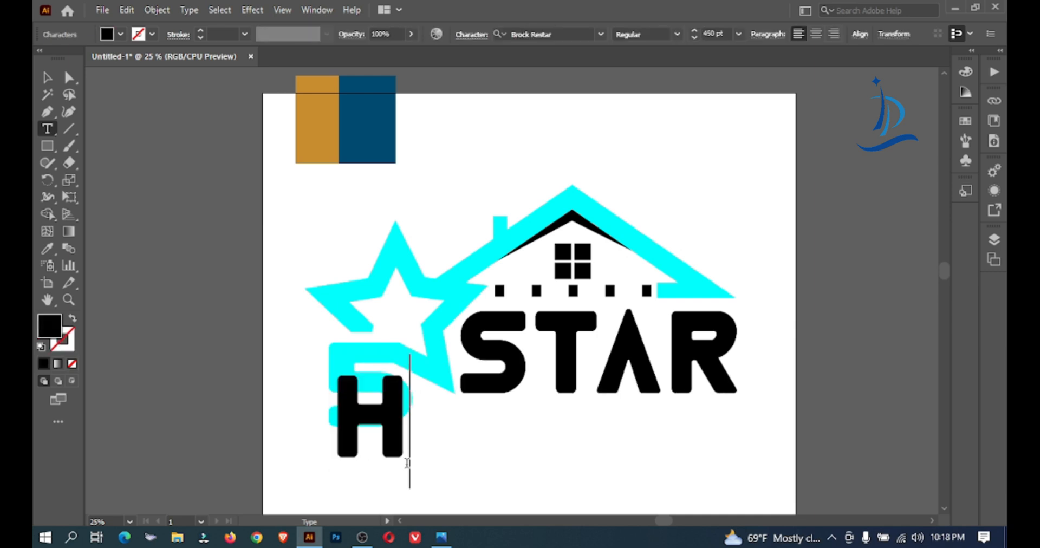
{"action": "type", "text": "OUS"}
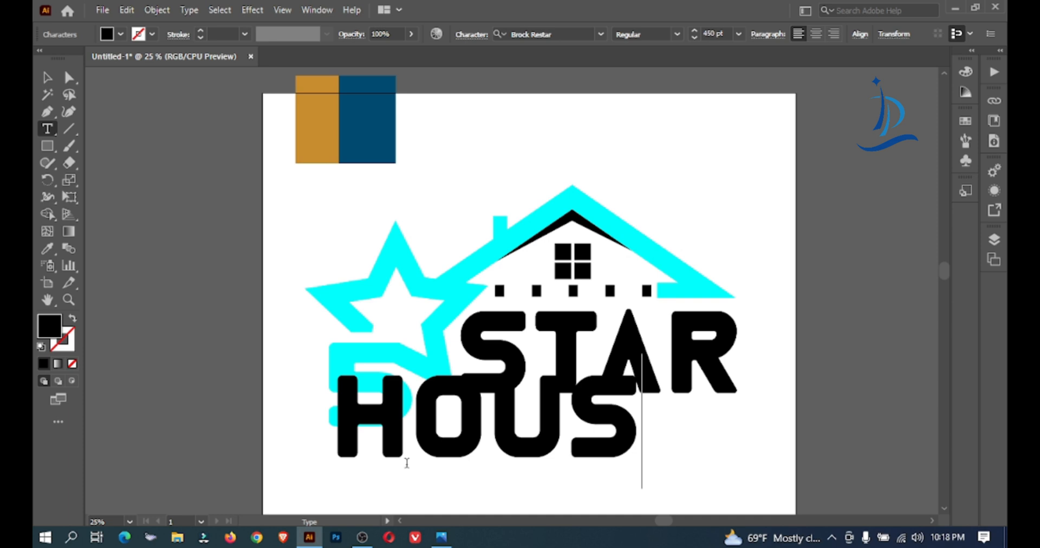
{"action": "type", "text": "E"}
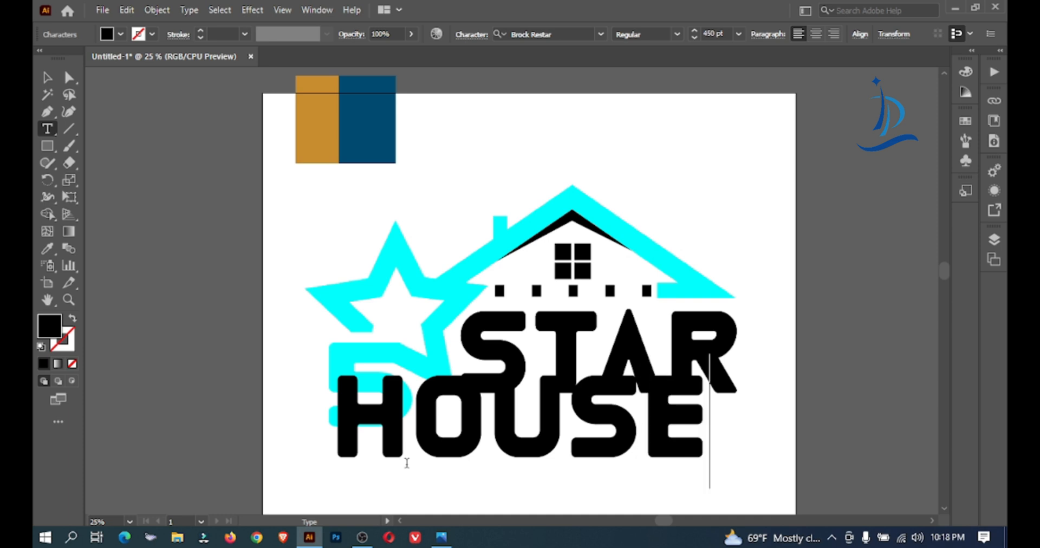
{"action": "type", "text": "KEEP"}
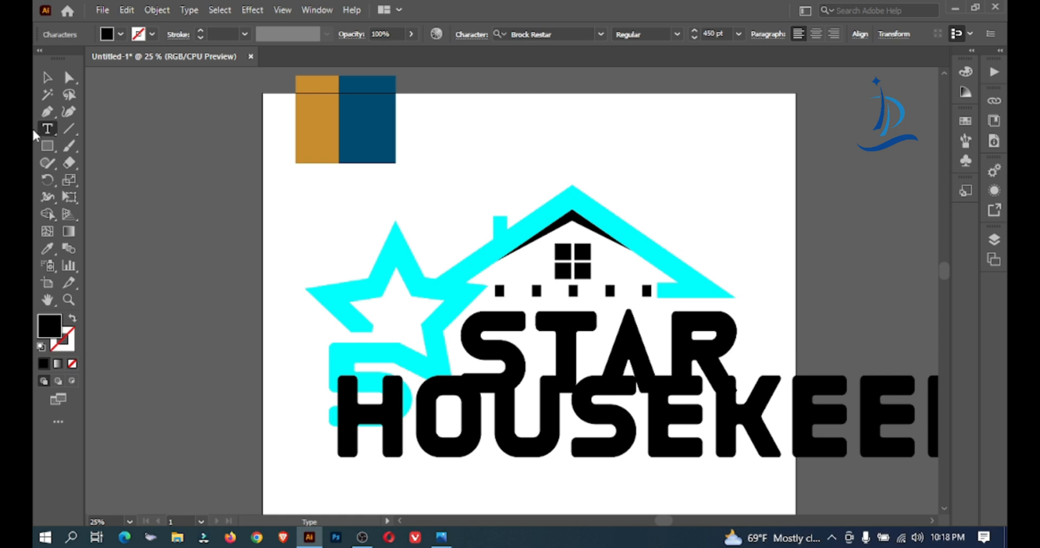
Reduce the HOUSEKEEPING text to 164 pt and place it directly under STAR, beside the 5
{"action": "left_click", "coordinate": [38, 79]}
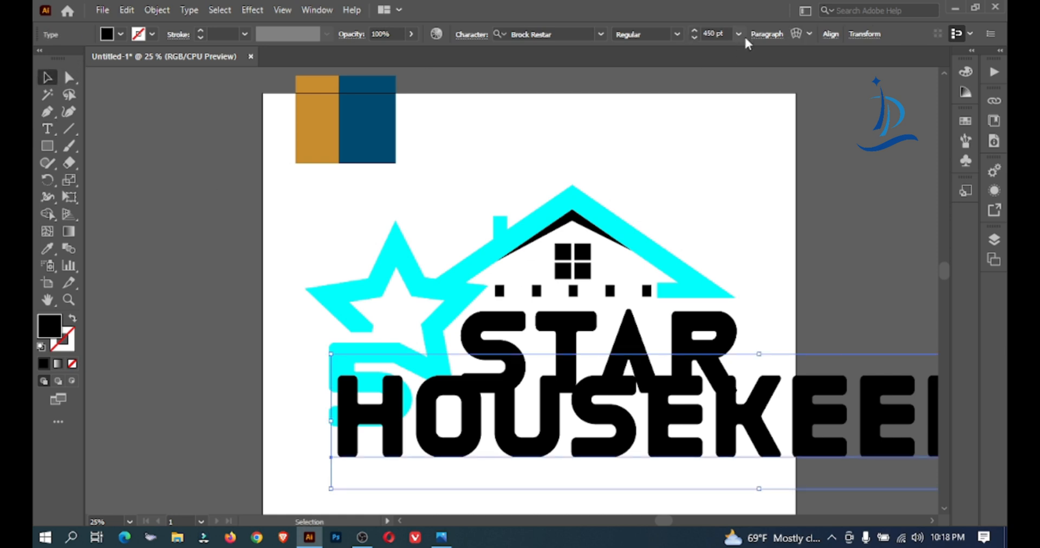
{"action": "left_click", "coordinate": [714, 34]}
{"action": "key", "text": "Down"}
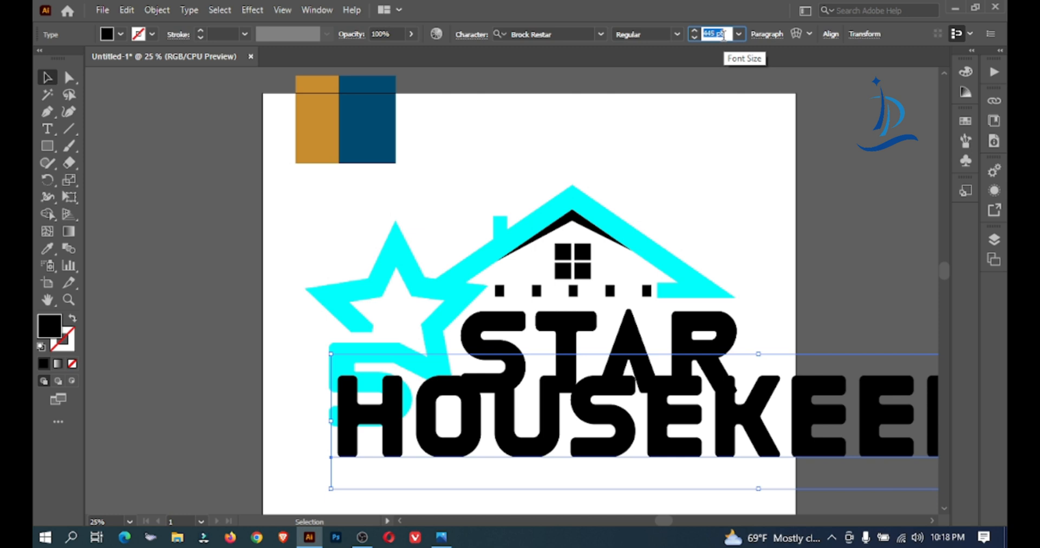
{"action": "key", "text": "Down"}
{"action": "key", "text": "Down"}
{"action": "key", "text": "Down"}
{"action": "key", "text": "Down"}
{"action": "key", "text": "Down"}
{"action": "key", "text": "Down"}
{"action": "key", "text": "Down"}
{"action": "key", "text": "Down"}
{"action": "key", "text": "Down"}
{"action": "key", "text": "Down"}
{"action": "key", "text": "Down"}
{"action": "key", "text": "Down"}
{"action": "key", "text": "Down"}
{"action": "key", "text": "Down"}
{"action": "key", "text": "Down"}
{"action": "key", "text": "Down"}
{"action": "key", "text": "Down"}
{"action": "key", "text": "Down"}
{"action": "key", "text": "Down"}
{"action": "key", "text": "Down"}
{"action": "key", "text": "Down"}
{"action": "key", "text": "Down"}
{"action": "key", "text": "Down"}
{"action": "key", "text": "Down"}
{"action": "key", "text": "Down"}
{"action": "key", "text": "Down"}
{"action": "key", "text": "Down"}
{"action": "key", "text": "Down"}
{"action": "key", "text": "Down"}
{"action": "key", "text": "Down"}
{"action": "key", "text": "Down"}
{"action": "key", "text": "Down"}
{"action": "key", "text": "Down"}
{"action": "key", "text": "Down"}
{"action": "key", "text": "Down"}
{"action": "key", "text": "Down"}
{"action": "key", "text": "Down"}
{"action": "key", "text": "Down"}
{"action": "key", "text": "Down"}
{"action": "key", "text": "Down"}
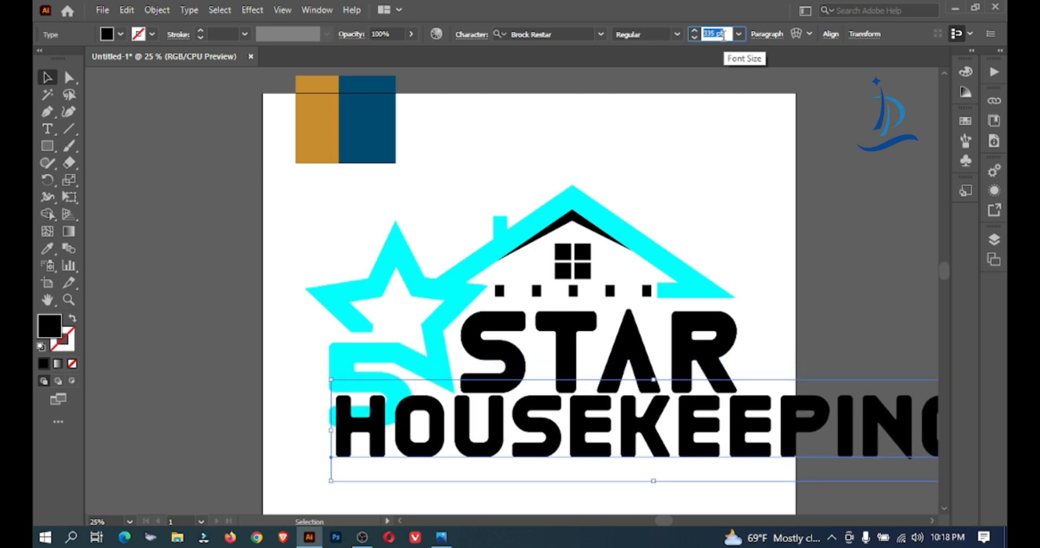
{"action": "key", "text": "Down"}
{"action": "key", "text": "Down"}
{"action": "key", "text": "Down"}
{"action": "key", "text": "Down"}
{"action": "key", "text": "Down"}
{"action": "key", "text": "Down"}
{"action": "key", "text": "Down"}
{"action": "key", "text": "Down"}
{"action": "key", "text": "Down"}
{"action": "key", "text": "Down"}
{"action": "key", "text": "Down"}
{"action": "key", "text": "Down"}
{"action": "key", "text": "Down"}
{"action": "key", "text": "Down"}
{"action": "key", "text": "Down"}
{"action": "key", "text": "Down"}
{"action": "key", "text": "Down"}
{"action": "key", "text": "Down"}
{"action": "key", "text": "Down"}
{"action": "key", "text": "Down"}
{"action": "key", "text": "Down"}
{"action": "key", "text": "Down"}
{"action": "key", "text": "Down"}
{"action": "key", "text": "Down"}
{"action": "key", "text": "Down"}
{"action": "key", "text": "Down"}
{"action": "key", "text": "Down"}
{"action": "key", "text": "Down"}
{"action": "key", "text": "Down"}
{"action": "key", "text": "Down"}
{"action": "key", "text": "Down"}
{"action": "key", "text": "Down"}
{"action": "key", "text": "Down"}
{"action": "key", "text": "Down"}
{"action": "key", "text": "Down"}
{"action": "key", "text": "Down"}
{"action": "key", "text": "Down"}
{"action": "key", "text": "Down"}
{"action": "key", "text": "Down"}
{"action": "key", "text": "Down"}
{"action": "key", "text": "Down"}
{"action": "key", "text": "Down"}
{"action": "key", "text": "Down"}
{"action": "key", "text": "Down"}
{"action": "key", "text": "Down"}
{"action": "key", "text": "Down"}
{"action": "key", "text": "Down"}
{"action": "key", "text": "Down"}
{"action": "key", "text": "Down"}
{"action": "key", "text": "Down"}
{"action": "key", "text": "Down"}
{"action": "key", "text": "Down"}
{"action": "key", "text": "Down"}
{"action": "key", "text": "Down"}
{"action": "key", "text": "Down"}
{"action": "key", "text": "Down"}
{"action": "key", "text": "Down"}
{"action": "key", "text": "Down"}
{"action": "key", "text": "Down"}
{"action": "key", "text": "Down"}
{"action": "key", "text": "Down"}
{"action": "key", "text": "Down"}
{"action": "key", "text": "Down"}
{"action": "key", "text": "Down"}
{"action": "left_click_drag", "start_coordinate": [481, 444], "coordinate": [565, 415]}
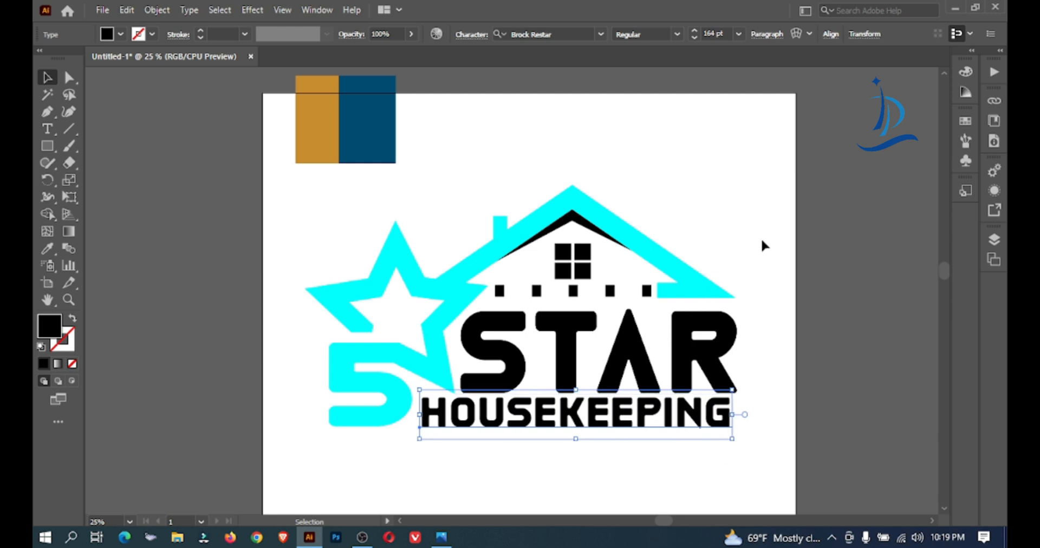
Set the tracking of the HOUSEKEEPING text to 45
{"action": "left_click", "coordinate": [469, 36]}
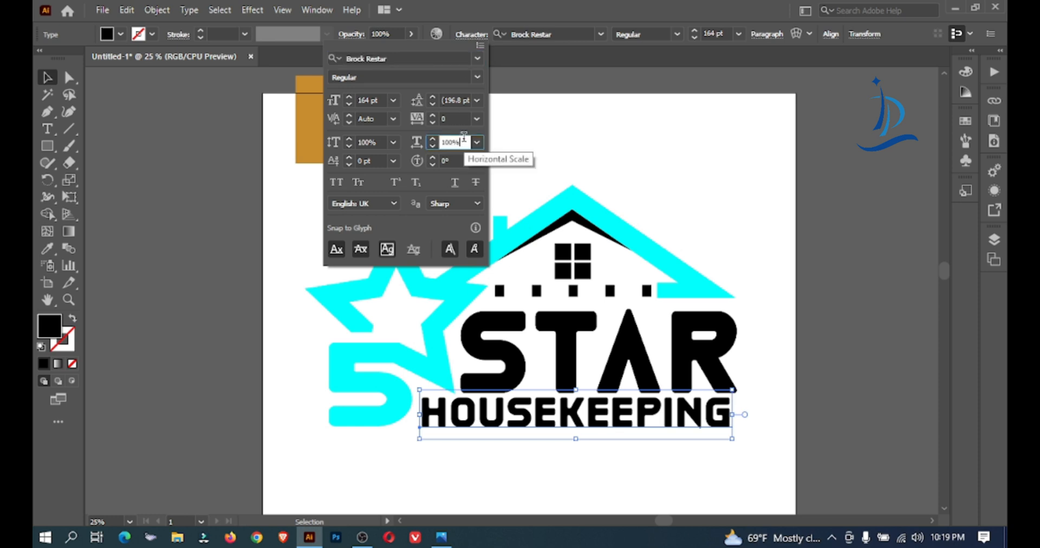
{"action": "left_click", "coordinate": [466, 118]}
{"action": "key", "text": "Up"}
{"action": "key", "text": "Up"}
{"action": "key", "text": "Up"}
{"action": "key", "text": "Up"}
{"action": "key", "text": "Up"}
{"action": "key", "text": "Up"}
{"action": "key", "text": "Up"}
{"action": "key", "text": "Up"}
{"action": "key", "text": "Up"}
{"action": "key", "text": "Up"}
{"action": "key", "text": "Up"}
{"action": "key", "text": "Up"}
{"action": "key", "text": "Up"}
{"action": "key", "text": "Up"}
{"action": "key", "text": "Up"}
{"action": "key", "text": "Up"}
{"action": "key", "text": "Up"}
{"action": "key", "text": "Up"}
{"action": "key", "text": "Up"}
{"action": "key", "text": "Up"}
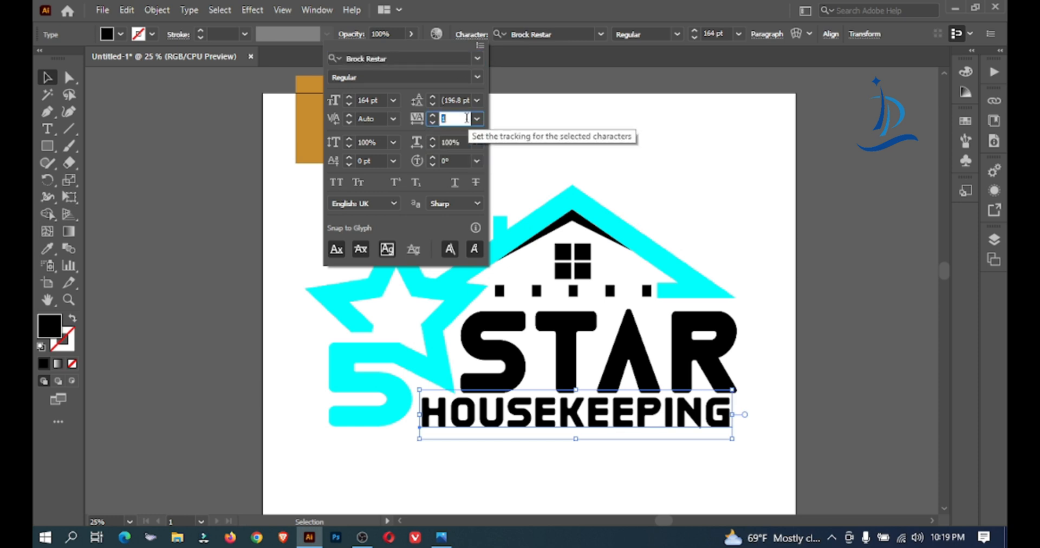
{"action": "key", "text": "Up"}
{"action": "key", "text": "Up"}
{"action": "key", "text": "Up"}
{"action": "key", "text": "Up"}
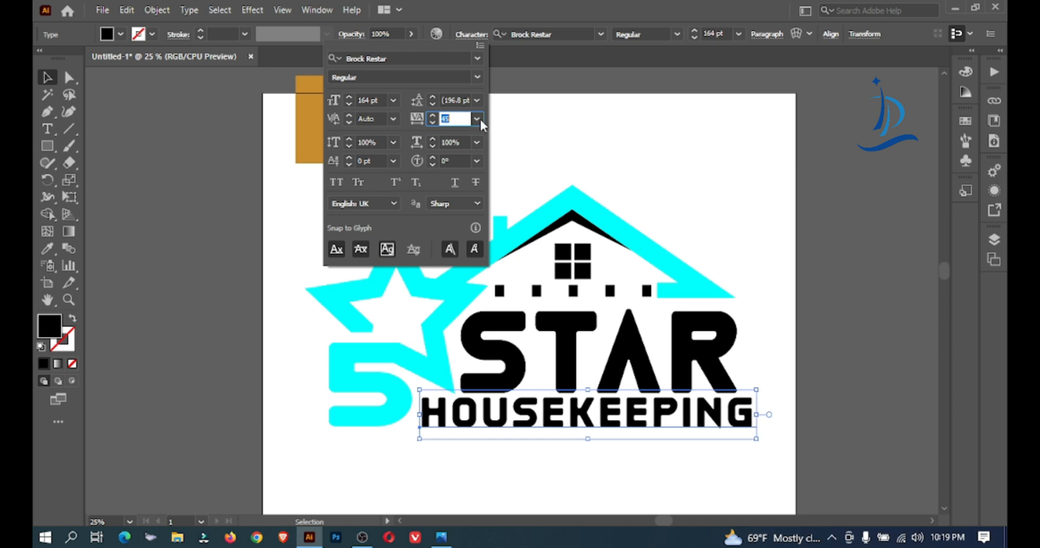
{"action": "left_click", "coordinate": [648, 174]}
Shift HOUSEKEEPING slightly toward the 5 and set its font size to 159 pt so it ends level with STAR
{"action": "left_click_drag", "start_coordinate": [638, 421], "coordinate": [637, 421]}
{"action": "left_click", "coordinate": [713, 33]}
{"action": "key", "text": "Down"}
{"action": "key", "text": "Down"}
{"action": "key", "text": "Down"}
{"action": "key", "text": "Down"}
{"action": "key", "text": "Down"}
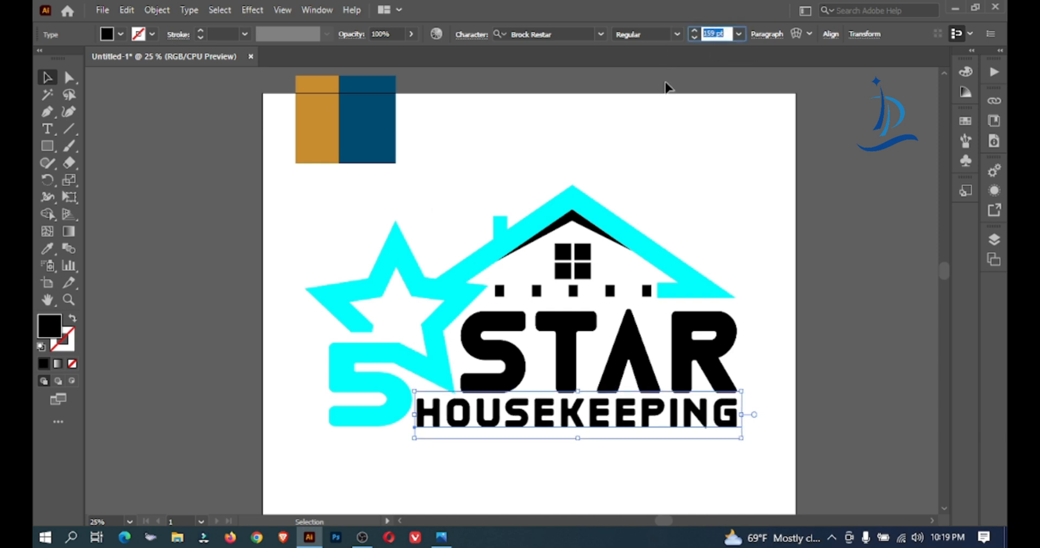
{"action": "left_click", "coordinate": [663, 200]}
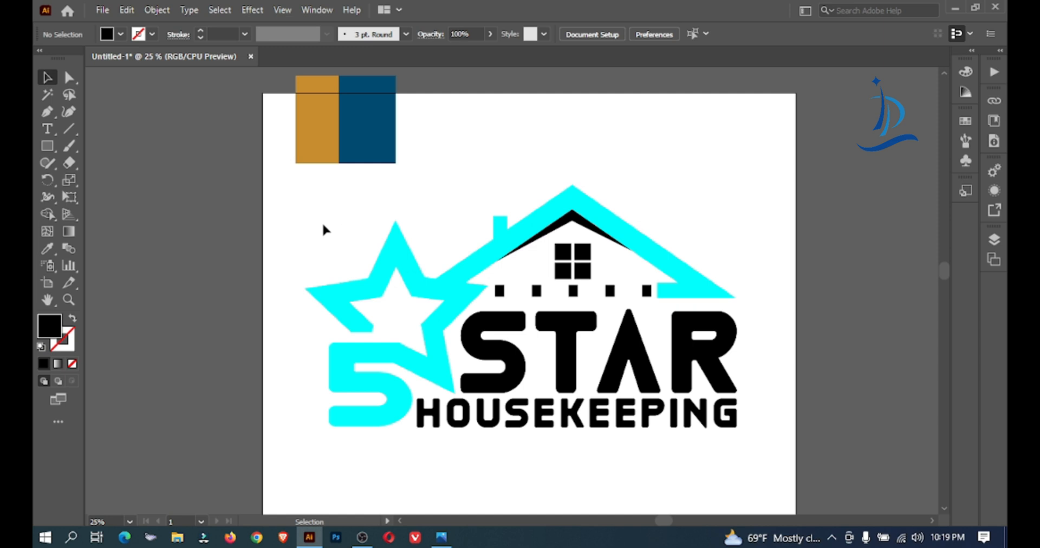
Try to recolor the entire logo, including the lettering, with the gold of the sample rectangle, and undo it
{"action": "left_click_drag", "start_coordinate": [316, 222], "coordinate": [827, 504]}
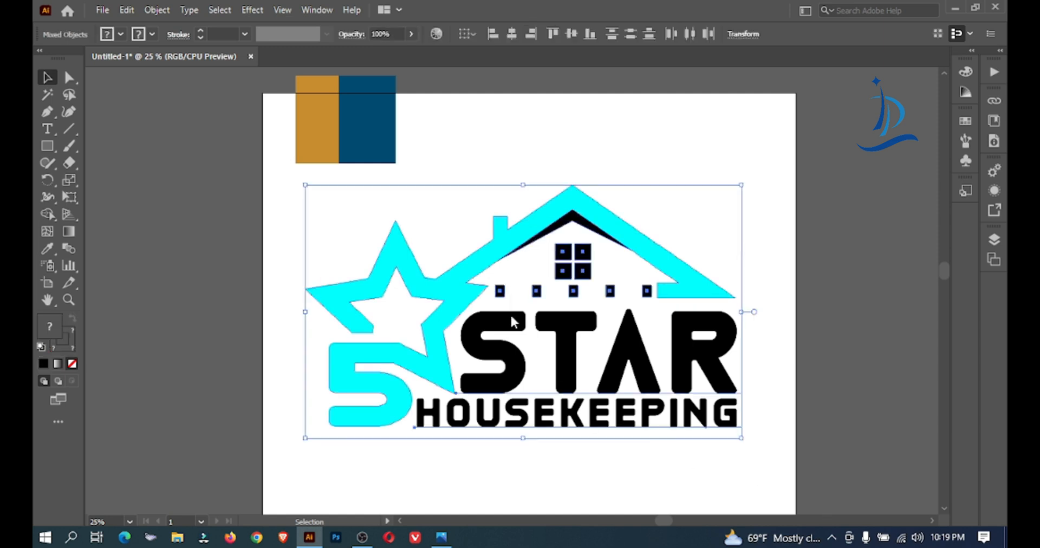
{"action": "right_click", "coordinate": [511, 322]}
{"action": "left_click", "coordinate": [558, 188]}
{"action": "left_click", "coordinate": [650, 190]}
{"action": "left_click", "coordinate": [525, 232]}
{"action": "left_click", "coordinate": [43, 251]}
{"action": "left_click", "coordinate": [316, 108]}
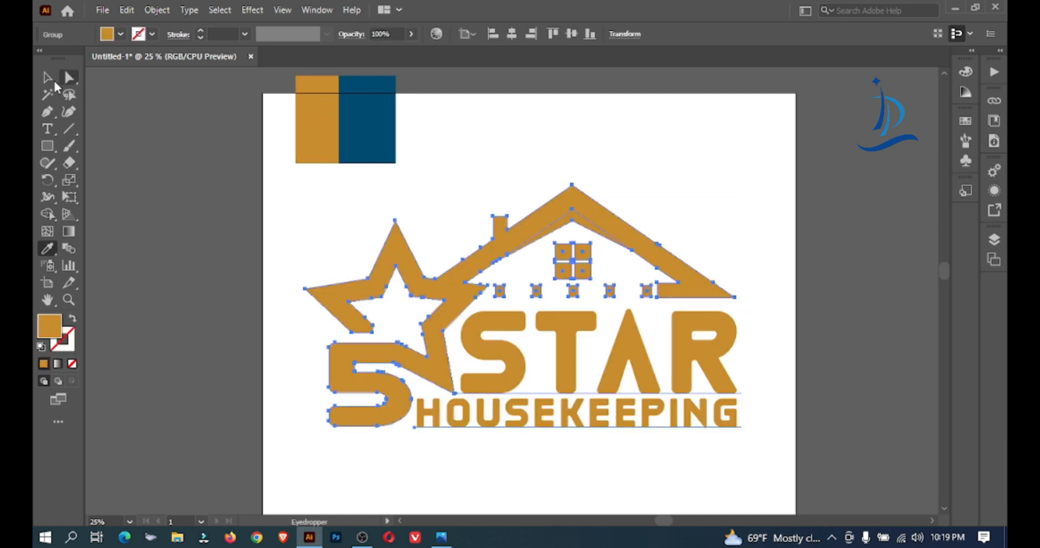
{"action": "left_click", "coordinate": [48, 79]}
{"action": "left_click", "coordinate": [590, 137]}
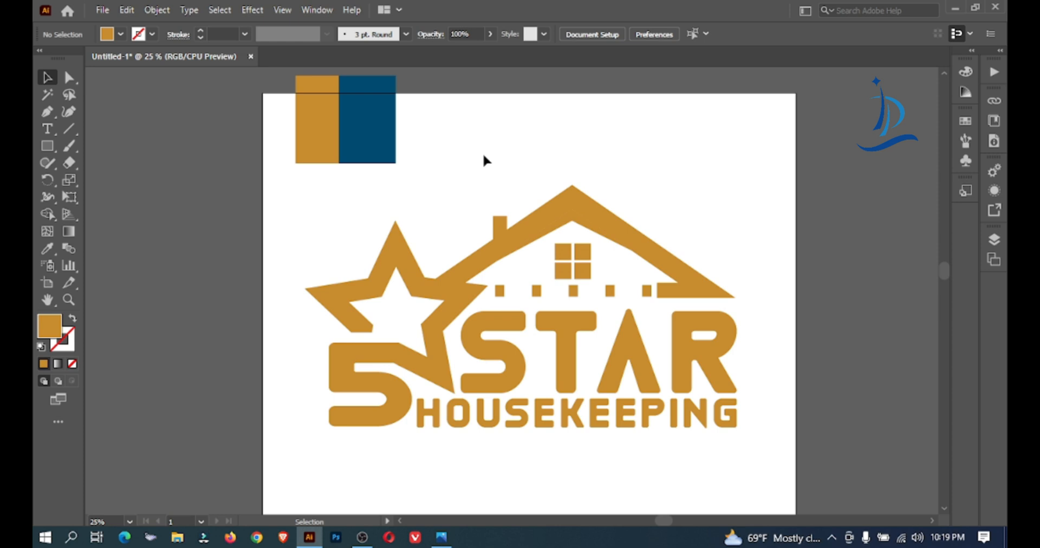
{"action": "key", "text": "ctrl+z"}
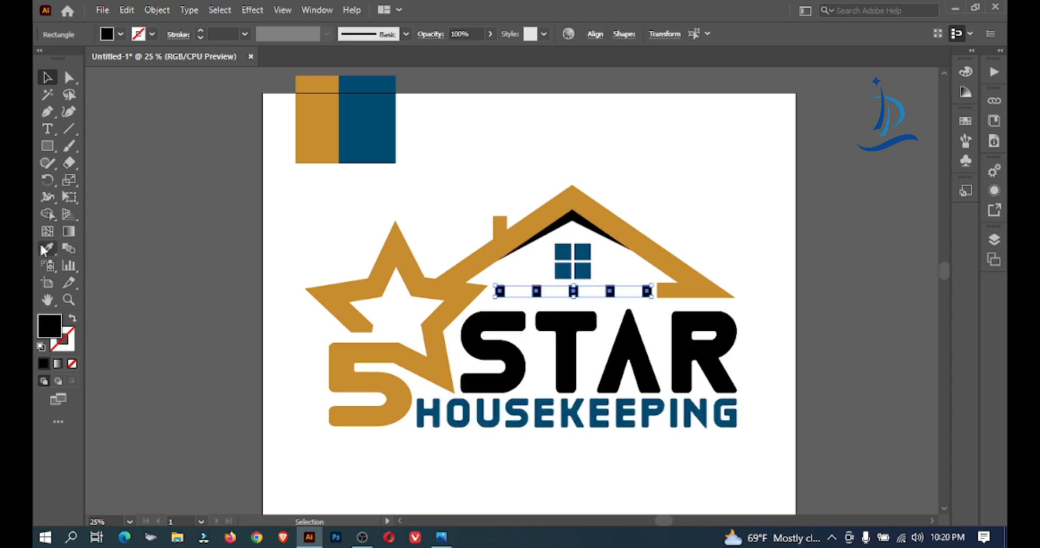
Fill the row of five small squares under the window with the gold sampled from the color rectangle
{"action": "left_click", "coordinate": [43, 246]}
{"action": "left_click", "coordinate": [309, 122]}
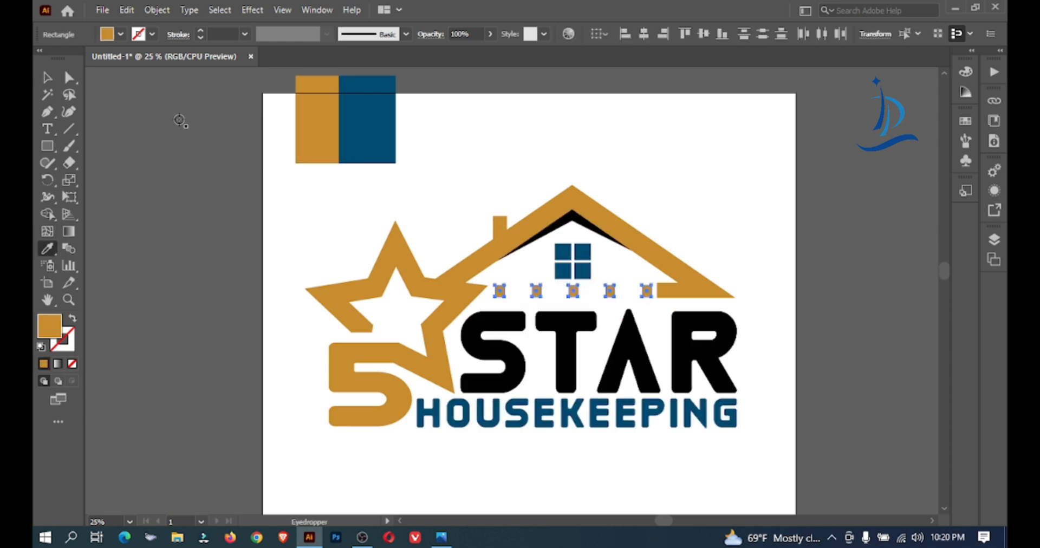
{"action": "left_click", "coordinate": [47, 78]}
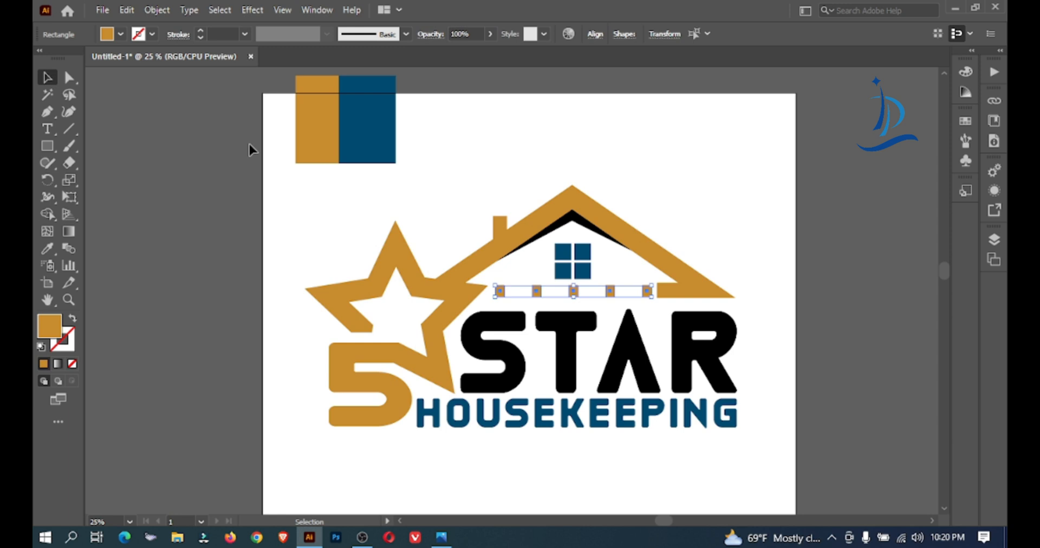
Recolor the STAR lettering with the dark blue sampled from the color rectangle
{"action": "left_click", "coordinate": [572, 352]}
{"action": "left_click", "coordinate": [51, 249]}
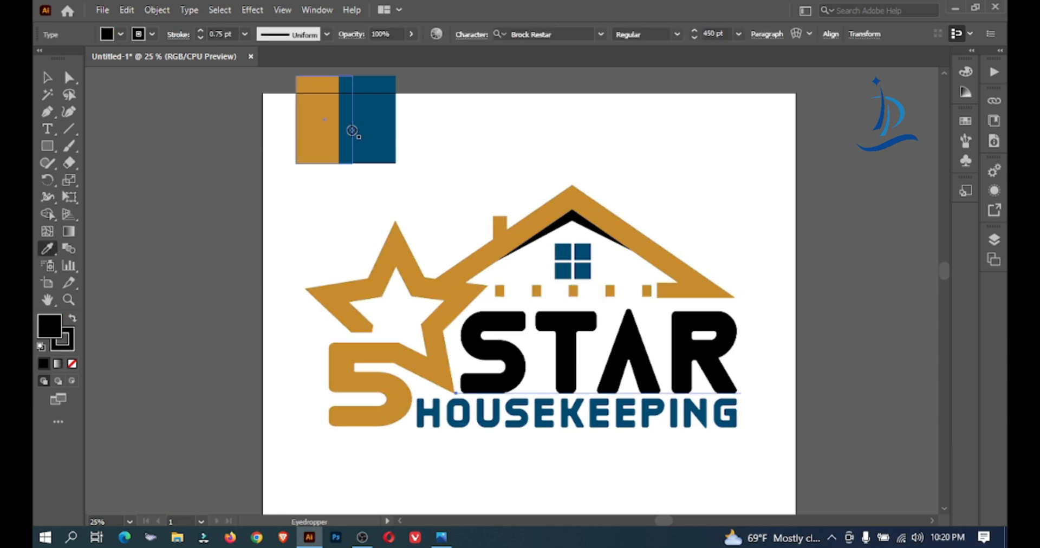
{"action": "left_click", "coordinate": [379, 115]}
{"action": "left_click", "coordinate": [47, 77]}
{"action": "left_click", "coordinate": [460, 111]}
Fill the black shadow shape beneath the roof peak with the dark blue sampled from the color rectangle
{"action": "left_click", "coordinate": [569, 216]}
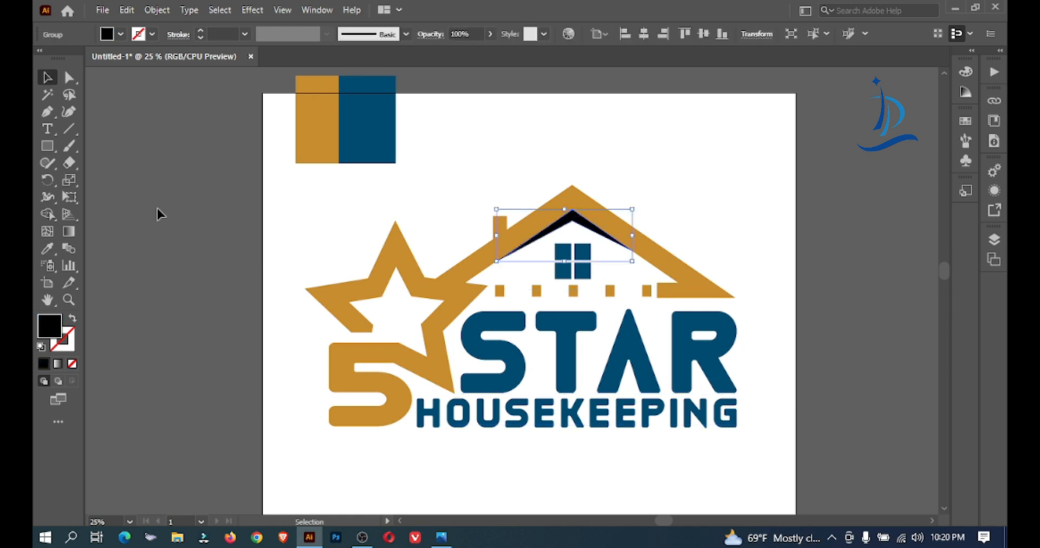
{"action": "left_click", "coordinate": [47, 248]}
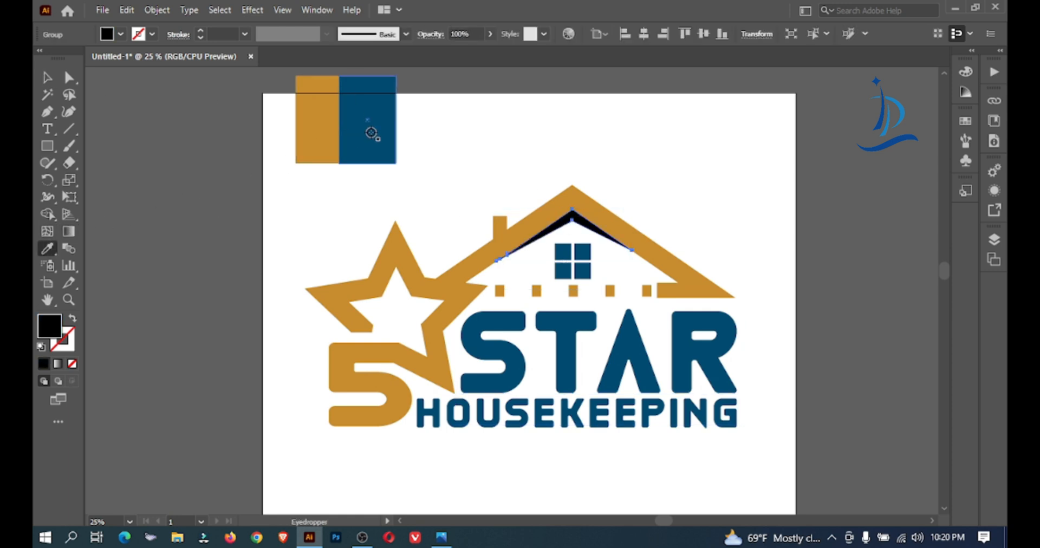
{"action": "left_click", "coordinate": [371, 133]}
{"action": "left_click", "coordinate": [48, 78]}
Delete the gold and dark blue color sample rectangles above the logo
{"action": "left_click_drag", "start_coordinate": [473, 129], "coordinate": [259, 148]}
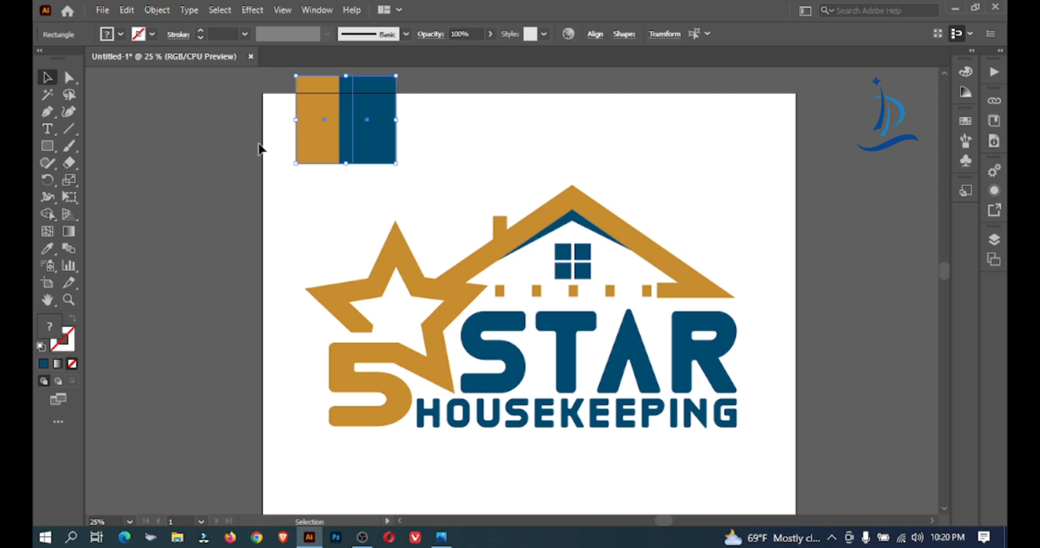
{"action": "key", "text": "Delete"}
{"action": "left_click", "coordinate": [499, 219], "text": "ctrl+alt"}
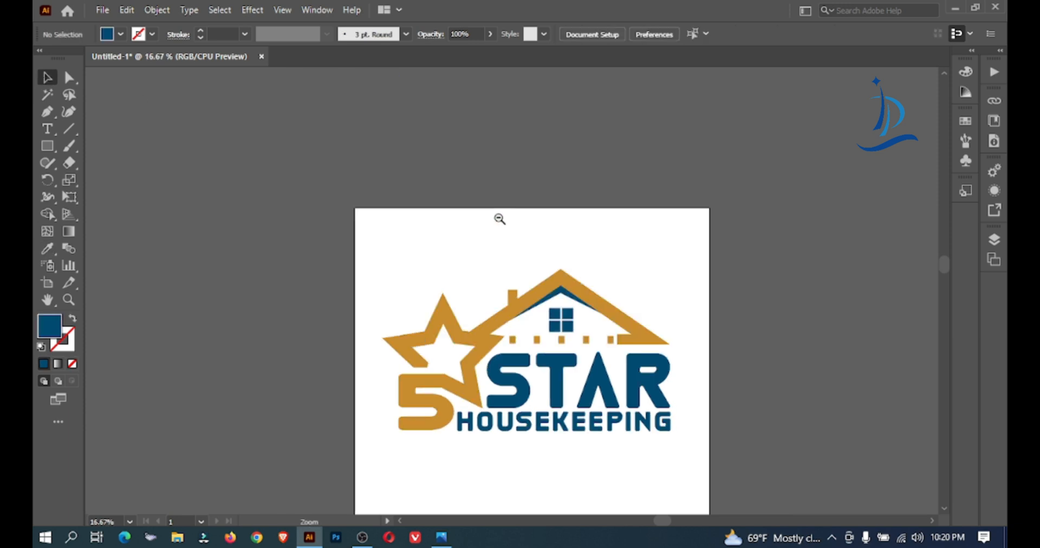